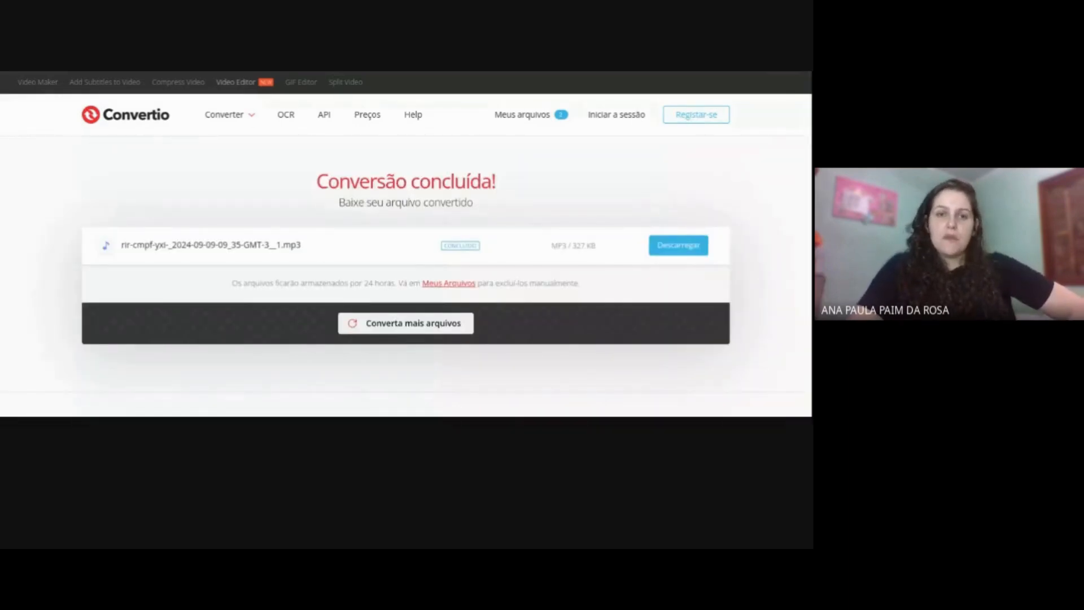
- Switch to the 123Apps audio editor, dismiss the Chrome extension offer, and open the recording's volume adjustment
{"action": "key", "text": "ctrl+Tab"}
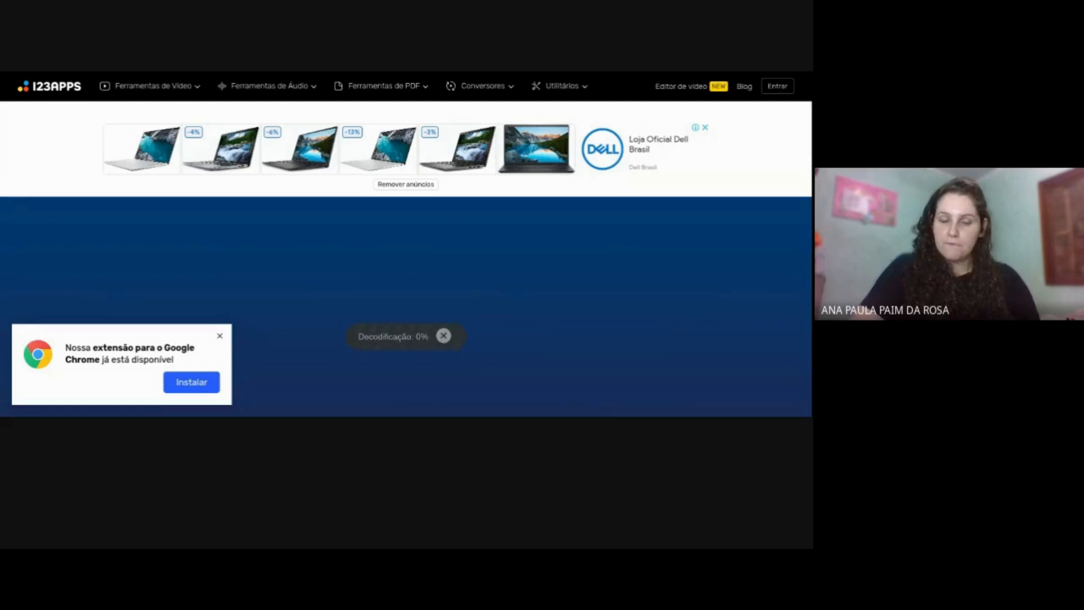
{"action": "left_click", "coordinate": [220, 336]}
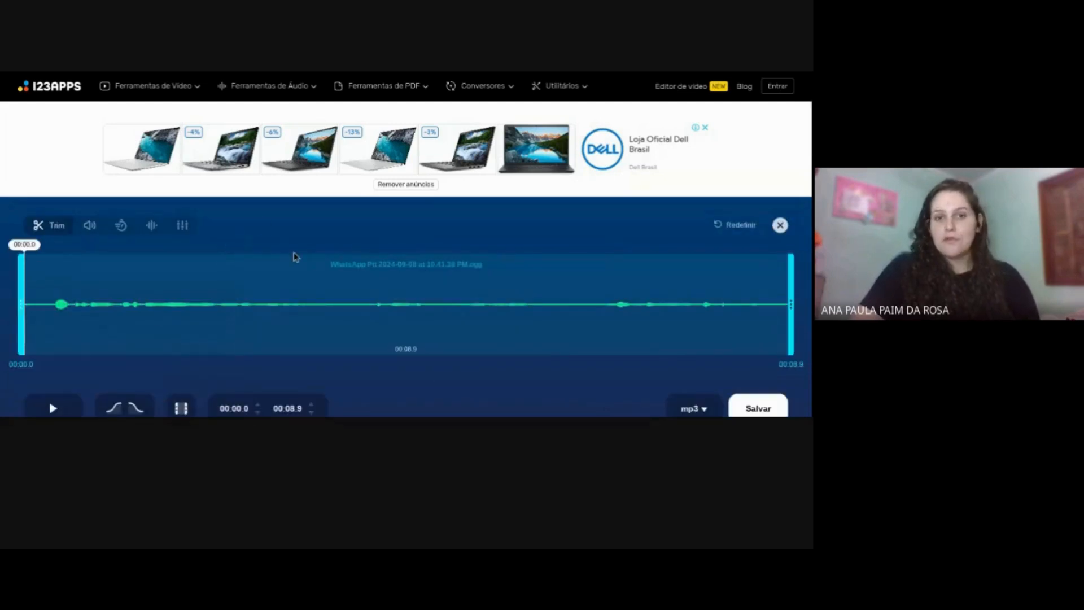
{"action": "left_click", "coordinate": [85, 227]}
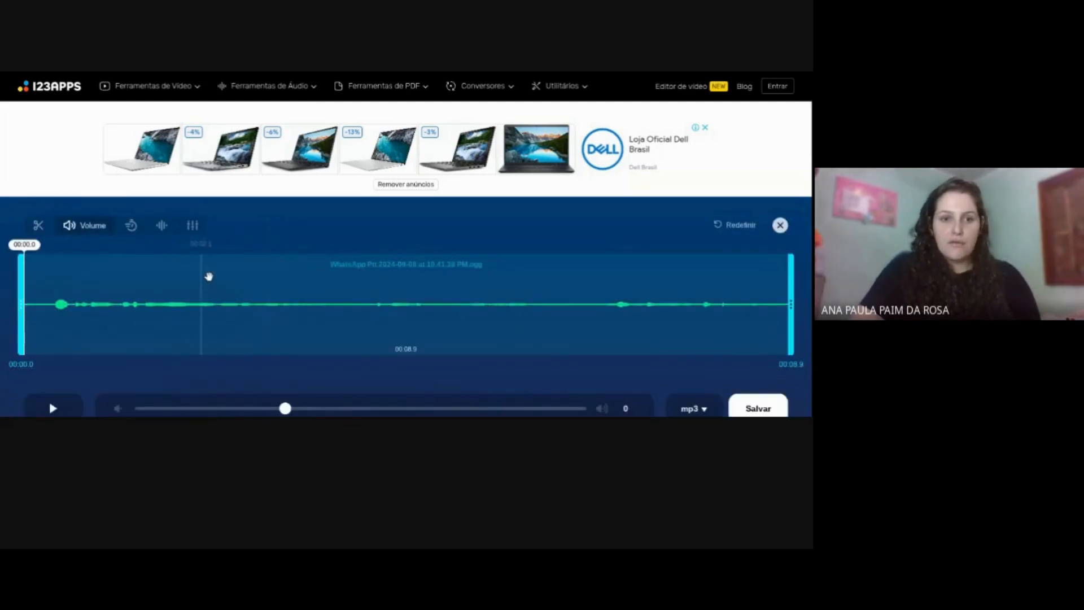
- Try the recording's volume at +190%, lower it to +2%, and play back part of the audio
{"action": "left_click_drag", "start_coordinate": [285, 409], "coordinate": [571, 405]}
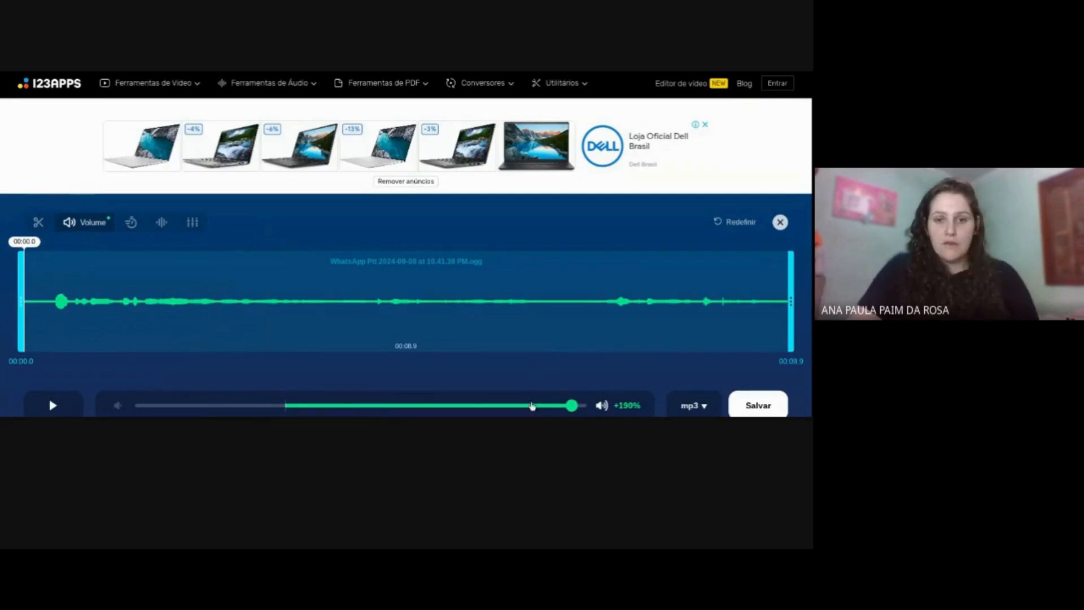
{"action": "left_click_drag", "start_coordinate": [571, 405], "coordinate": [287, 395]}
{"action": "left_click", "coordinate": [53, 404]}
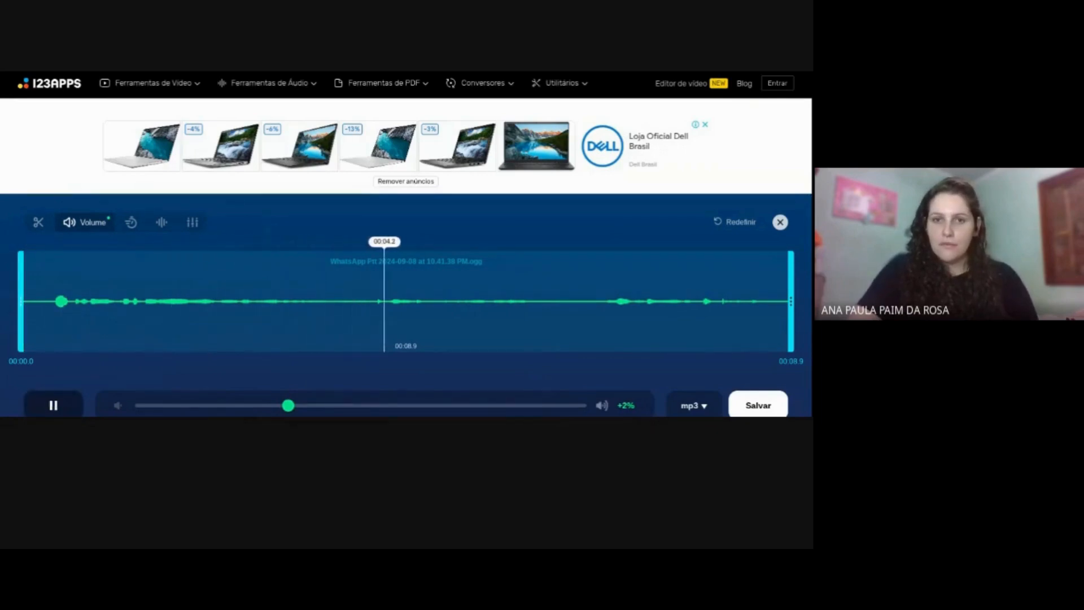
{"action": "left_click", "coordinate": [53, 404]}
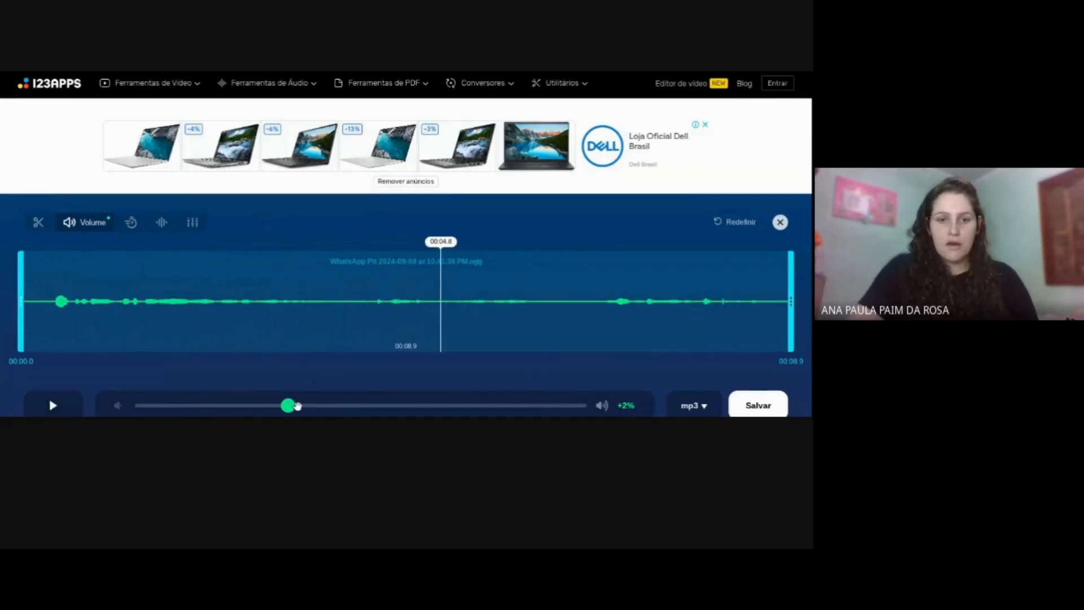
- Raise the recording's volume to +200% and play it back to check the louder sound
{"action": "left_click_drag", "start_coordinate": [297, 405], "coordinate": [590, 406]}
{"action": "left_click", "coordinate": [68, 402]}
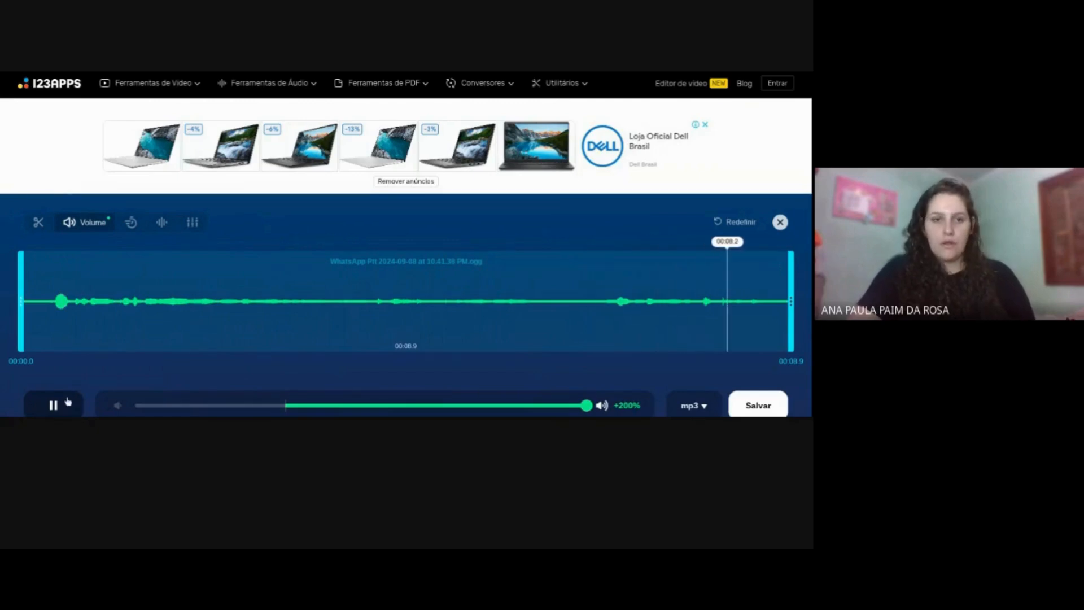
{"action": "left_click", "coordinate": [68, 402]}
- Preview the recording at 1.35x speed and slow it down to 0.86x
{"action": "left_click", "coordinate": [131, 222]}
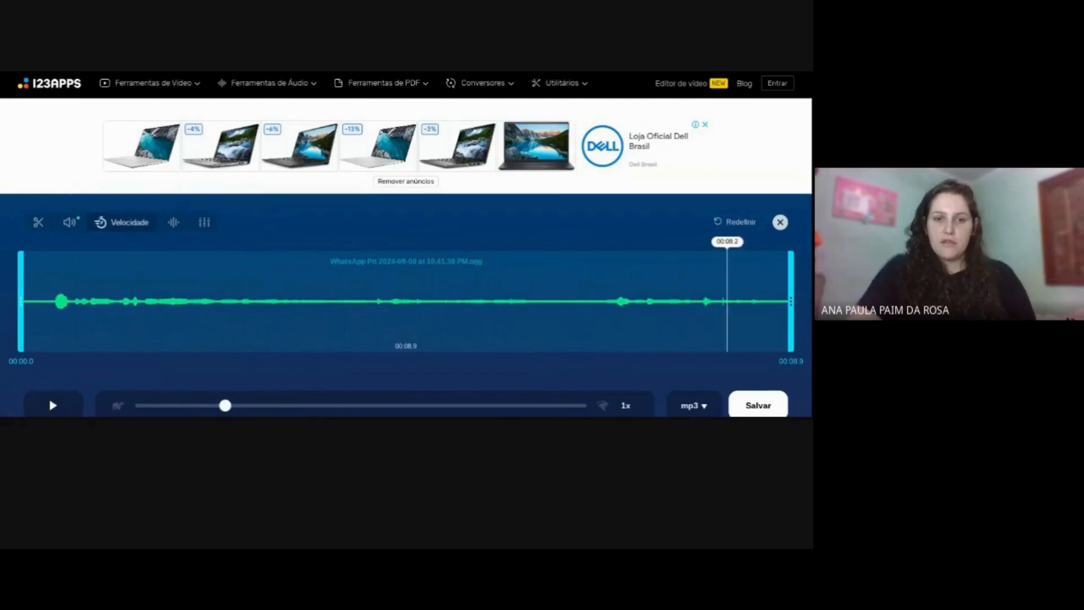
{"action": "left_click_drag", "start_coordinate": [232, 411], "coordinate": [295, 414]}
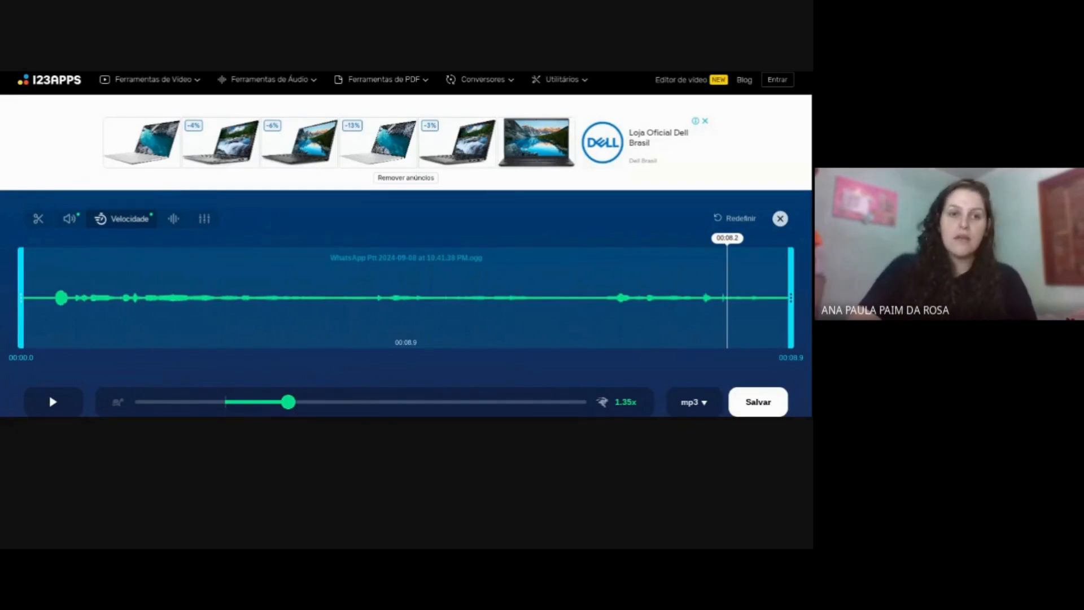
{"action": "left_click", "coordinate": [55, 403]}
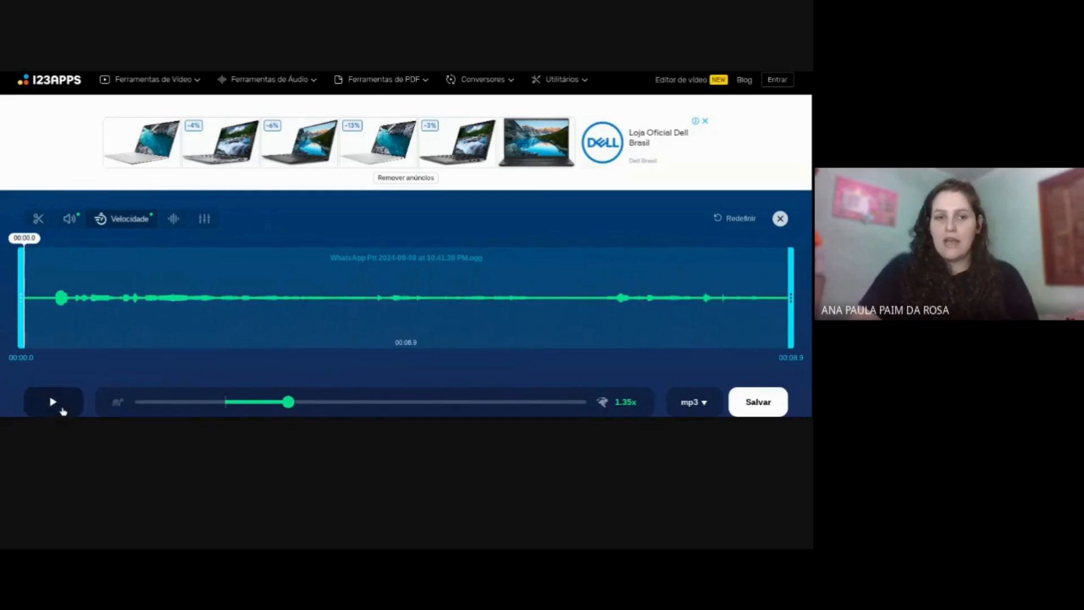
{"action": "left_click", "coordinate": [63, 410]}
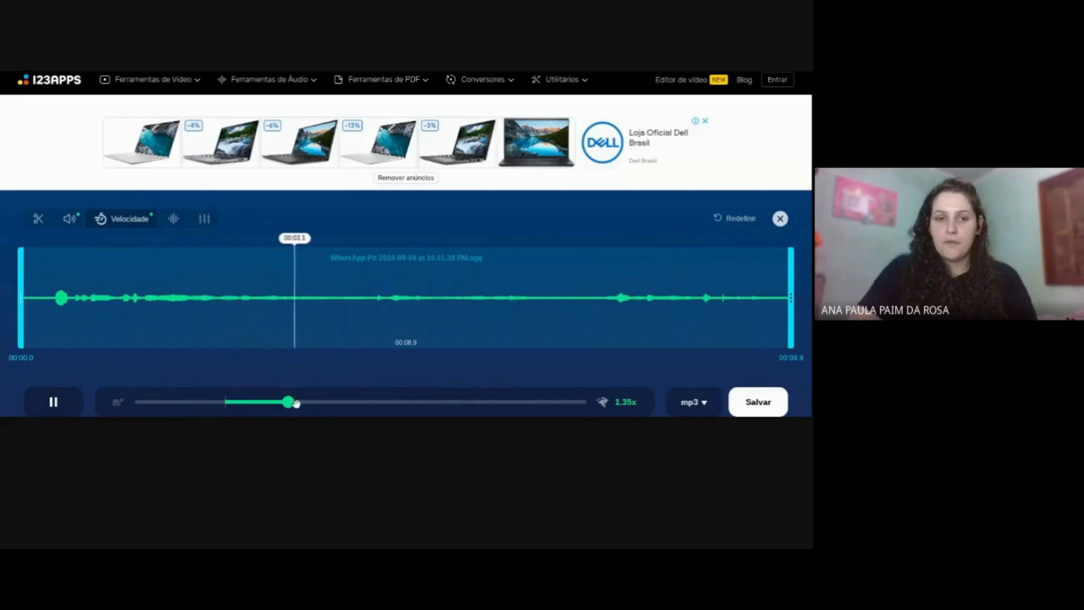
{"action": "left_click_drag", "start_coordinate": [296, 402], "coordinate": [199, 398]}
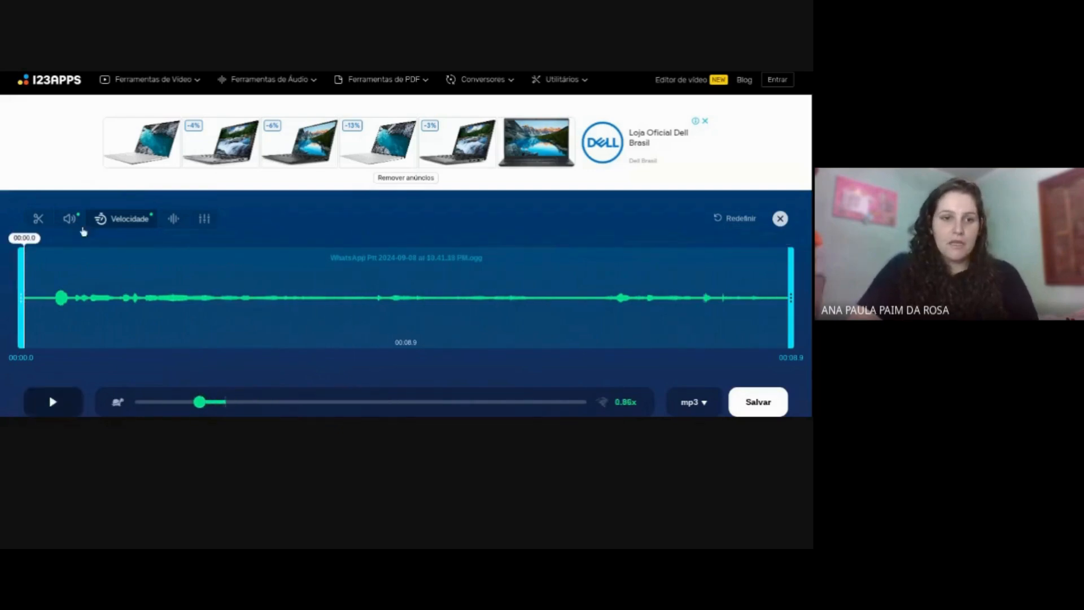
- Trim the recording to start at 00:00.4 and save the edited audio as mp3
{"action": "left_click", "coordinate": [37, 220]}
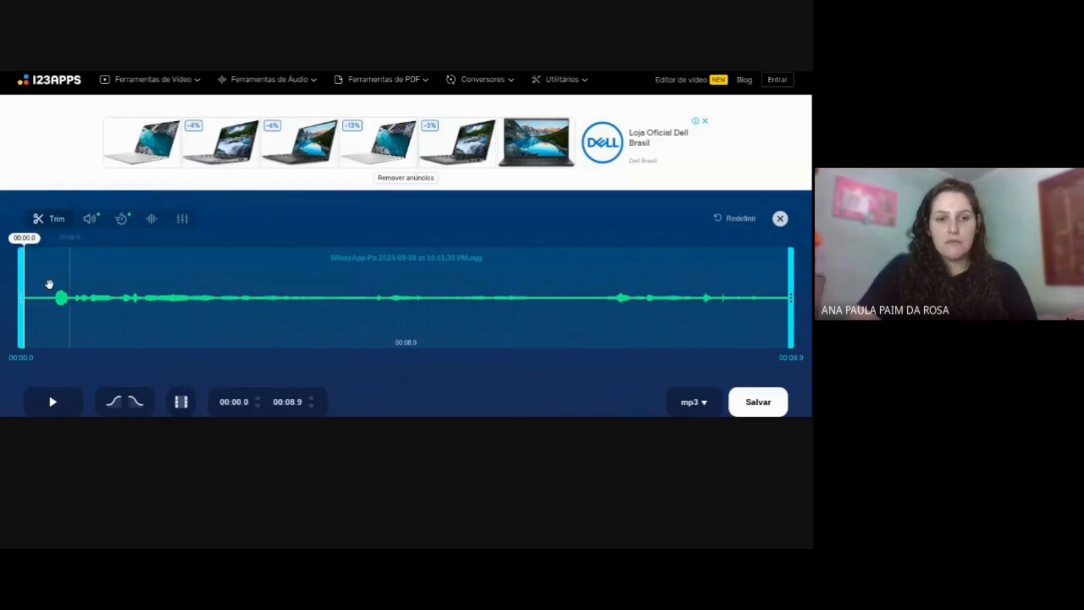
{"action": "left_click", "coordinate": [54, 296]}
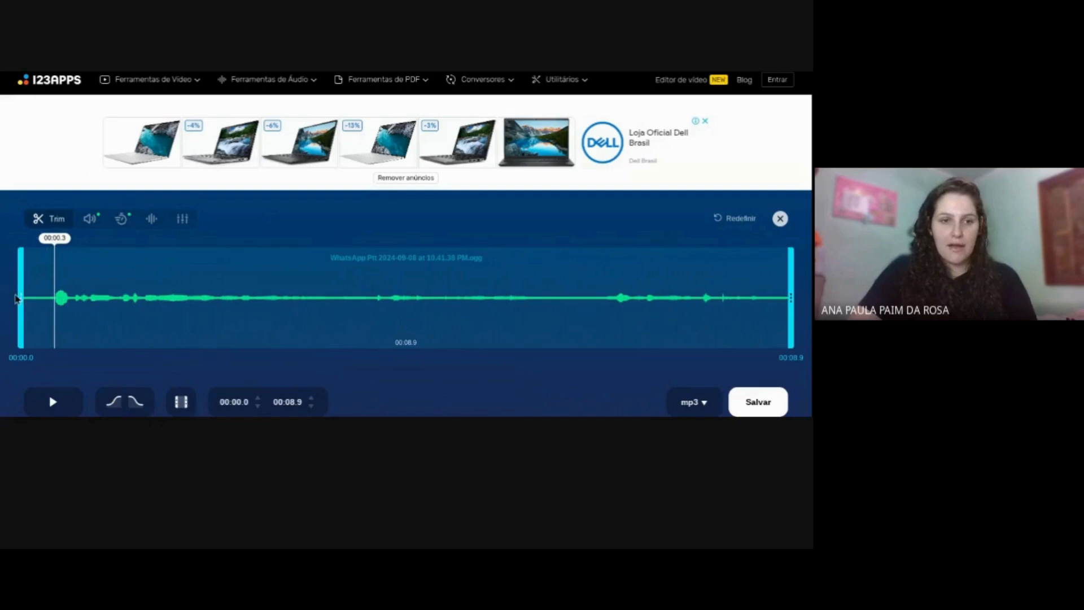
{"action": "left_click_drag", "start_coordinate": [20, 299], "coordinate": [57, 309]}
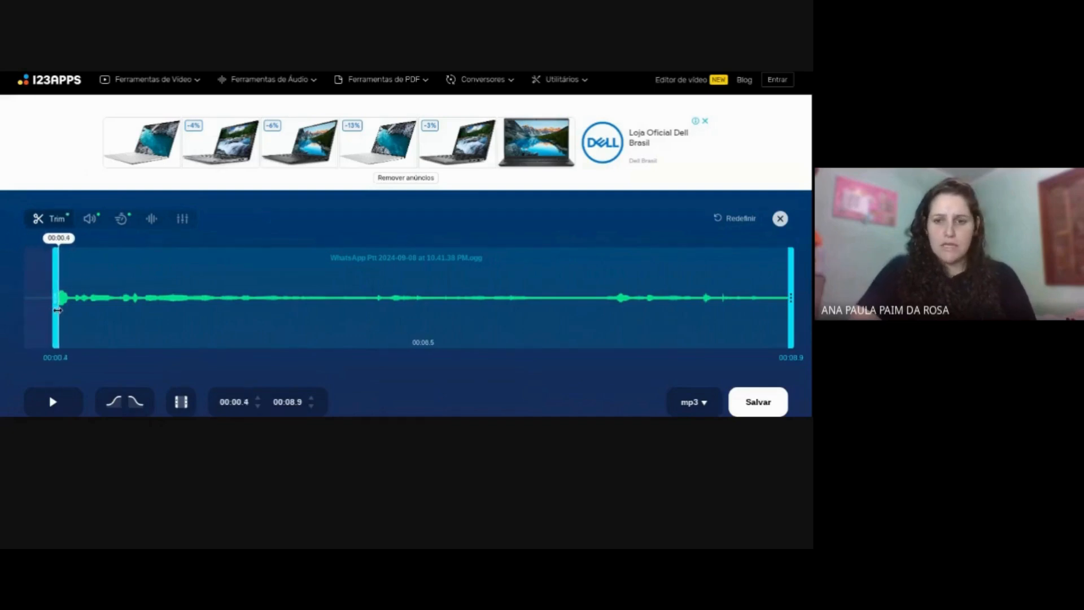
{"action": "left_click", "coordinate": [777, 407]}
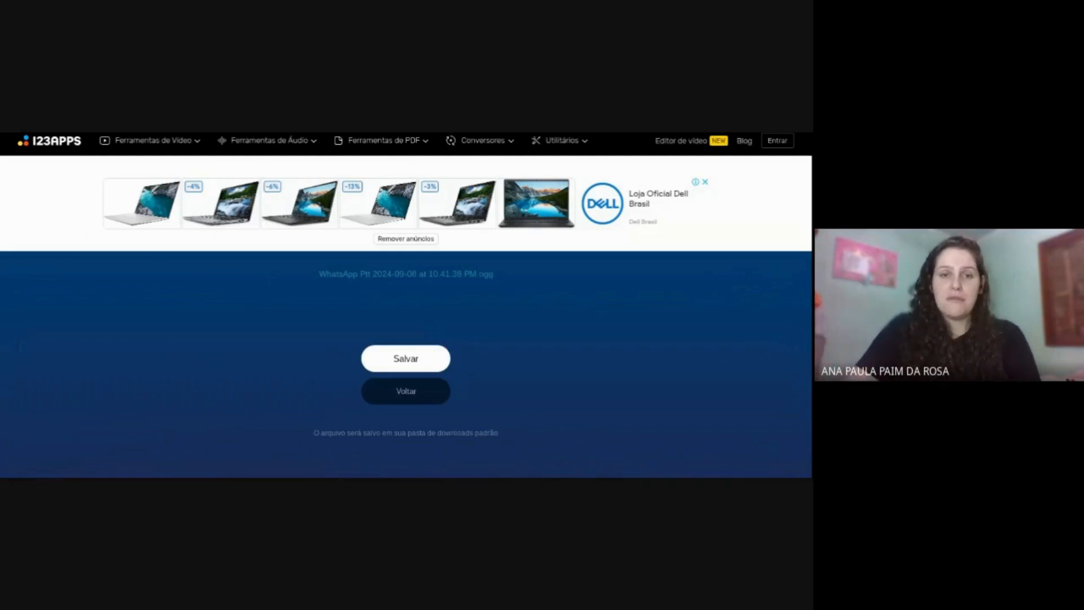
- Switch to the Adobe Podcast site, look over its audio tools, and translate the page into Portuguese
{"action": "key", "text": "ctrl+Tab"}
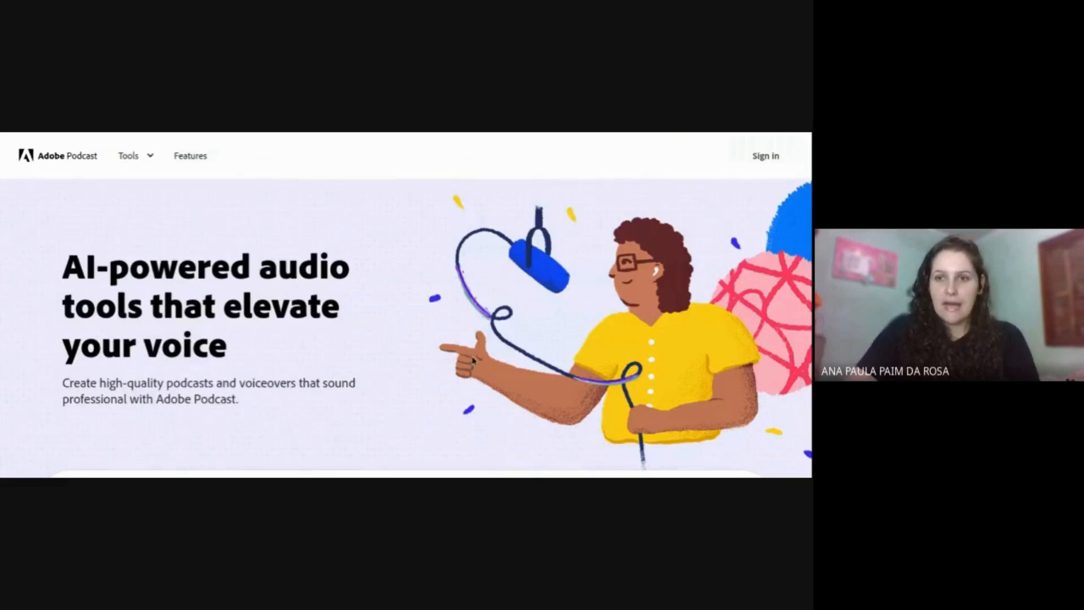
{"action": "scroll", "coordinate": [390, 292], "scroll_direction": "down", "scroll_amount": 5}
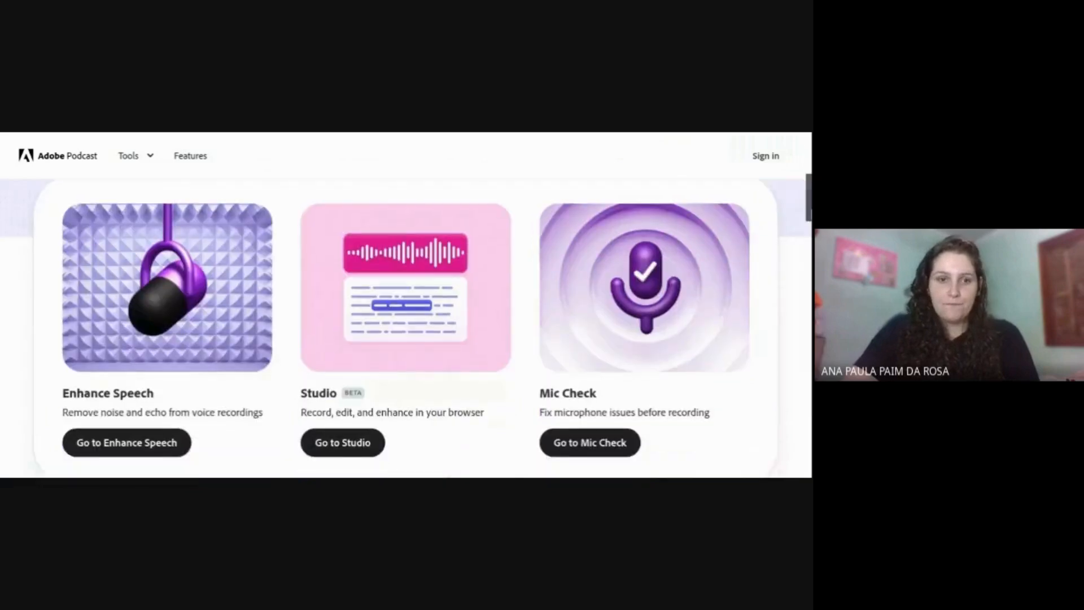
{"action": "scroll", "coordinate": [390, 292], "scroll_direction": "up", "scroll_amount": 5}
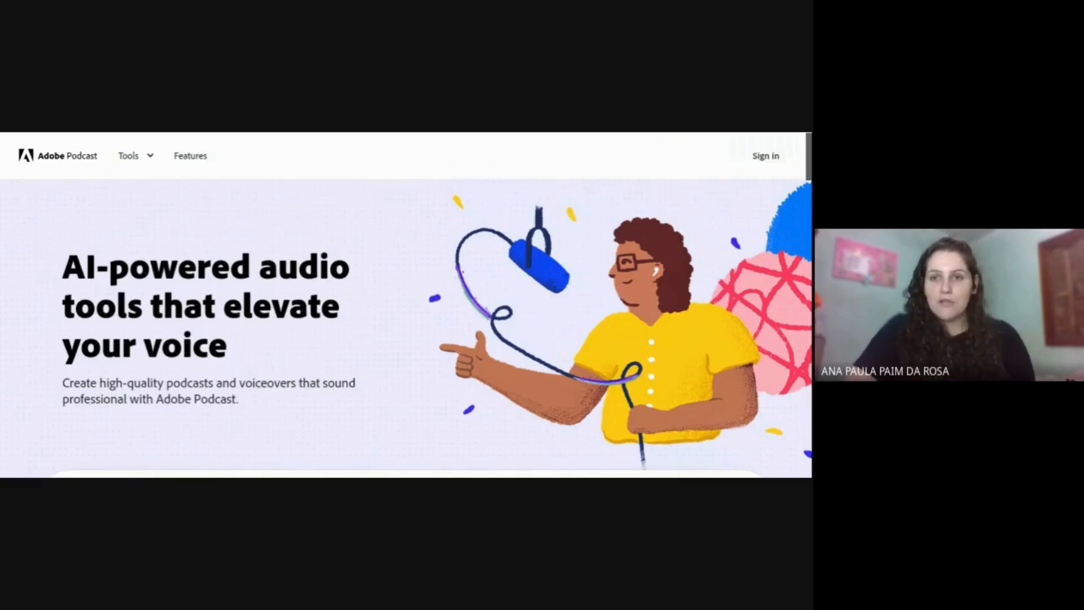
{"action": "mouse_move", "coordinate": [809, 168]}
{"action": "left_mouse_down"}
{"action": "mouse_move", "coordinate": [809, 216]}
{"action": "mouse_move", "coordinate": [809, 170]}
{"action": "left_mouse_up"}
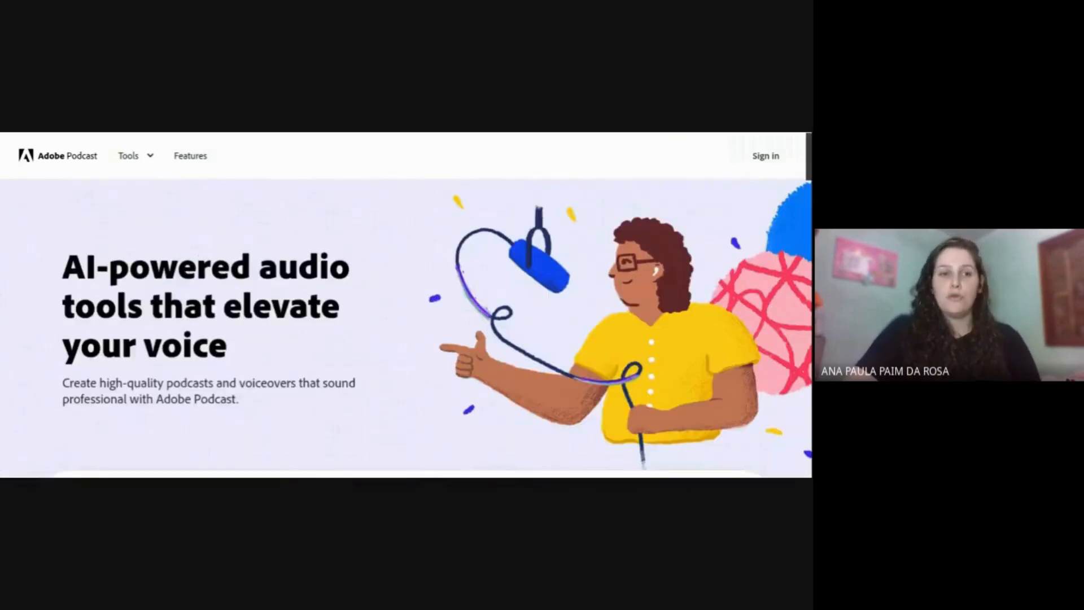
{"action": "scroll", "coordinate": [405, 328], "scroll_direction": "down", "scroll_amount": 2}
{"action": "scroll", "coordinate": [406, 329], "scroll_direction": "up", "scroll_amount": 2}
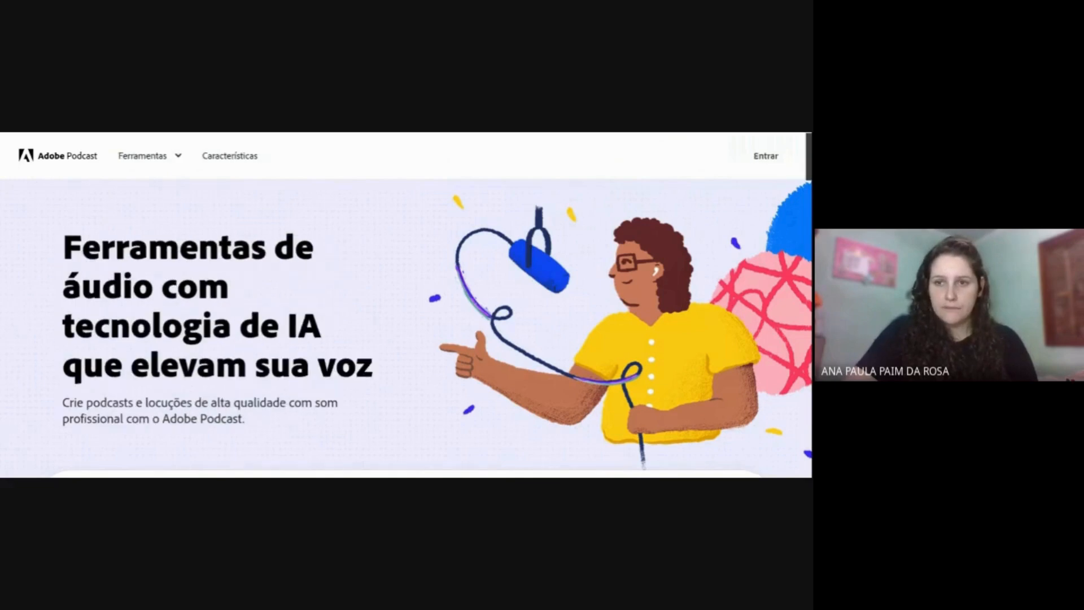
{"action": "scroll", "coordinate": [406, 328], "scroll_direction": "down", "scroll_amount": 5}
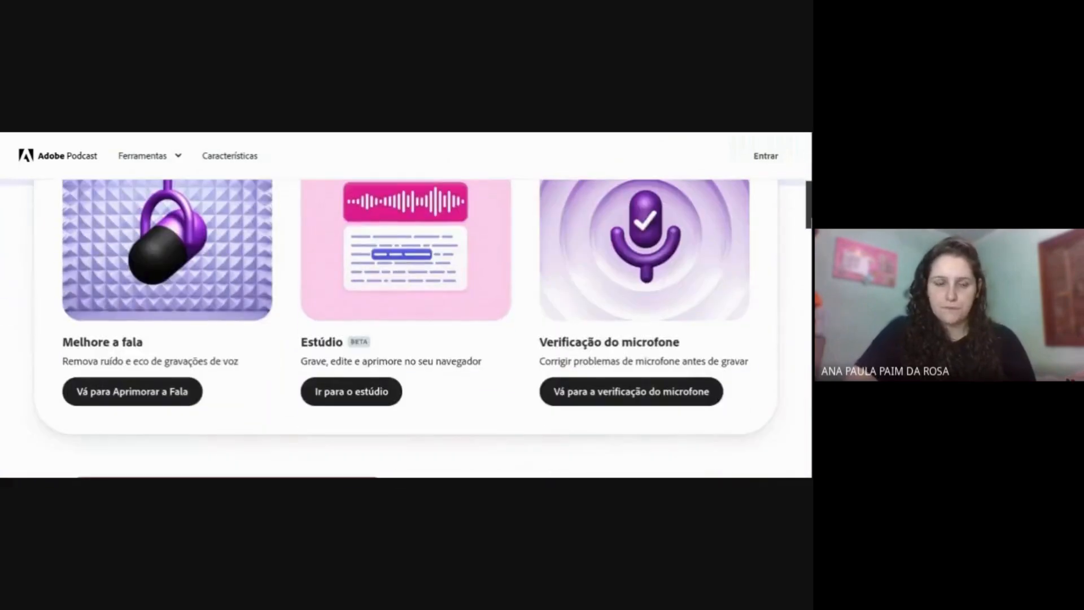
- Look over the Enhance Speech page and return to the tool cards on the Adobe Podcast home page
{"action": "left_click", "coordinate": [134, 390]}
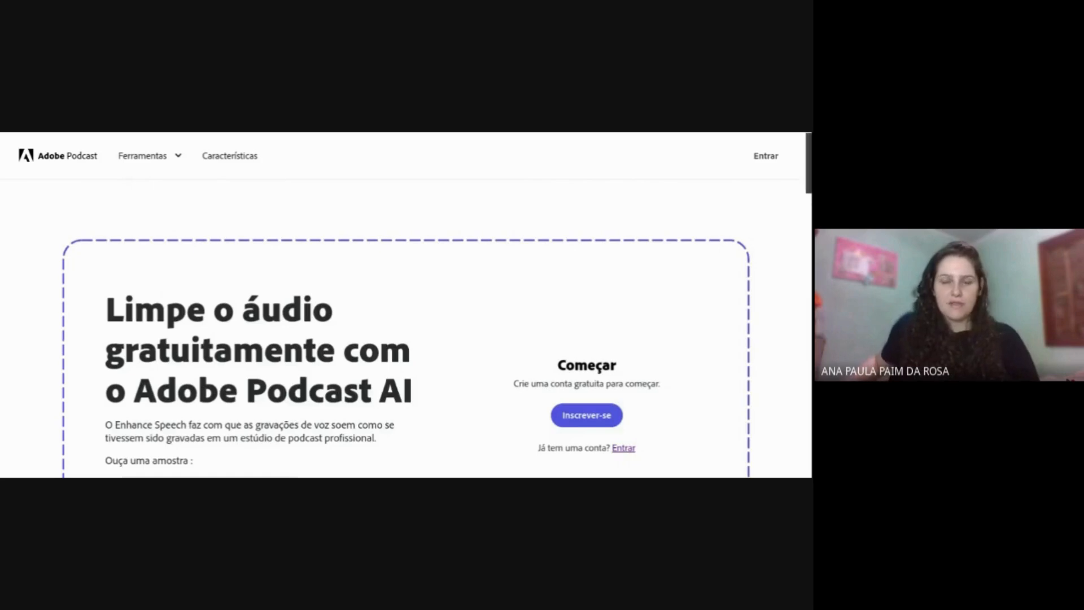
{"action": "scroll", "coordinate": [84, 150], "scroll_direction": "down", "scroll_amount": 2}
{"action": "scroll", "coordinate": [85, 149], "scroll_direction": "up", "scroll_amount": 2}
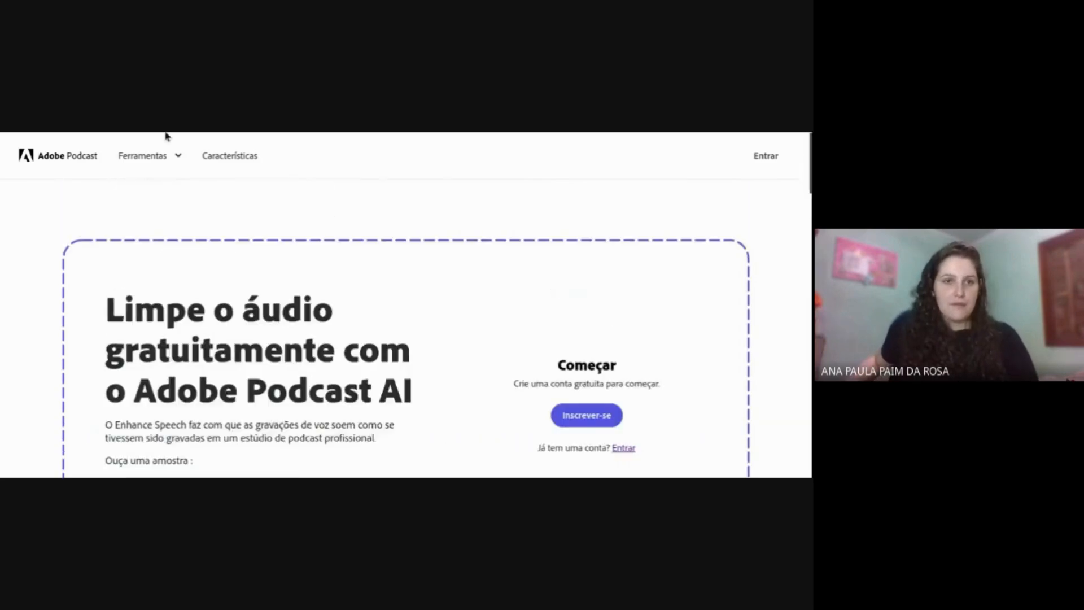
{"action": "scroll", "coordinate": [202, 217], "scroll_direction": "up", "scroll_amount": 6}
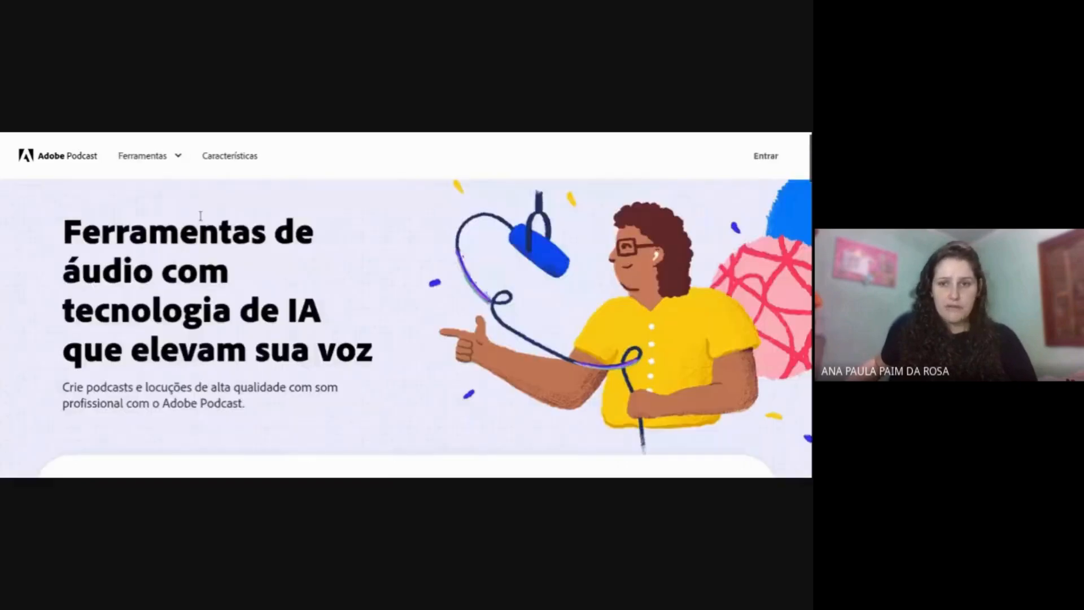
{"action": "scroll", "coordinate": [204, 217], "scroll_direction": "down", "scroll_amount": 4}
{"action": "scroll", "coordinate": [202, 216], "scroll_direction": "down", "scroll_amount": 2}
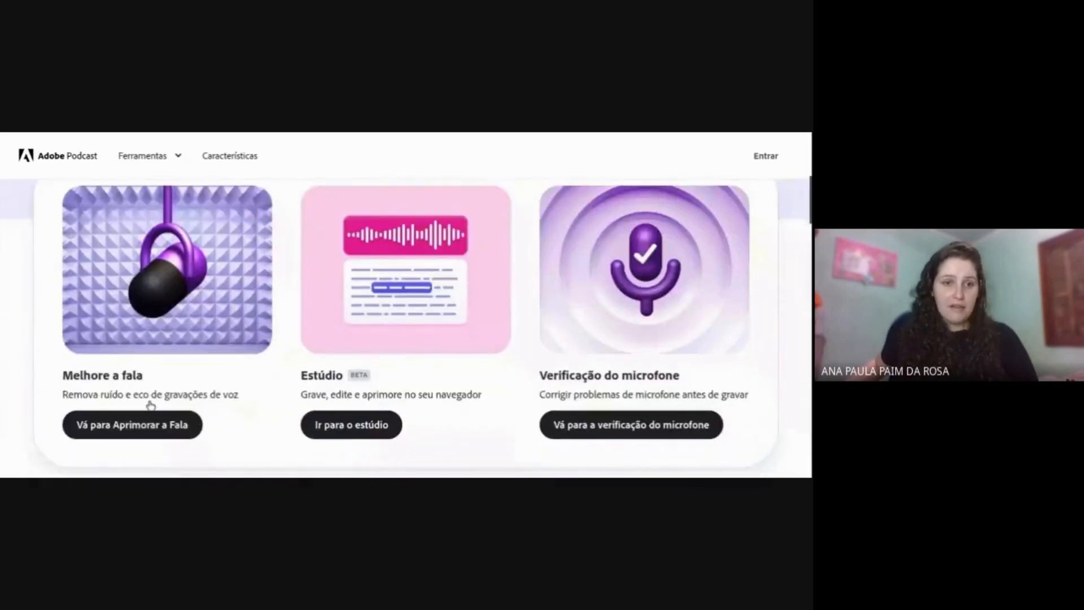
- Open the Enhance Speech page and go through its sign-up option to access file uploading
{"action": "left_click", "coordinate": [148, 423]}
{"action": "scroll", "coordinate": [357, 355], "scroll_direction": "down", "scroll_amount": 2}
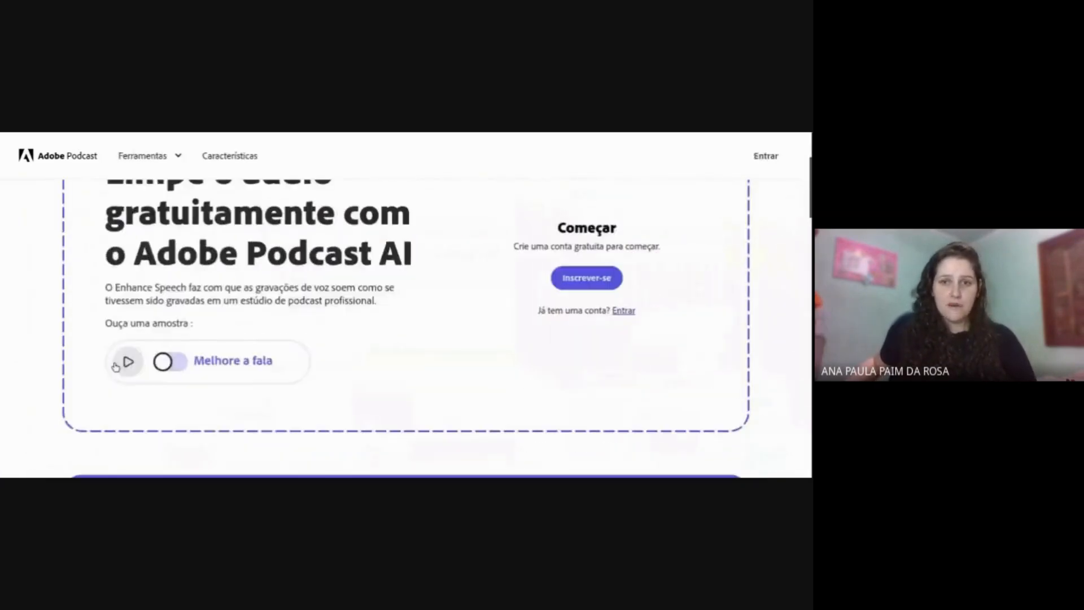
{"action": "left_click", "coordinate": [579, 282]}
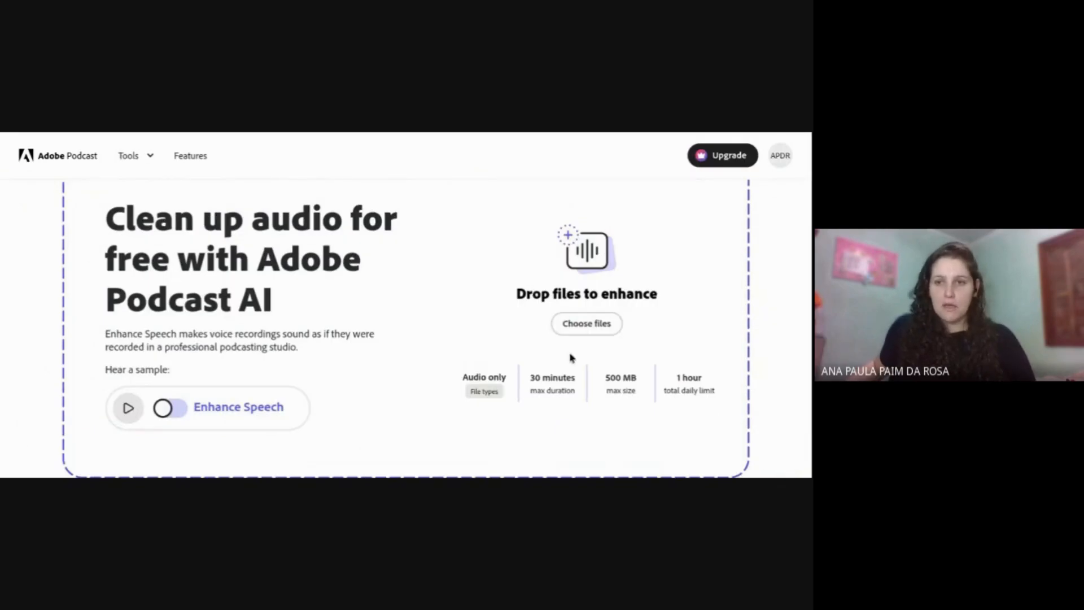
- Review the file type, duration, size and daily limits, and upload the WhatsApp Ptt 2024-09-08 recording for enhancement
{"action": "scroll", "coordinate": [686, 330], "scroll_direction": "up", "scroll_amount": 1}
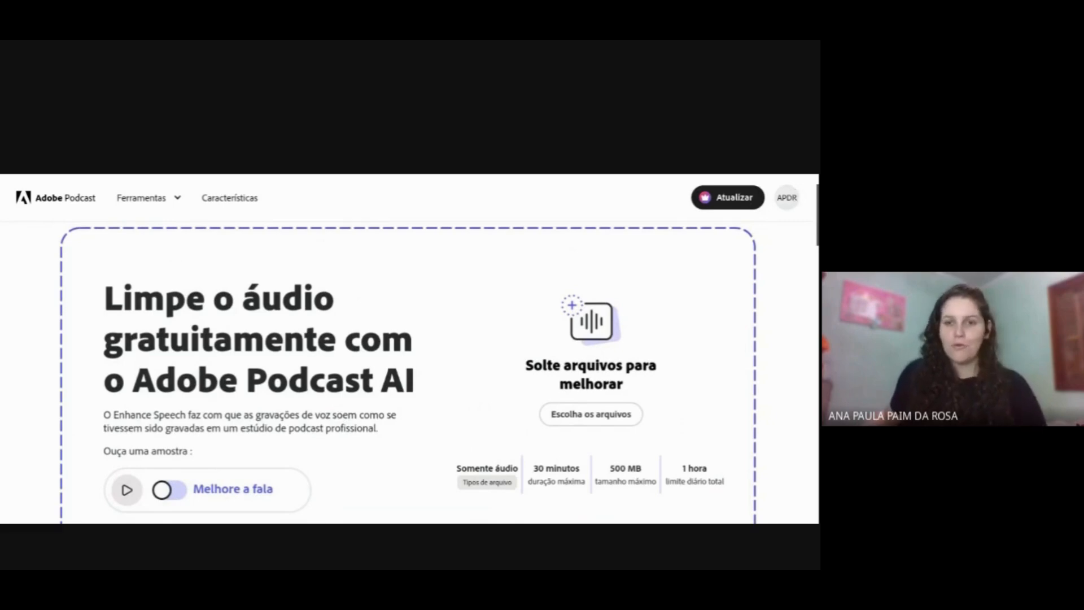
{"action": "scroll", "coordinate": [593, 366], "scroll_direction": "down", "scroll_amount": 2}
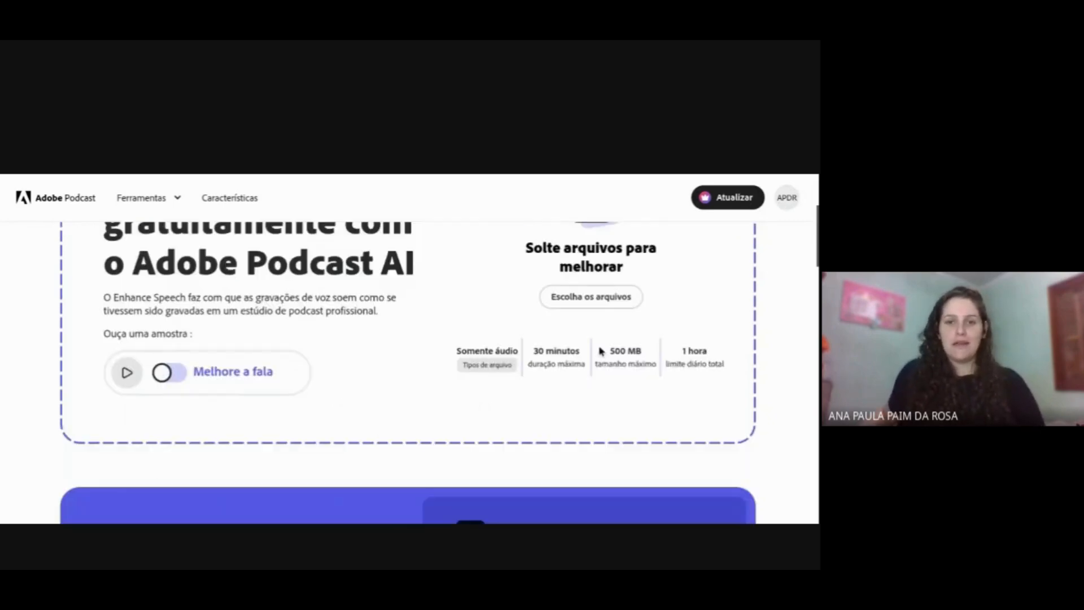
{"action": "scroll", "coordinate": [601, 351], "scroll_direction": "up", "scroll_amount": 1}
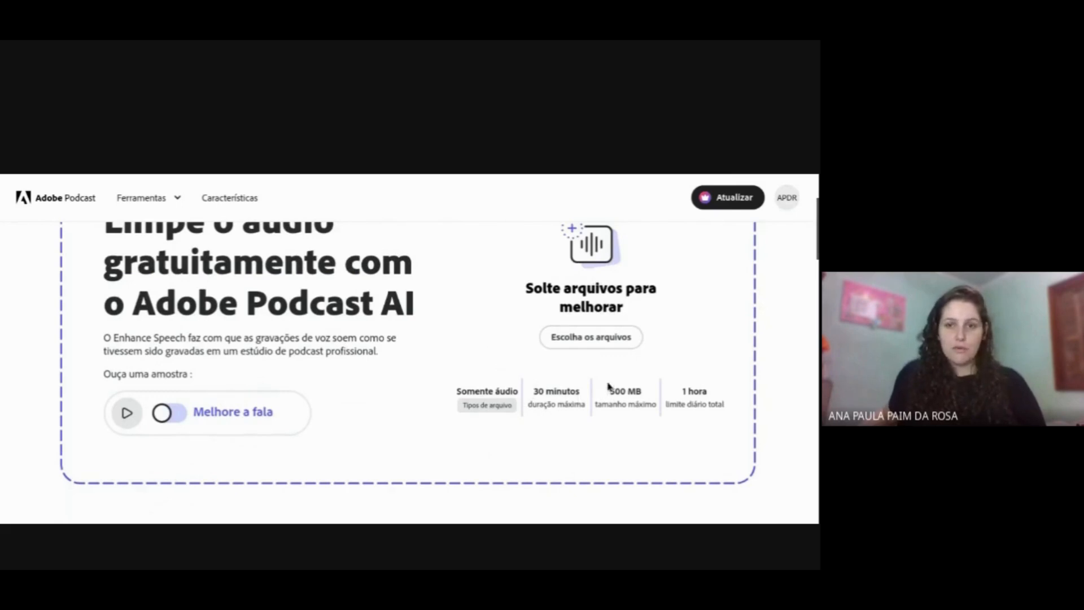
{"action": "mouse_move", "coordinate": [462, 407]}
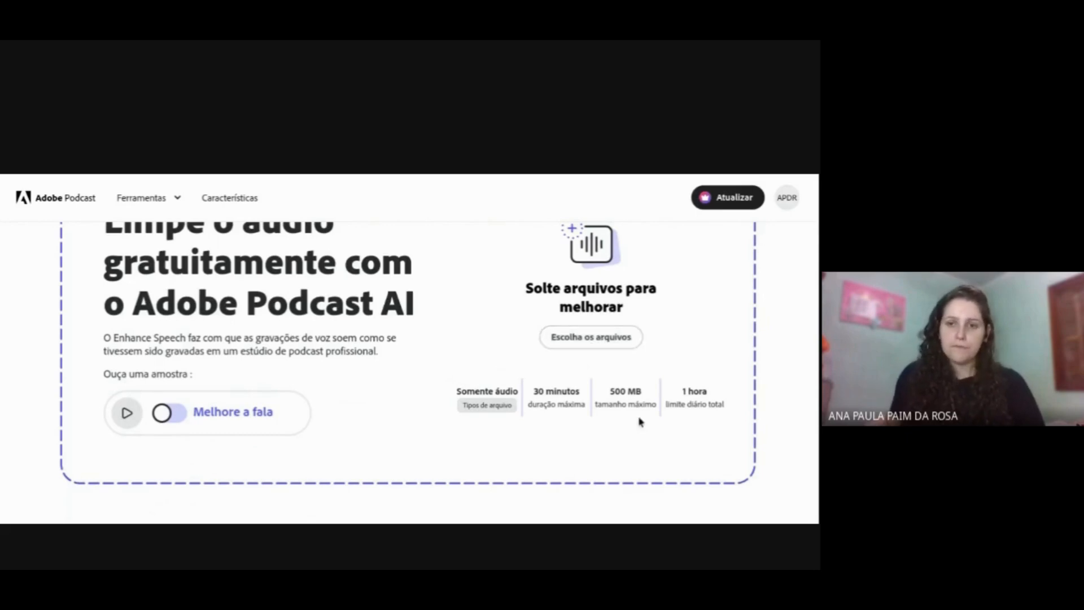
{"action": "left_click_drag", "start_coordinate": [680, 389], "coordinate": [737, 395]}
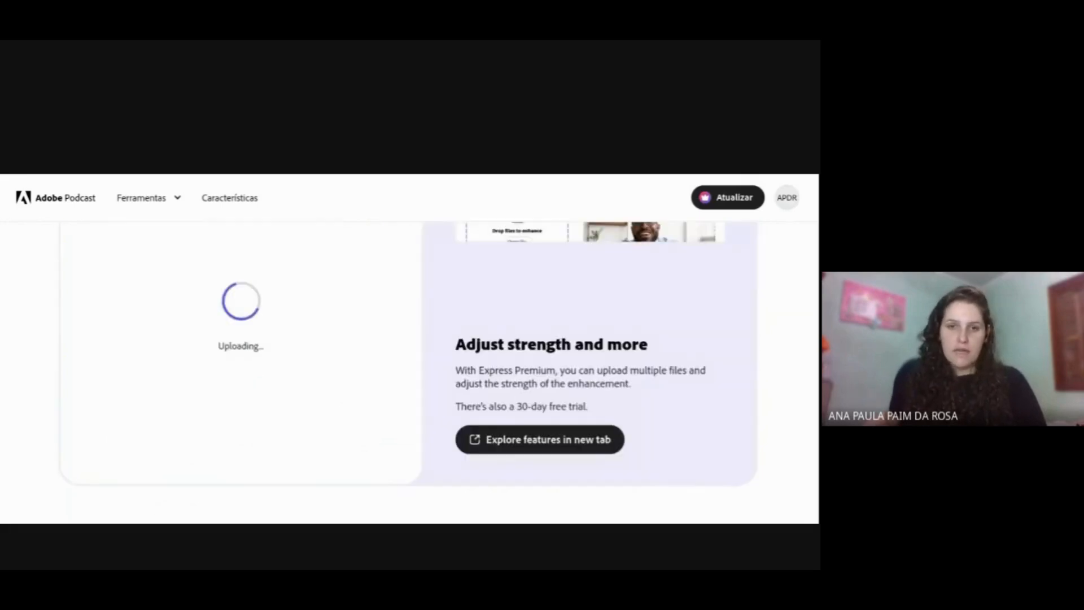
{"action": "scroll", "coordinate": [367, 454], "scroll_direction": "up", "scroll_amount": 1}
{"action": "scroll", "coordinate": [369, 458], "scroll_direction": "up", "scroll_amount": 1}
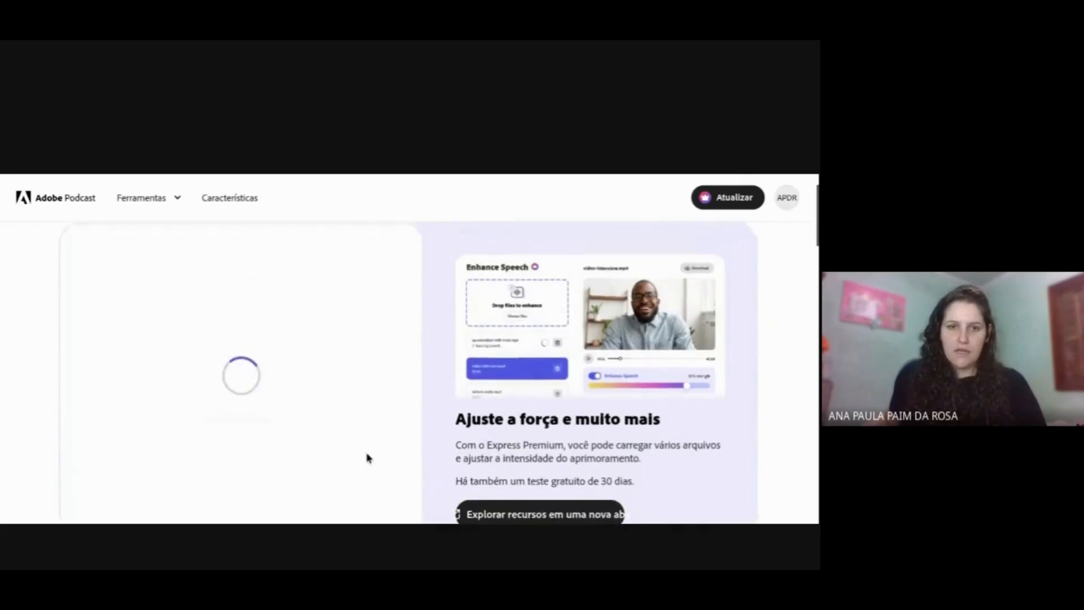
{"action": "scroll", "coordinate": [370, 455], "scroll_direction": "down", "scroll_amount": 1}
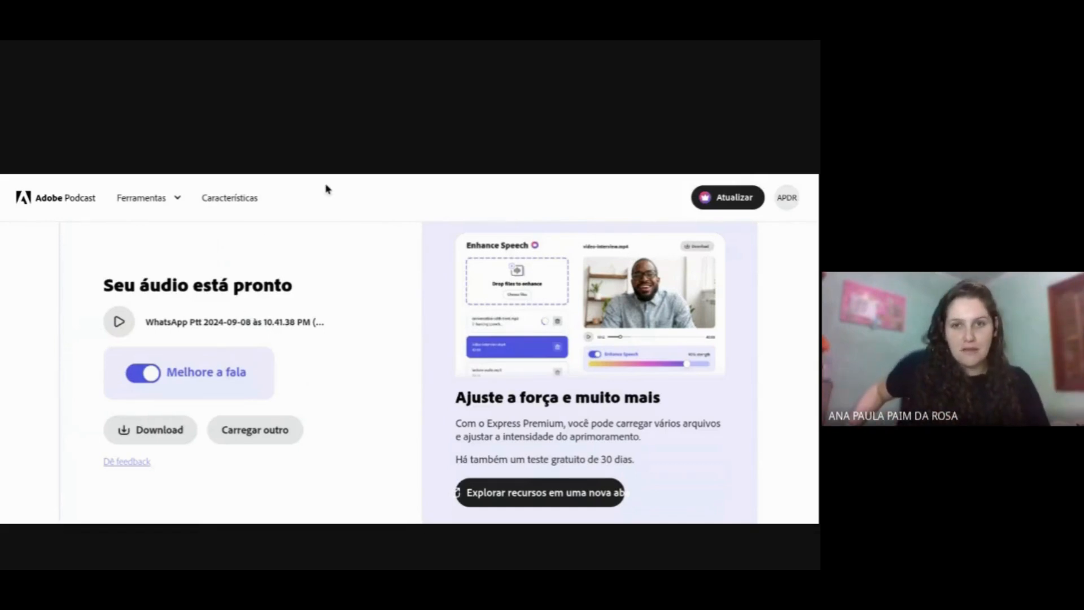
- Compare the processed recording by playing it with speech enhancement turned off and again with it turned on
{"action": "left_click", "coordinate": [147, 375]}
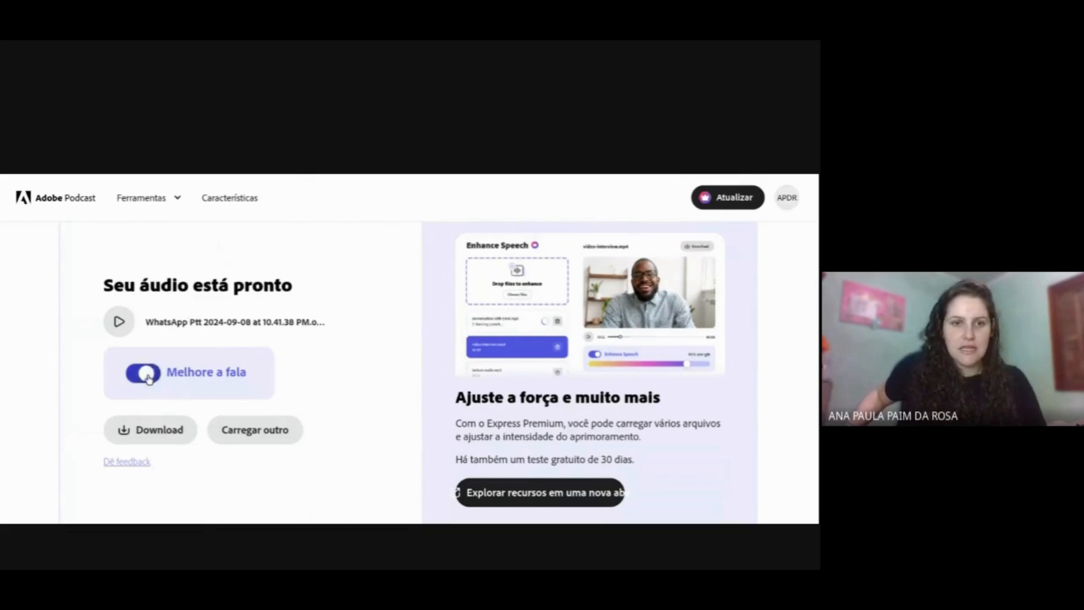
{"action": "left_click", "coordinate": [119, 321]}
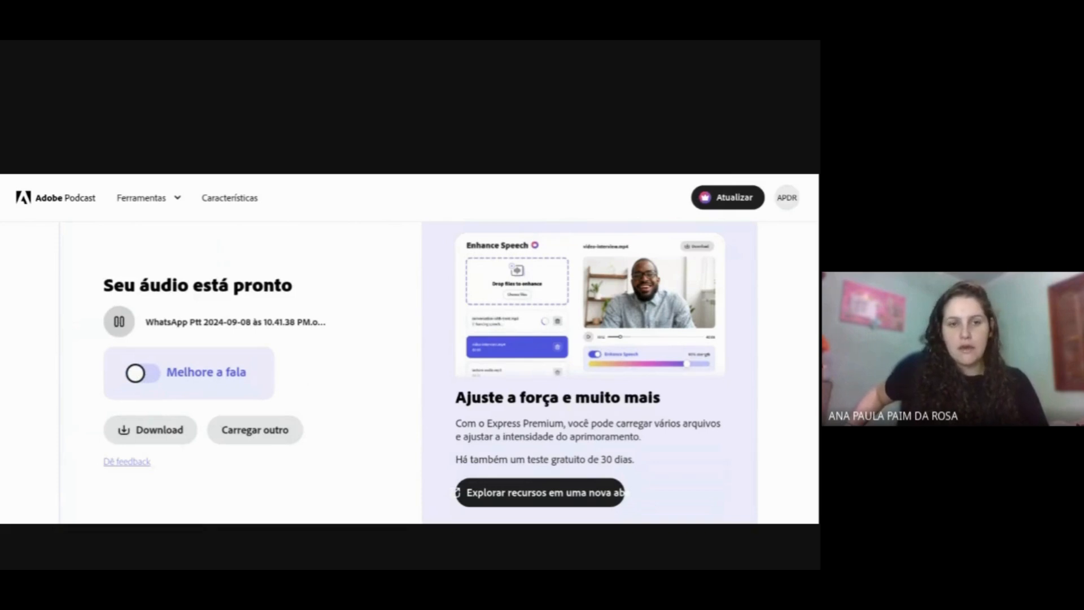
{"action": "left_click", "coordinate": [118, 327]}
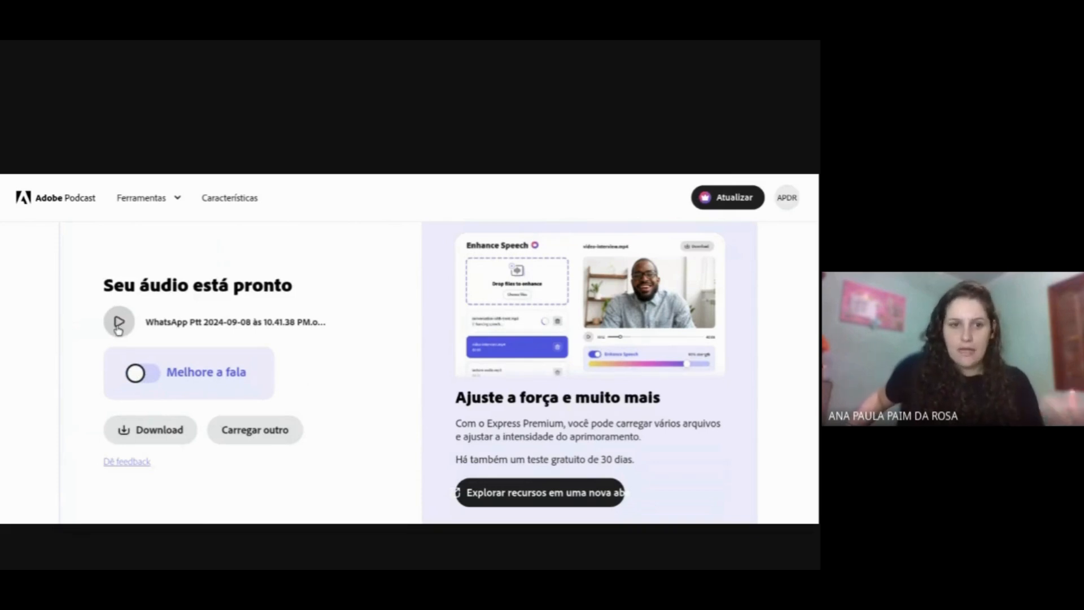
{"action": "left_click", "coordinate": [143, 372]}
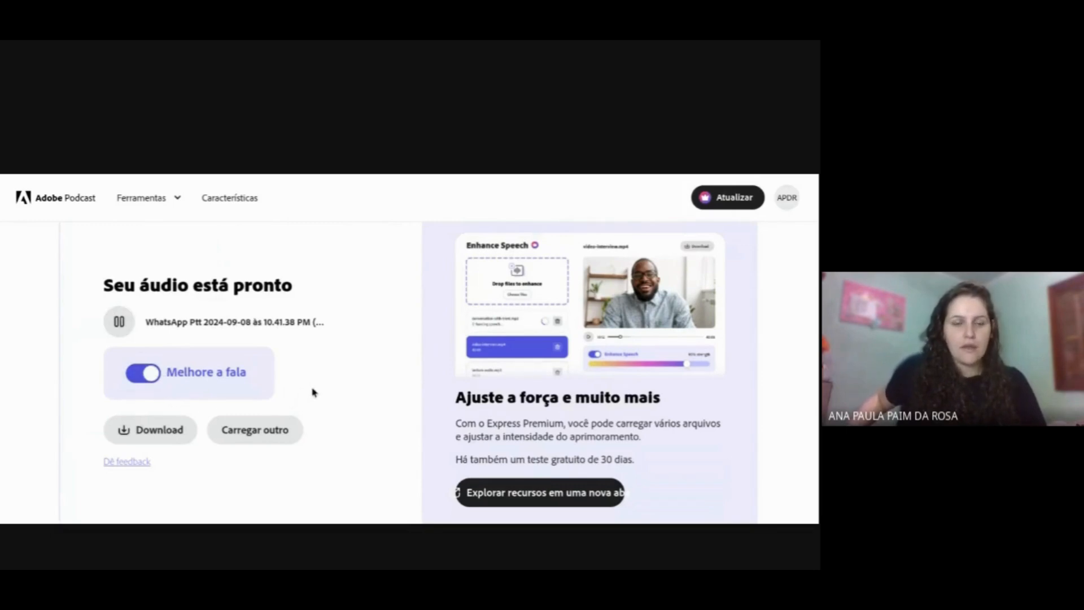
{"action": "left_click", "coordinate": [118, 330]}
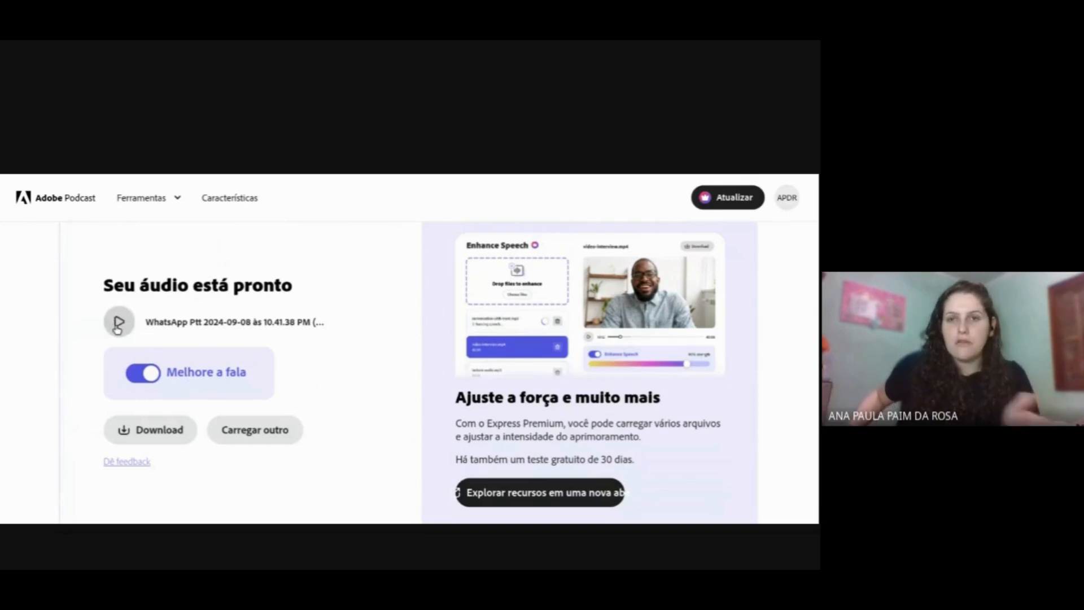
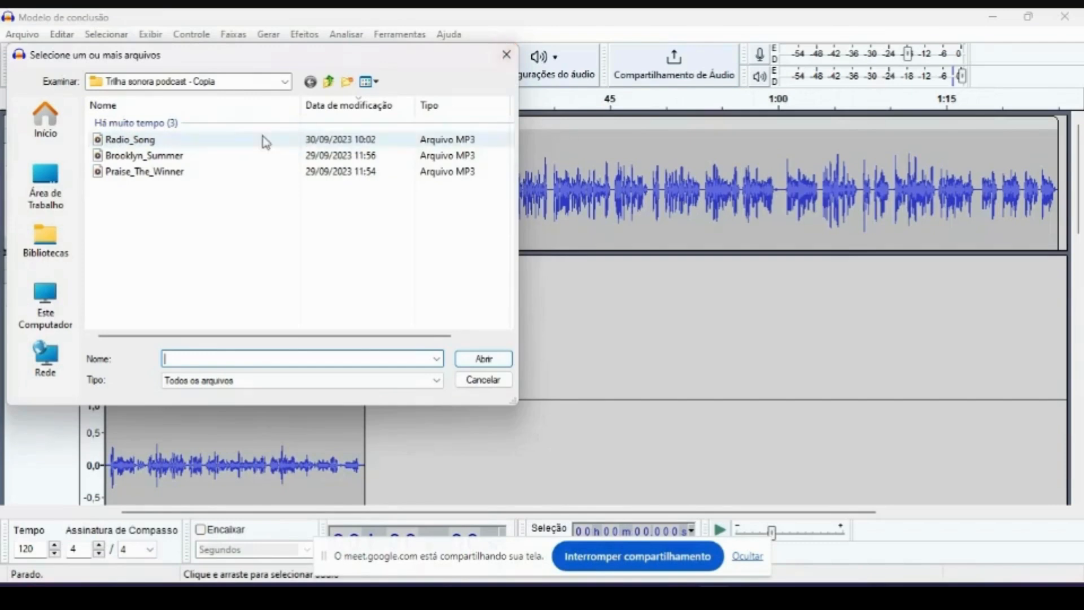
- Close the audio file selection dialog and briefly play the project from the beginning
{"action": "left_click", "coordinate": [505, 57]}
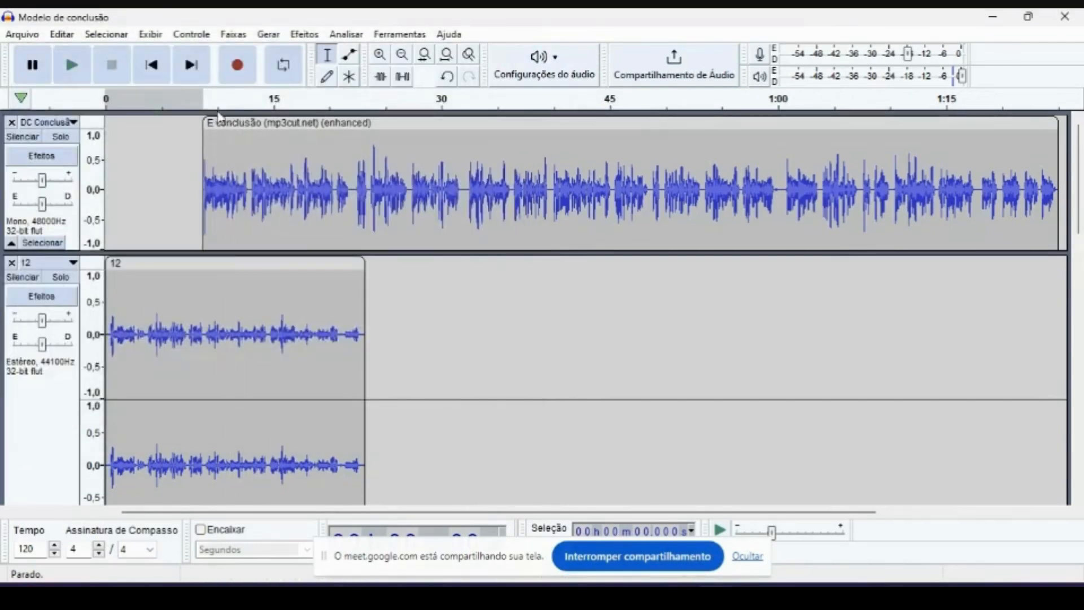
{"action": "left_click", "coordinate": [212, 105]}
{"action": "key", "text": "space"}
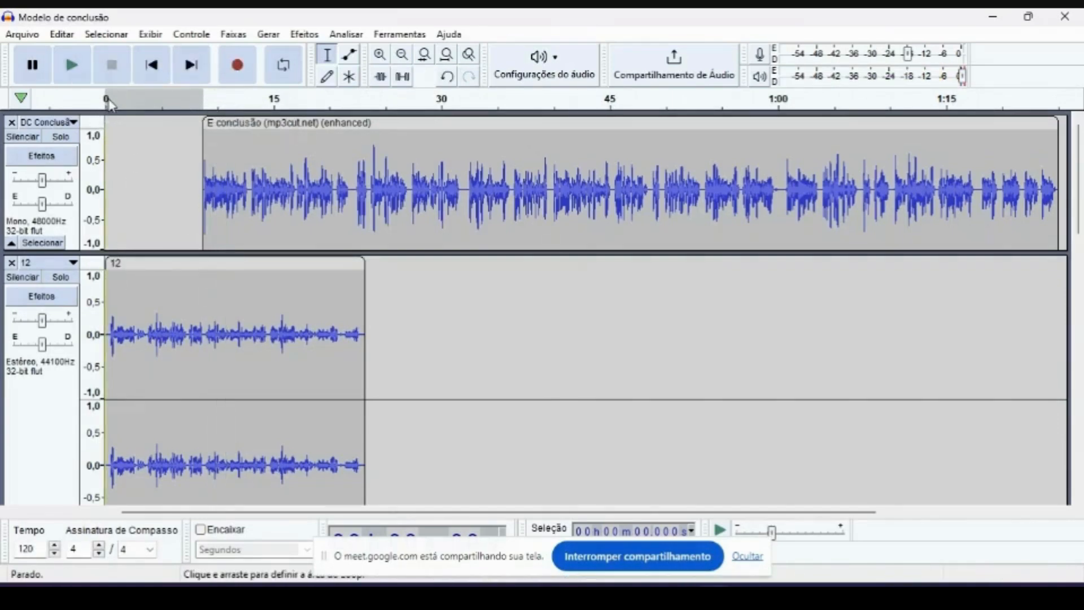
{"action": "left_click", "coordinate": [109, 102]}
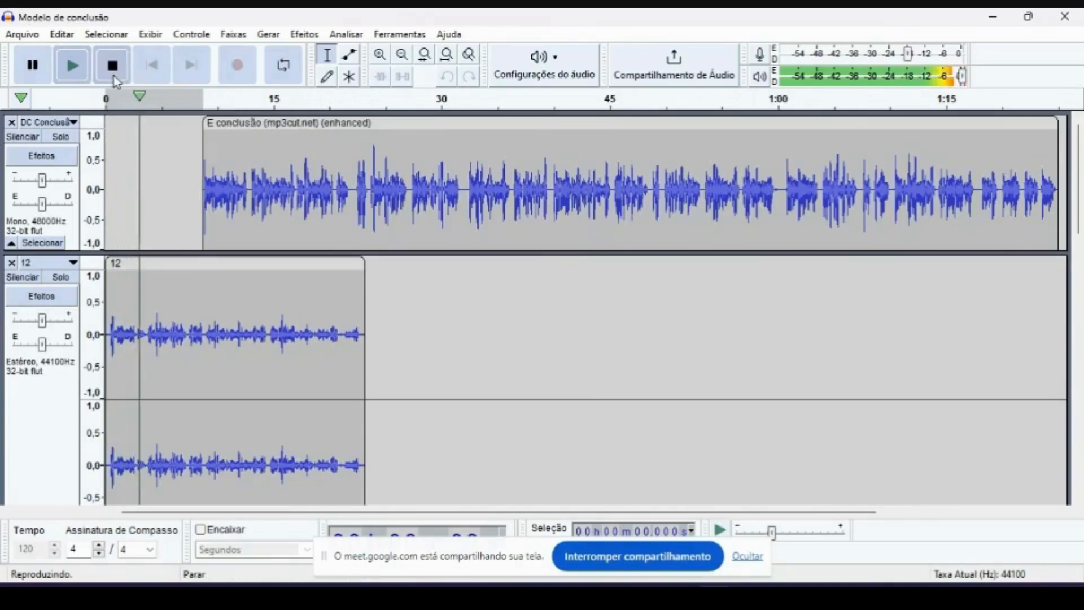
{"action": "left_click", "coordinate": [113, 73]}
- Select the Radio_Song clip and play its opening seconds together with the voice recording
{"action": "scroll", "coordinate": [317, 305], "scroll_direction": "down", "scroll_amount": 5}
{"action": "left_click", "coordinate": [150, 237]}
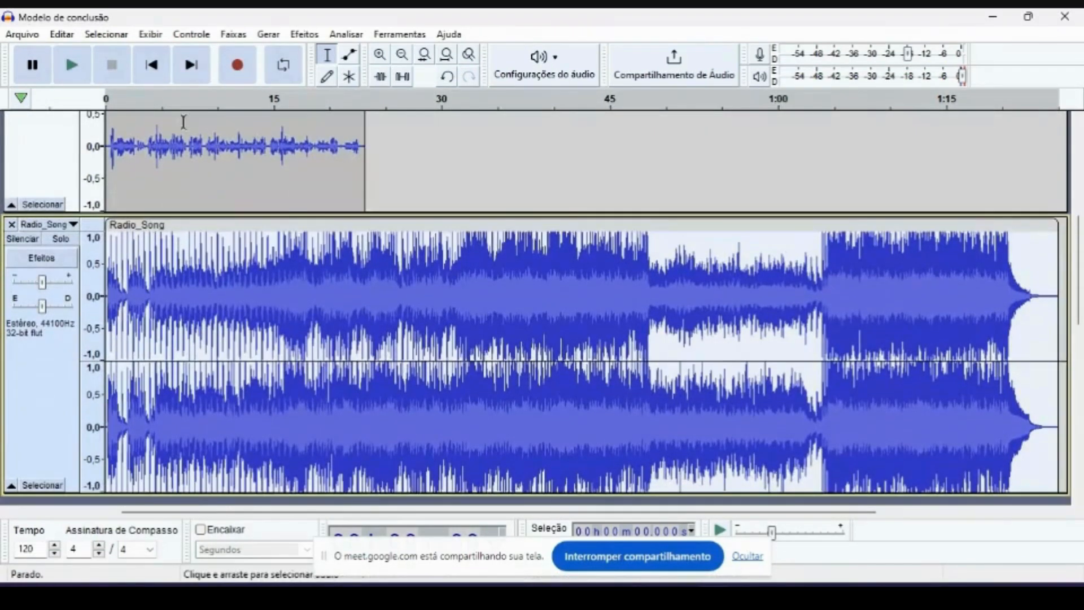
{"action": "left_click", "coordinate": [79, 72]}
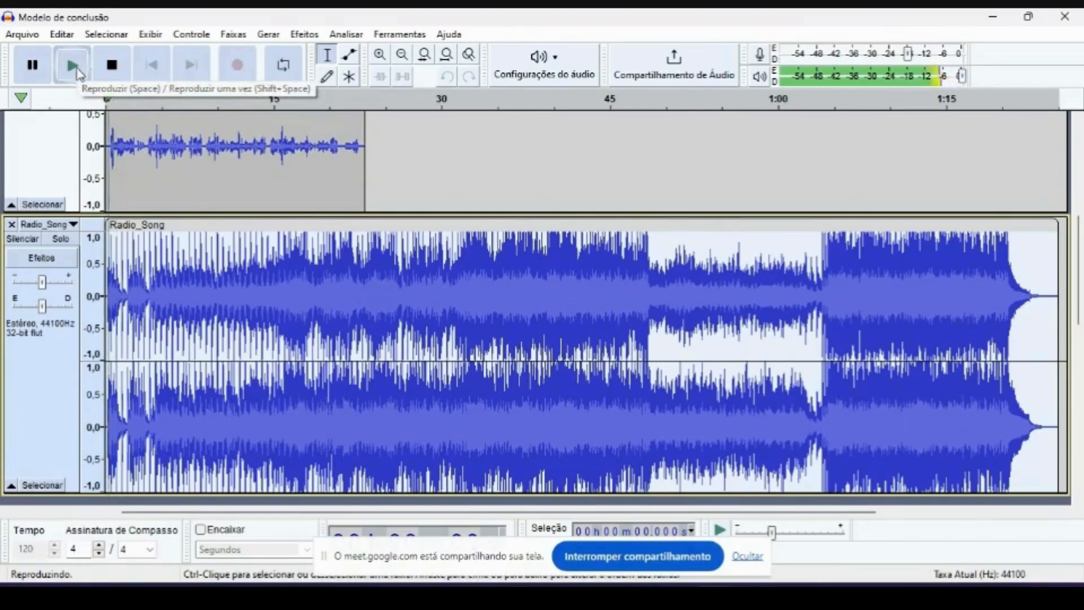
{"action": "left_click", "coordinate": [137, 107]}
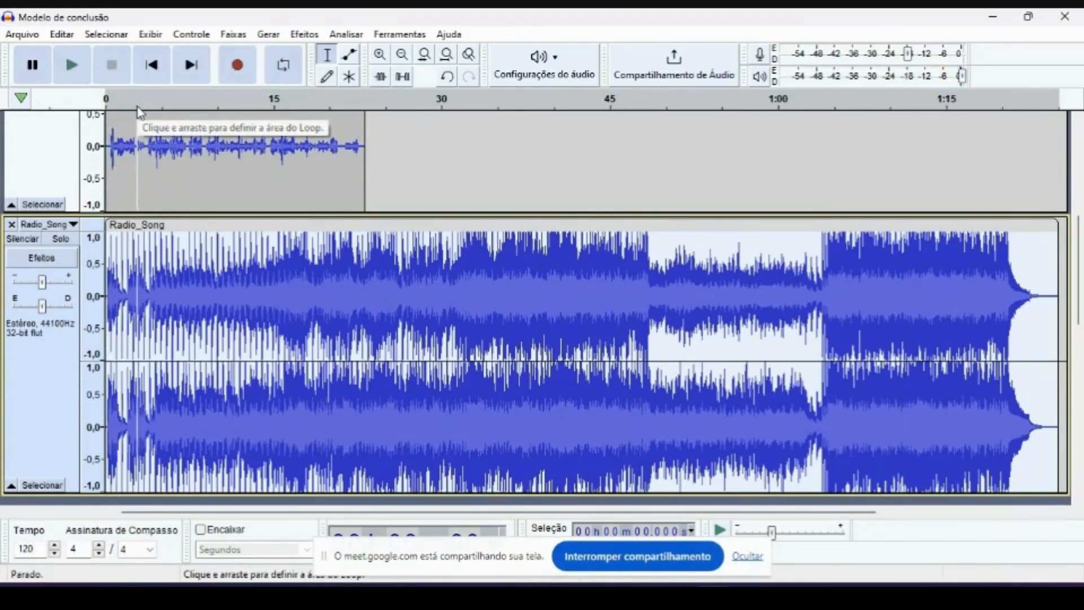
- Move the enhanced conclusion clip along its track so that it starts at about 36 seconds
{"action": "scroll", "coordinate": [532, 223], "scroll_direction": "up", "scroll_amount": 4}
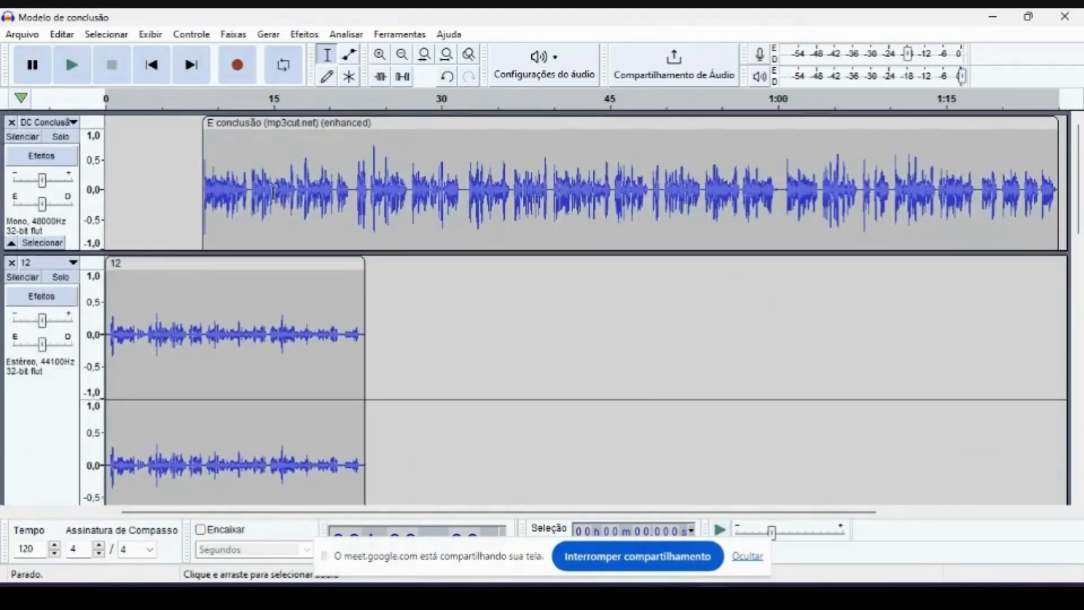
{"action": "mouse_move", "coordinate": [237, 130]}
{"action": "left_mouse_down"}
{"action": "mouse_move", "coordinate": [136, 127]}
{"action": "mouse_move", "coordinate": [225, 129]}
{"action": "left_mouse_up"}
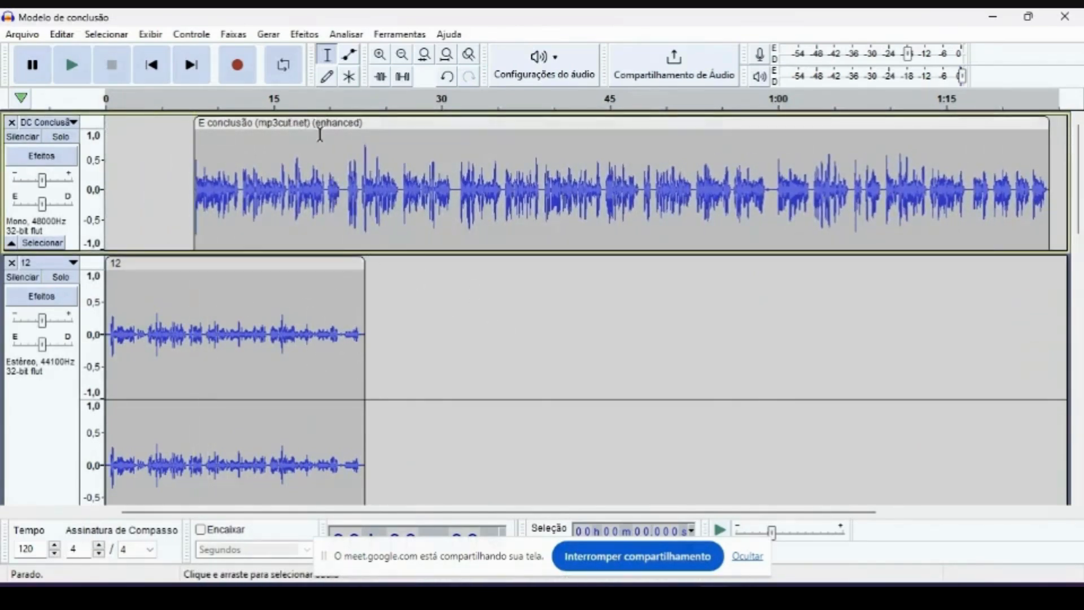
{"action": "left_click_drag", "start_coordinate": [319, 134], "coordinate": [371, 168]}
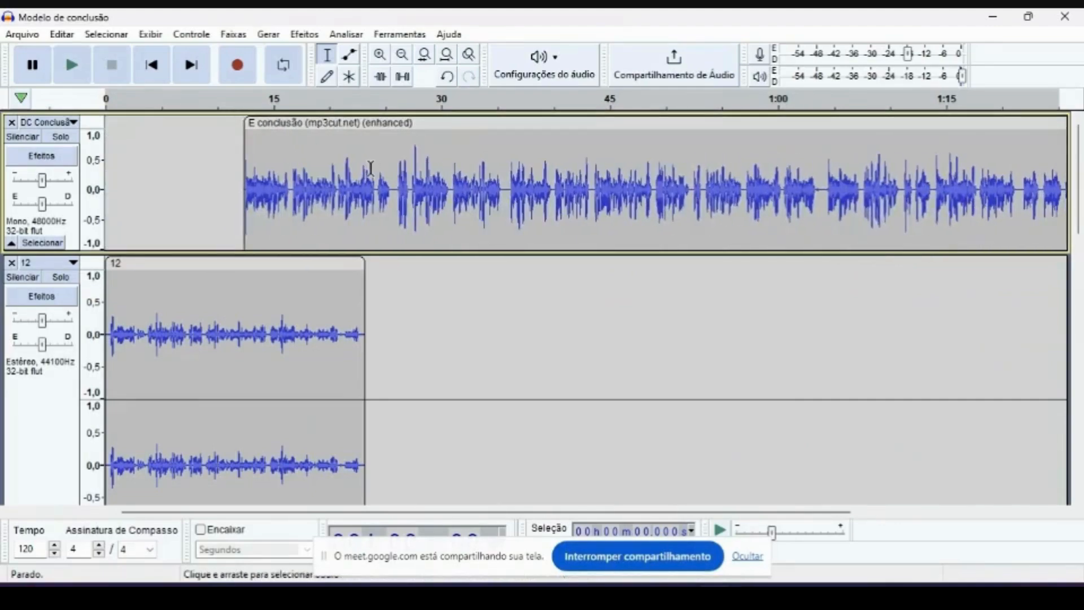
{"action": "left_click_drag", "start_coordinate": [370, 122], "coordinate": [641, 123]}
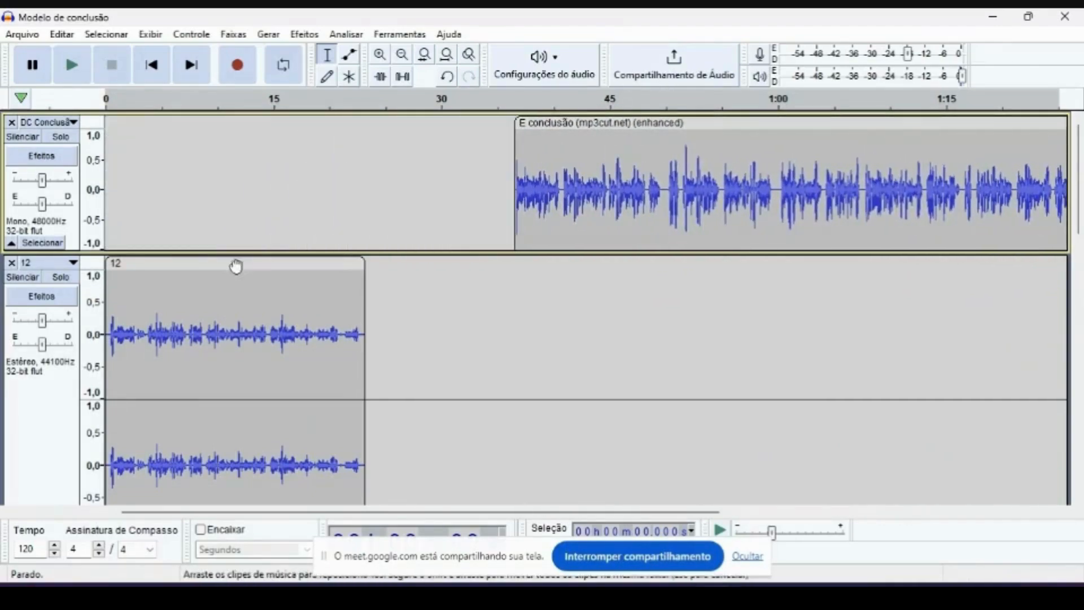
- Shift the voice clip on track 12 so that it starts at about 1.6 seconds, leaving a short music intro
{"action": "left_click", "coordinate": [236, 266]}
{"action": "scroll", "coordinate": [236, 266], "scroll_direction": "down", "scroll_amount": 5}
{"action": "scroll", "coordinate": [592, 169], "scroll_direction": "up", "scroll_amount": 5}
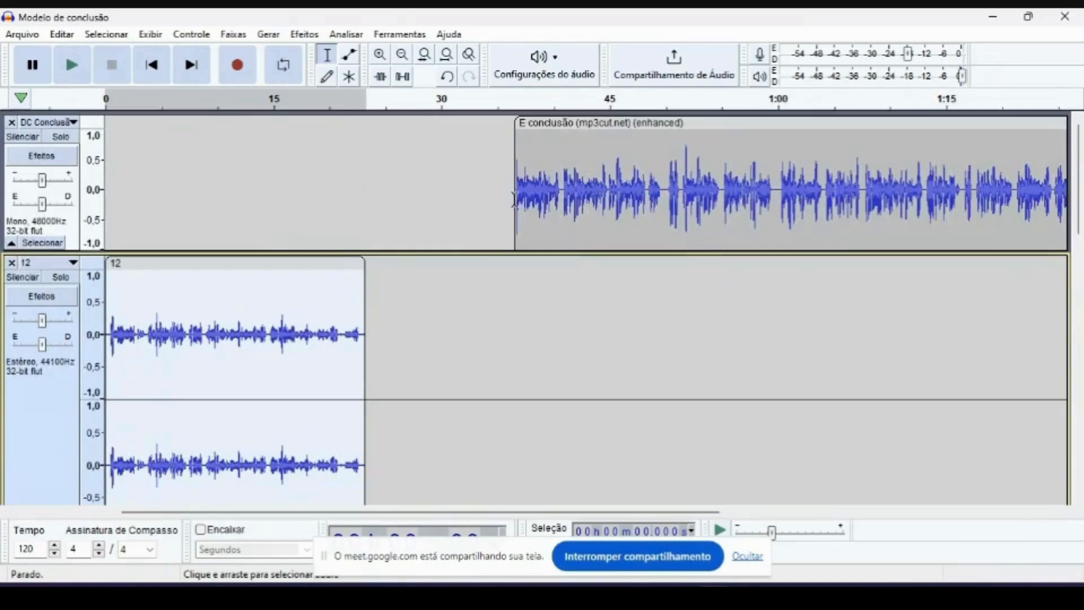
{"action": "left_click", "coordinate": [236, 280]}
{"action": "left_click", "coordinate": [260, 234]}
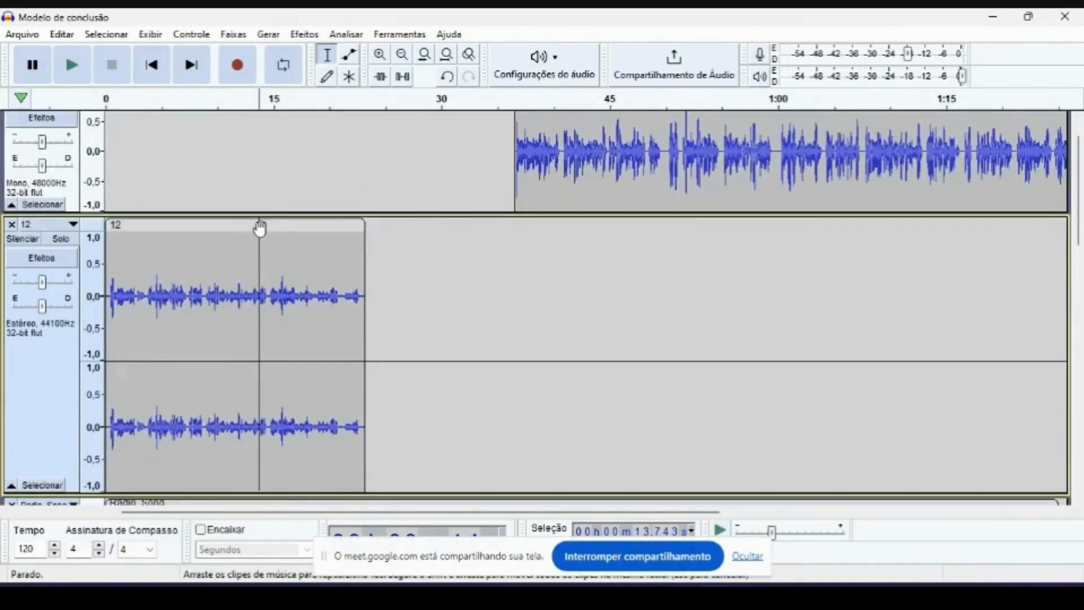
{"action": "left_click", "coordinate": [255, 225]}
{"action": "scroll", "coordinate": [253, 224], "scroll_direction": "up", "scroll_amount": 2}
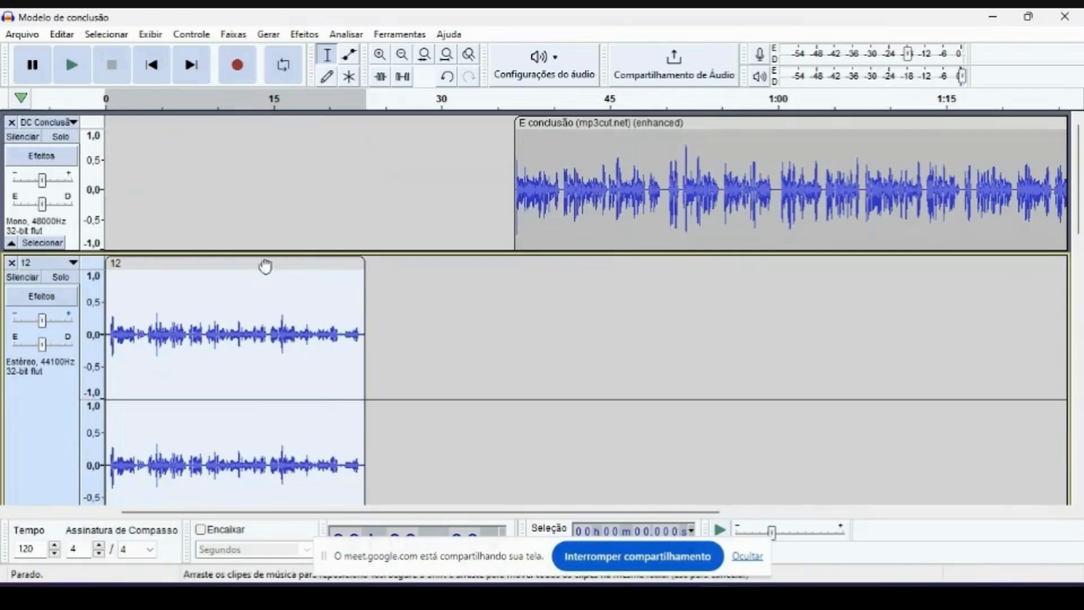
{"action": "mouse_move", "coordinate": [265, 265]}
{"action": "left_mouse_down"}
{"action": "mouse_move", "coordinate": [310, 263]}
{"action": "mouse_move", "coordinate": [276, 259]}
{"action": "mouse_move", "coordinate": [288, 263]}
{"action": "left_mouse_up"}
{"action": "scroll", "coordinate": [287, 264], "scroll_direction": "down", "scroll_amount": 2}
{"action": "scroll", "coordinate": [287, 263], "scroll_direction": "up", "scroll_amount": 2}
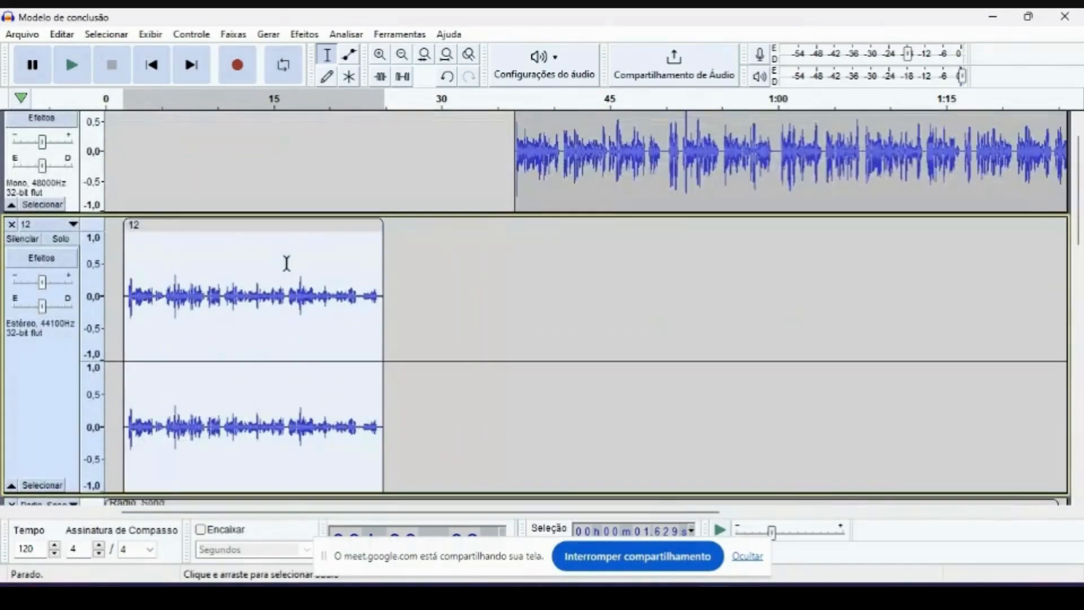
- Compare the voice clip's start with the Radio_Song waveform and play the opening of the mix
{"action": "scroll", "coordinate": [287, 263], "scroll_direction": "down", "scroll_amount": 4}
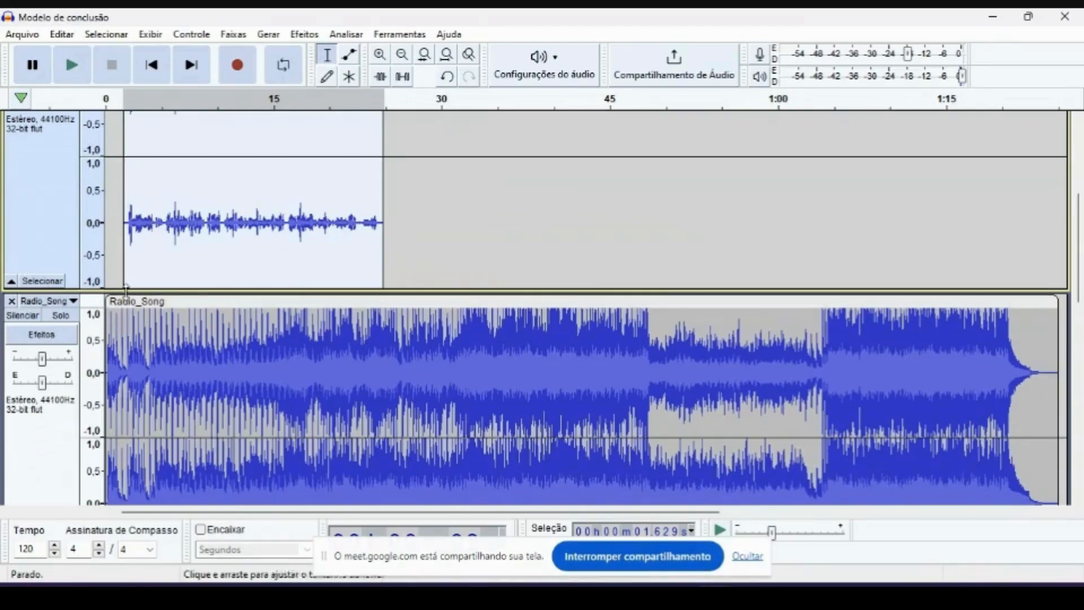
{"action": "scroll", "coordinate": [115, 299], "scroll_direction": "up", "scroll_amount": 5}
{"action": "scroll", "coordinate": [110, 283], "scroll_direction": "down", "scroll_amount": 6}
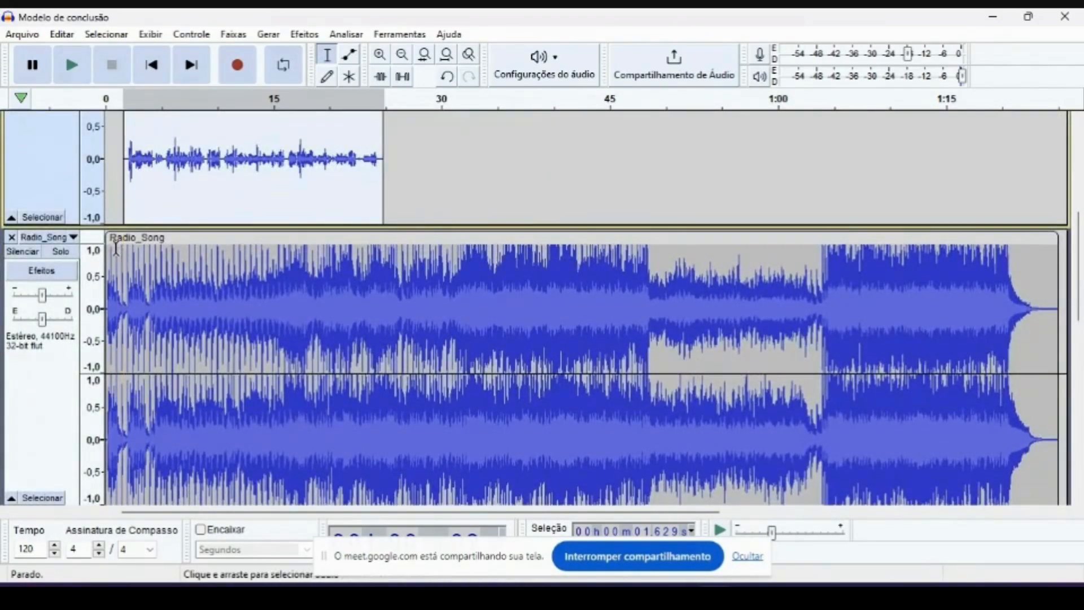
{"action": "left_click", "coordinate": [72, 66]}
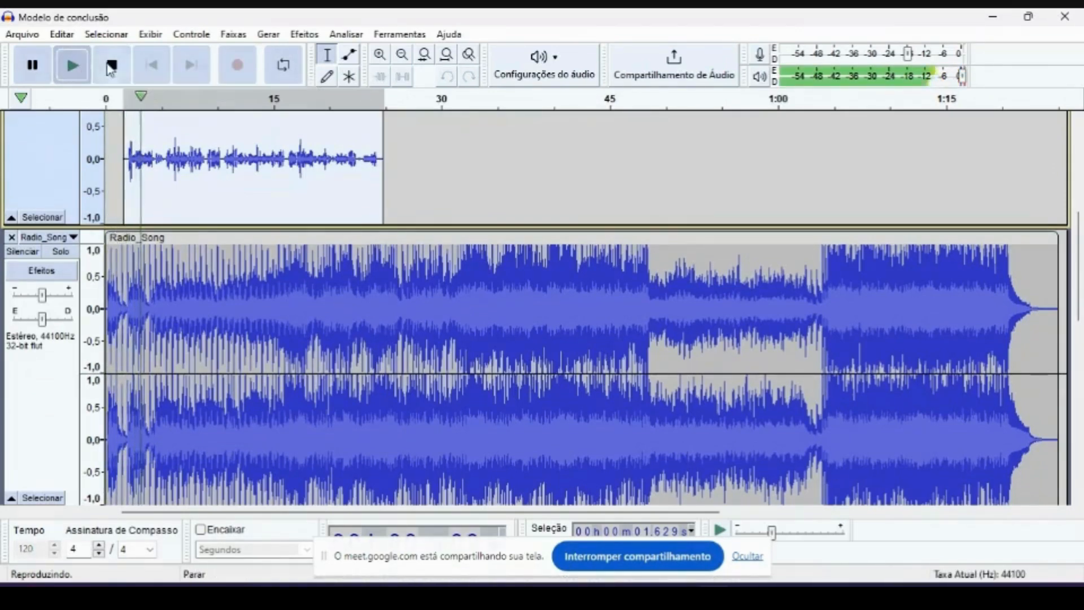
{"action": "left_click", "coordinate": [111, 67]}
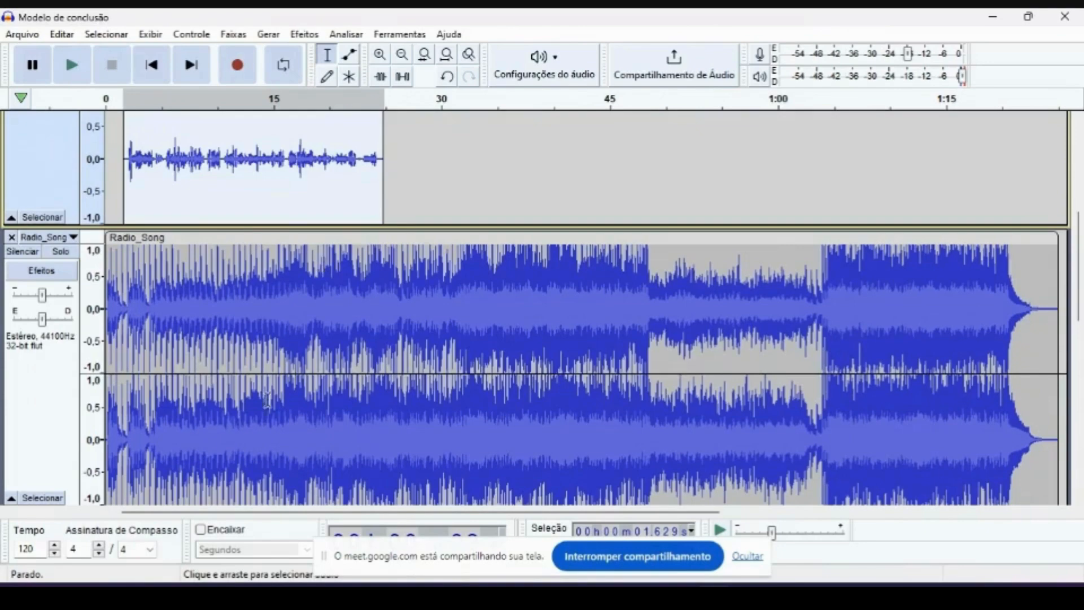
- Use the Envelope tool to lower the Radio_Song volume across the whole track to about 0.3
{"action": "scroll", "coordinate": [294, 252], "scroll_direction": "up", "scroll_amount": 5}
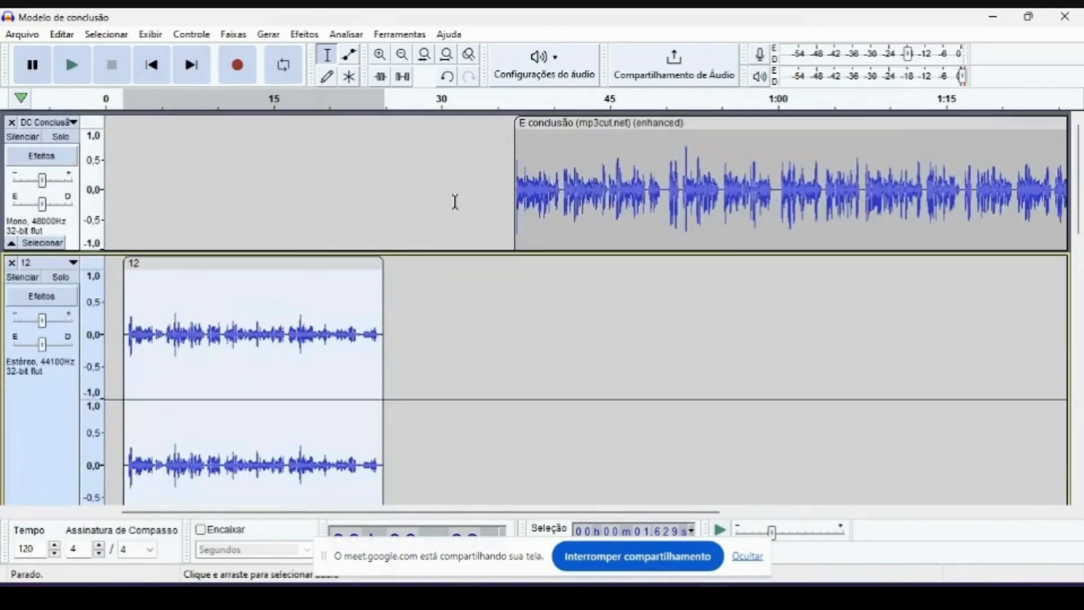
{"action": "scroll", "coordinate": [463, 254], "scroll_direction": "down", "scroll_amount": 8}
{"action": "scroll", "coordinate": [479, 308], "scroll_direction": "up", "scroll_amount": 3}
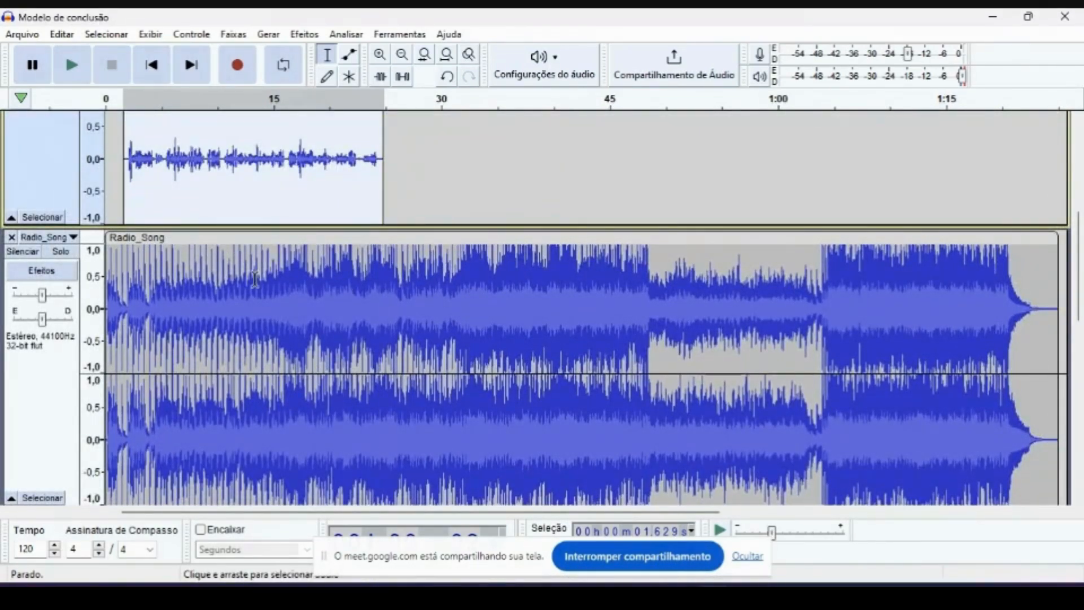
{"action": "left_click", "coordinate": [354, 55]}
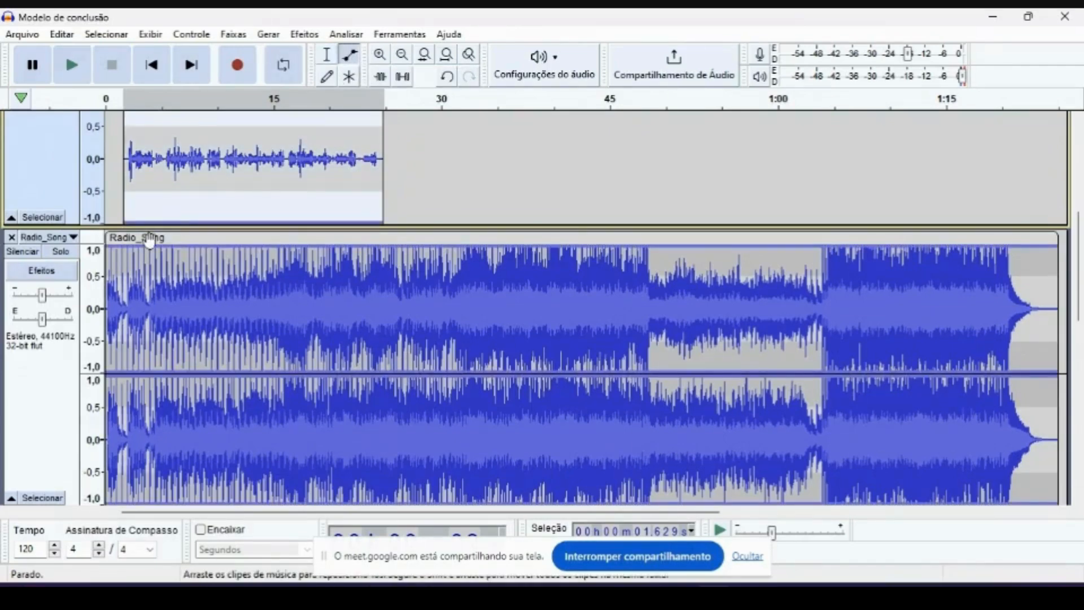
{"action": "left_click_drag", "start_coordinate": [126, 284], "coordinate": [129, 286]}
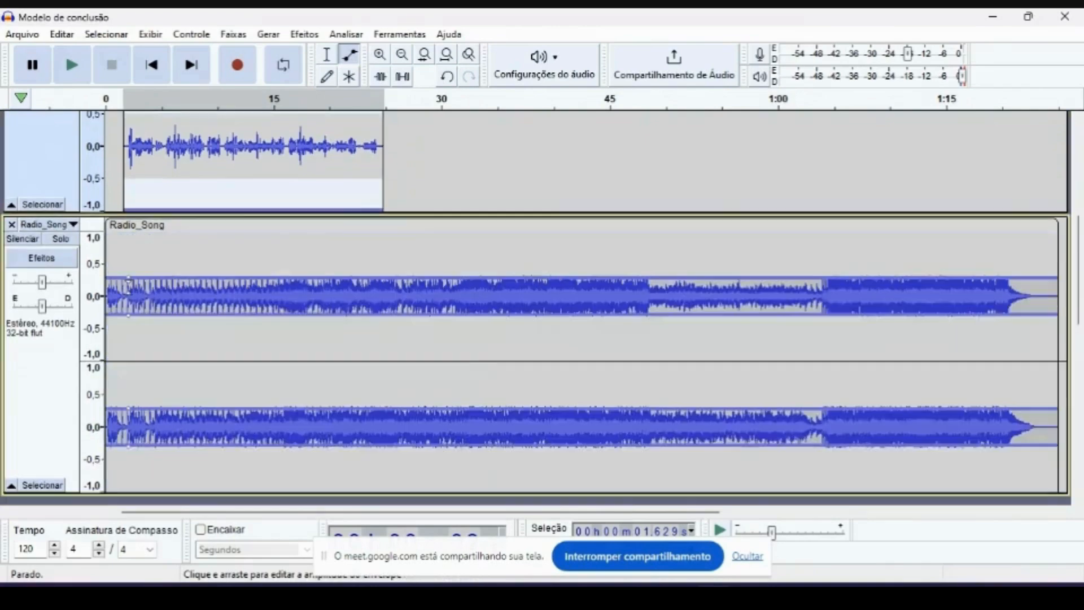
{"action": "left_click_drag", "start_coordinate": [218, 277], "coordinate": [219, 281]}
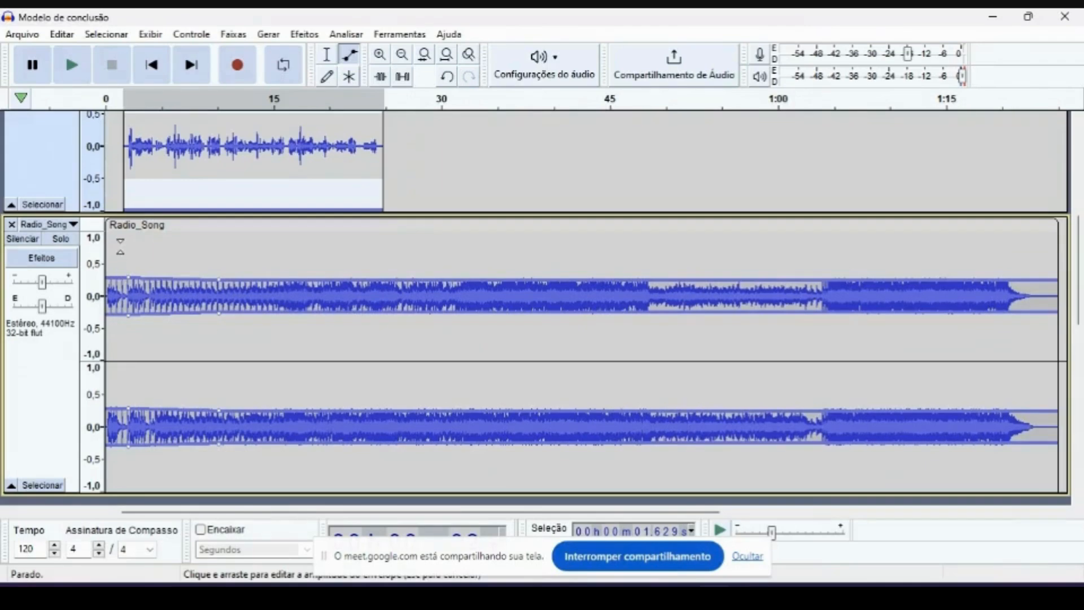
- Shape the Radio_Song envelope with a louder intro, a dip under the voice, a rise to about 0.65 near 25 seconds, and about 0.4 beyond
{"action": "mouse_move", "coordinate": [124, 279]}
{"action": "left_mouse_down"}
{"action": "mouse_move", "coordinate": [122, 247]}
{"action": "mouse_move", "coordinate": [147, 279]}
{"action": "mouse_move", "coordinate": [127, 278]}
{"action": "left_mouse_up"}
{"action": "left_click_drag", "start_coordinate": [383, 275], "coordinate": [384, 255]}
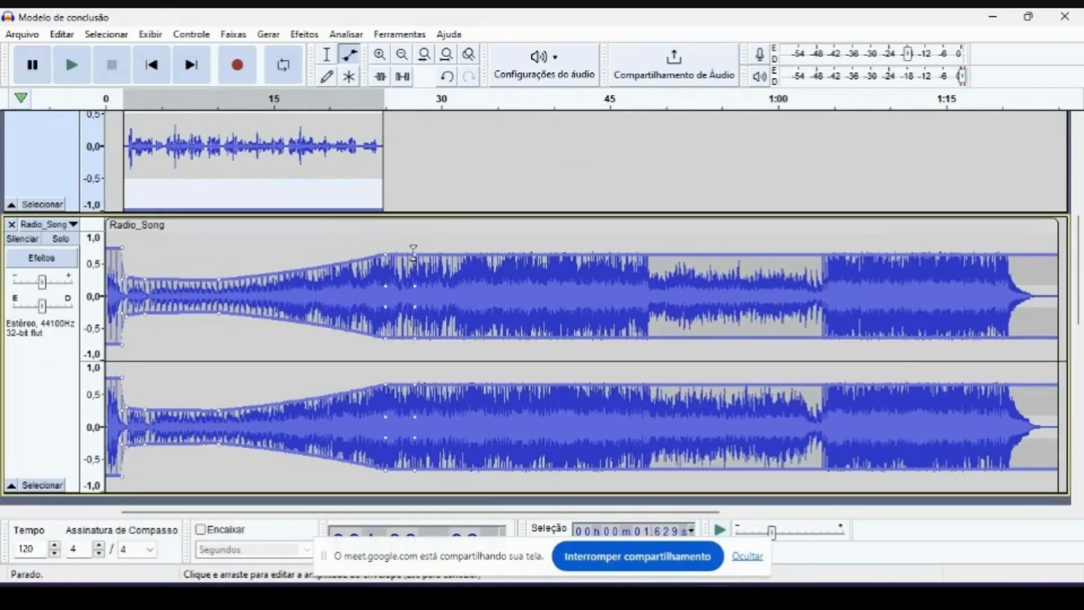
{"action": "mouse_move", "coordinate": [412, 264]}
{"action": "left_mouse_down"}
{"action": "mouse_move", "coordinate": [419, 237]}
{"action": "mouse_move", "coordinate": [405, 246]}
{"action": "left_mouse_up"}
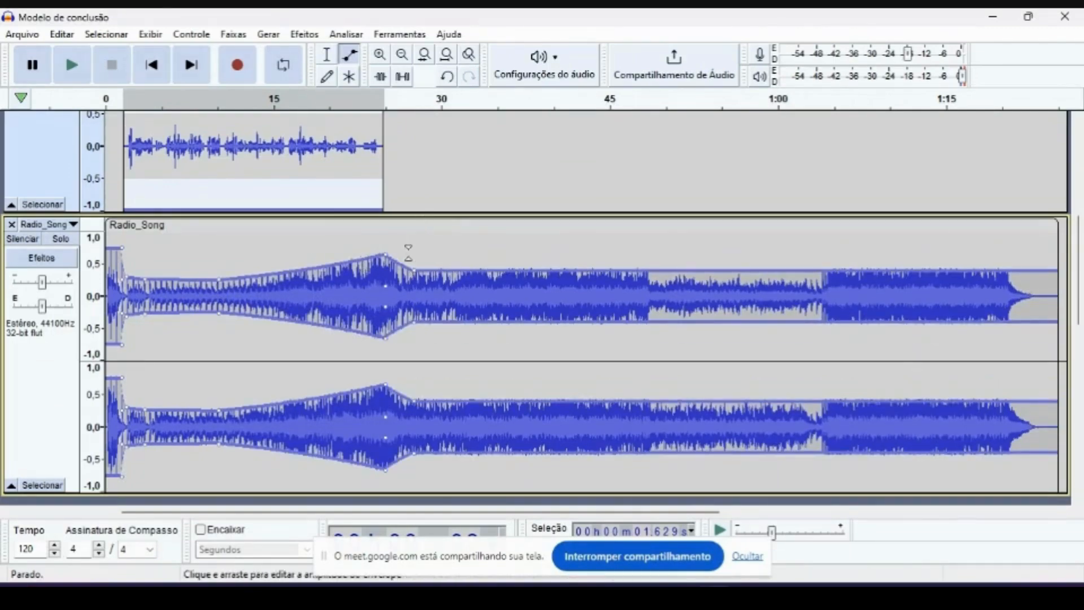
- Return to the Selection tool and play the mix from the start to check how the music ducks under the voice
{"action": "scroll", "coordinate": [408, 252], "scroll_direction": "up", "scroll_amount": 5}
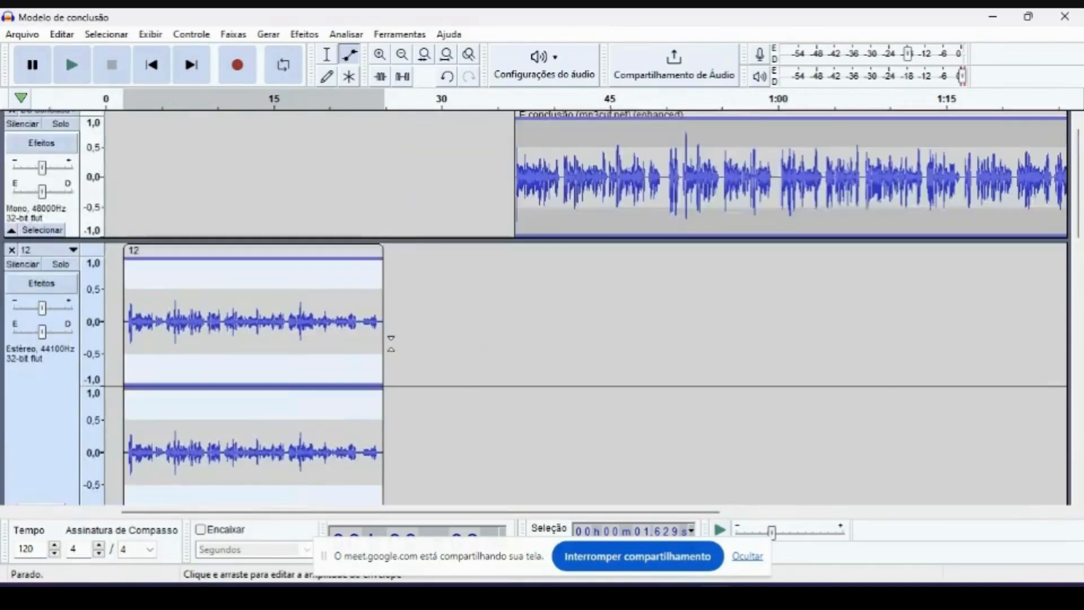
{"action": "scroll", "coordinate": [391, 342], "scroll_direction": "up", "scroll_amount": 1}
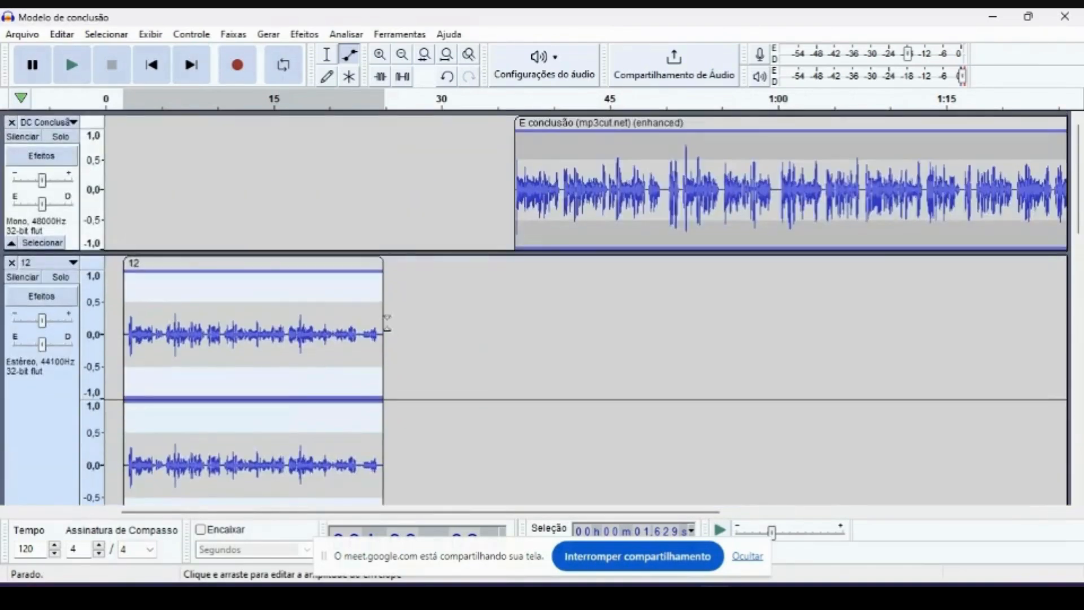
{"action": "left_click", "coordinate": [327, 56]}
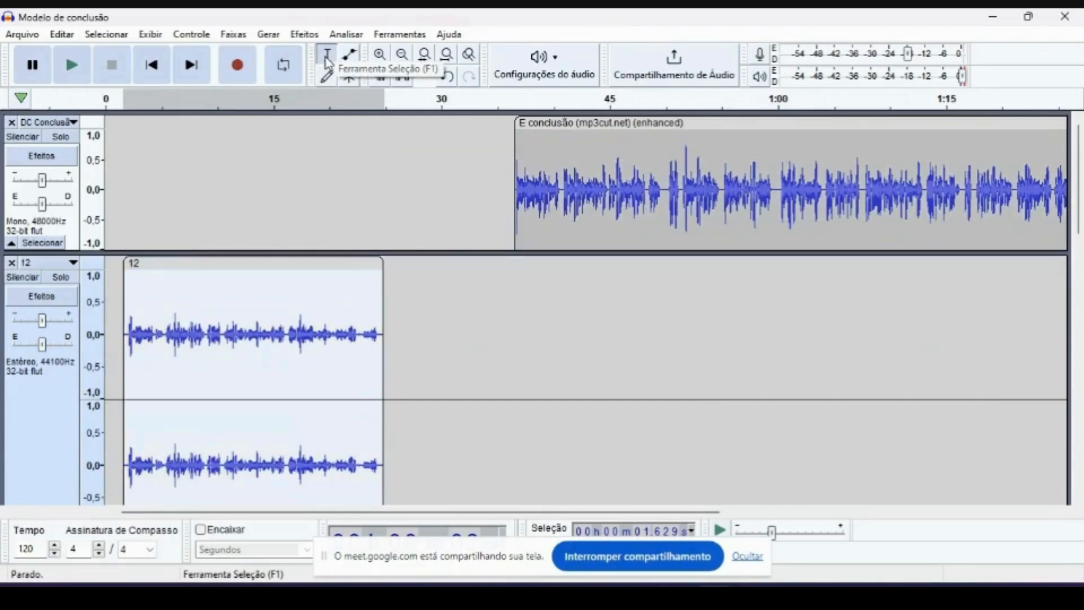
{"action": "left_click", "coordinate": [109, 103]}
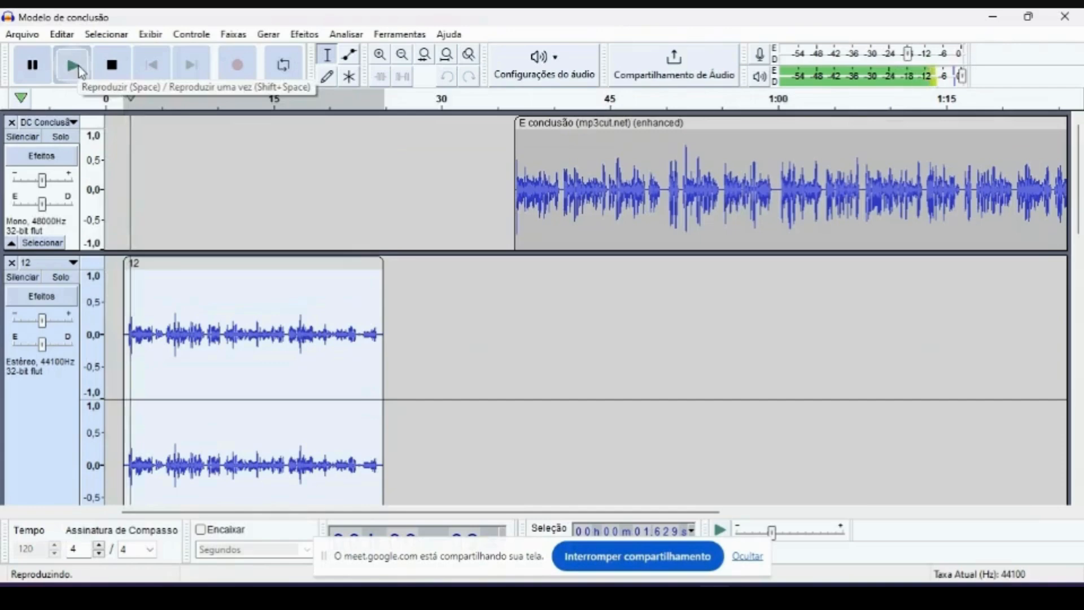
{"action": "left_click", "coordinate": [111, 65]}
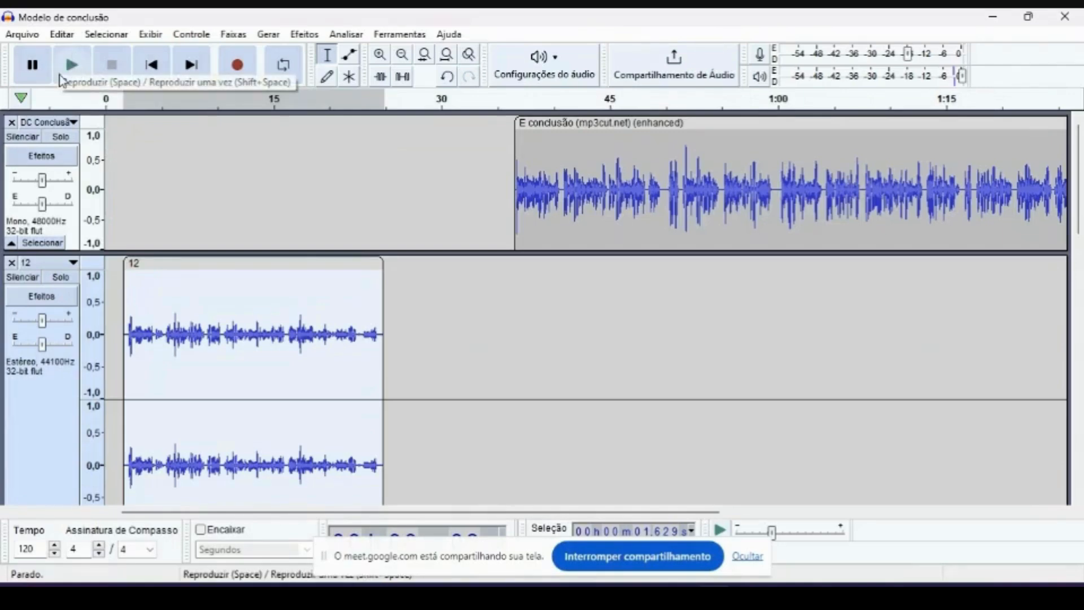
{"action": "left_click", "coordinate": [108, 99]}
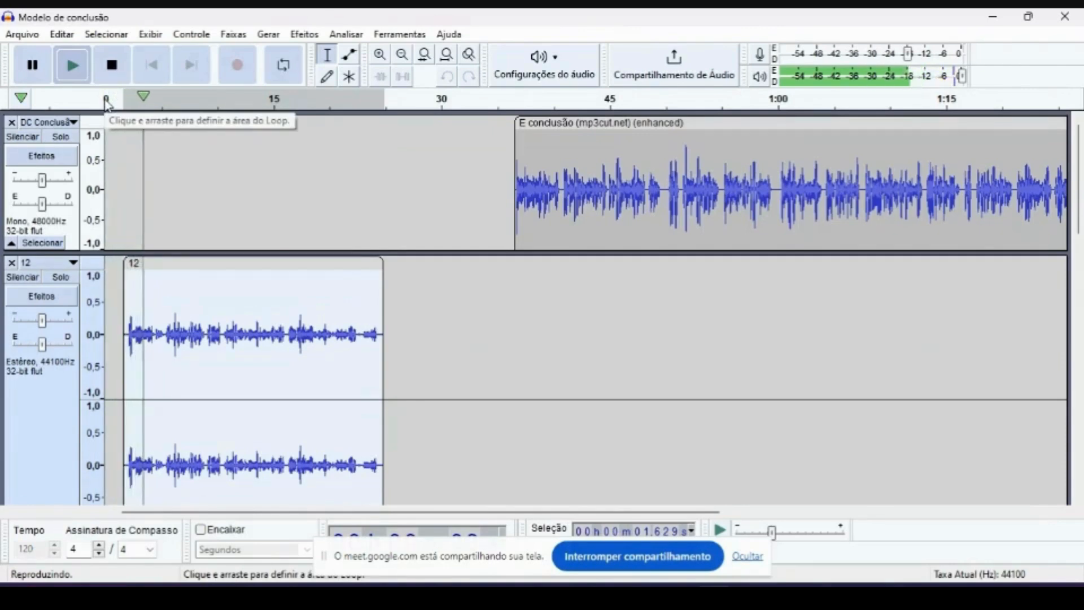
{"action": "left_click", "coordinate": [107, 62]}
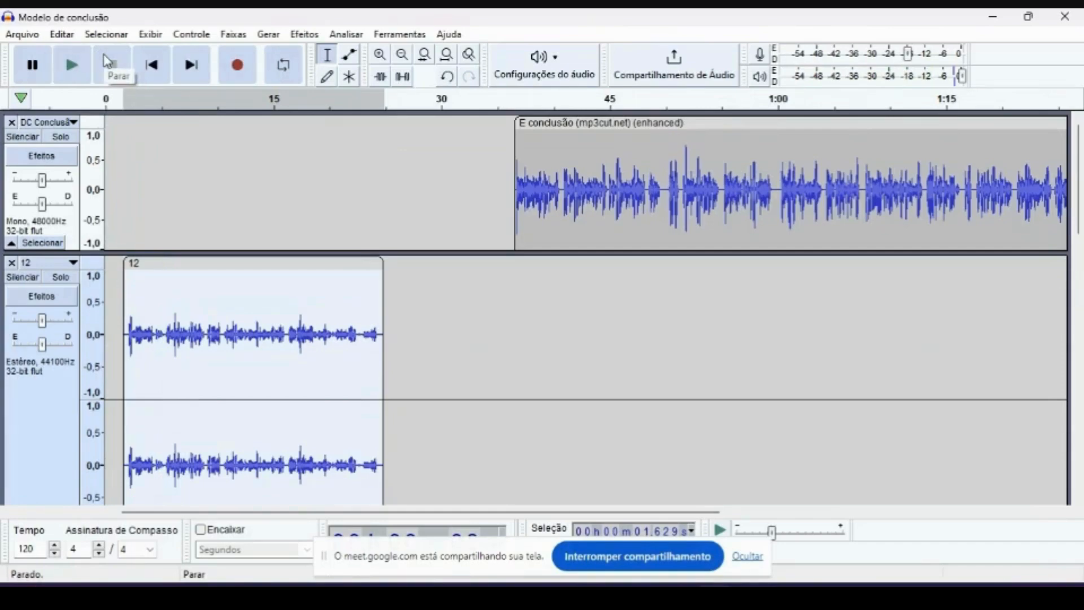
{"action": "scroll", "coordinate": [419, 268], "scroll_direction": "down", "scroll_amount": 5}
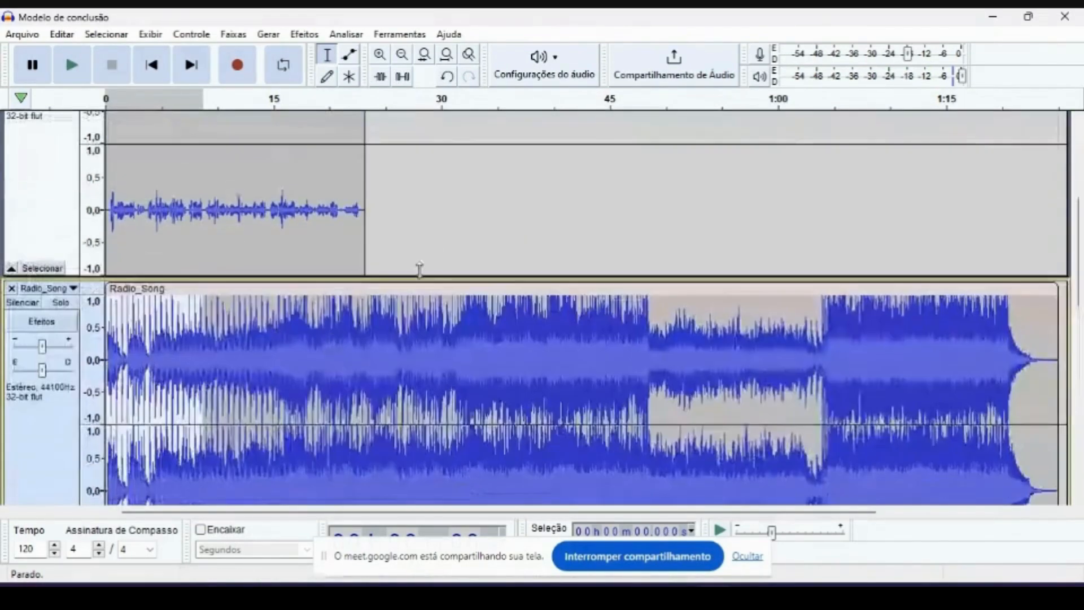
{"action": "scroll", "coordinate": [435, 255], "scroll_direction": "up", "scroll_amount": 5}
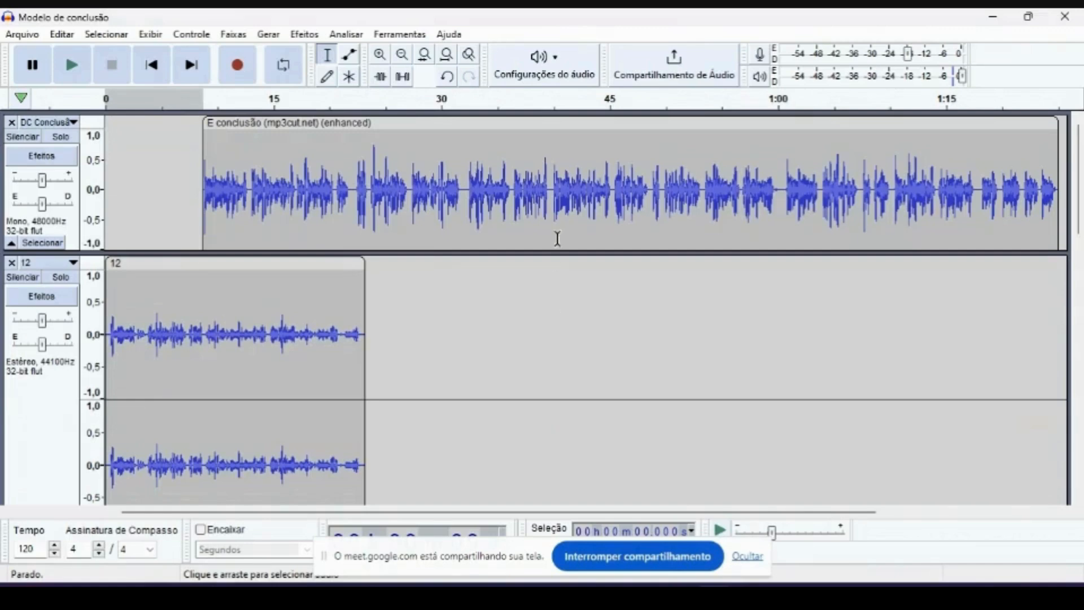
- Open the audio import dialog to view the soundtrack files in the Trilha sonora podcast - Copia folder
{"action": "left_click", "coordinate": [20, 34]}
{"action": "mouse_move", "coordinate": [83, 198]}
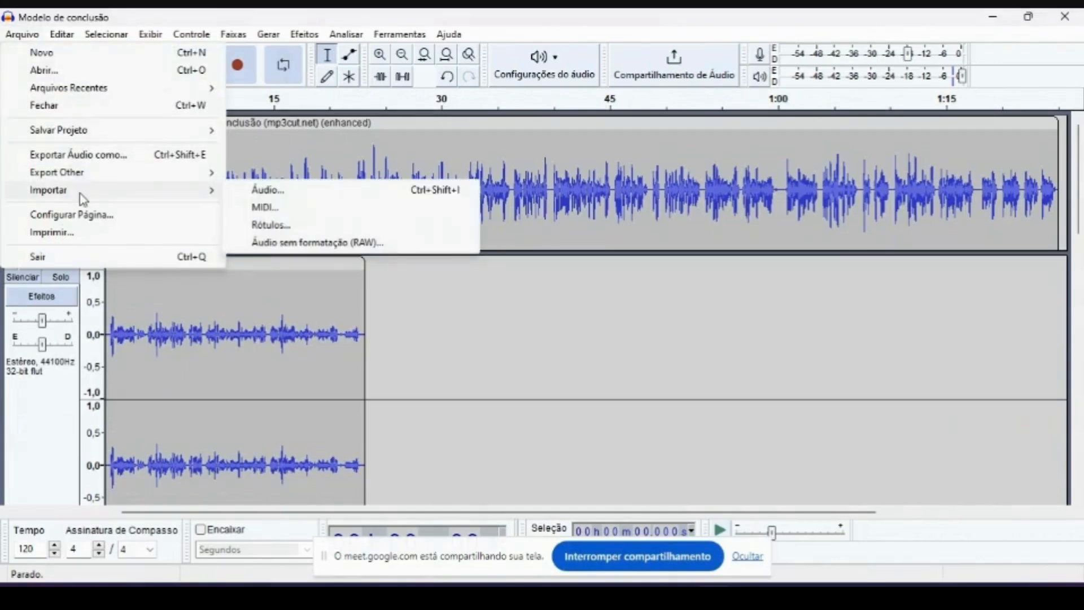
{"action": "left_click", "coordinate": [270, 190]}
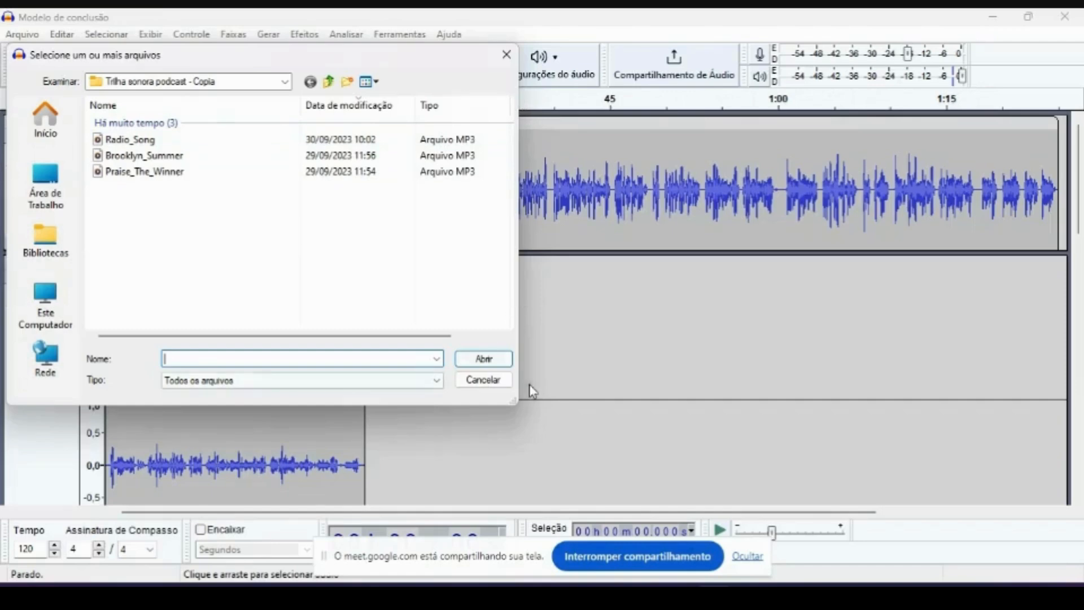
- Close the audio import dialog without importing and play short stretches near the beginning of the mix
{"action": "left_click", "coordinate": [505, 56]}
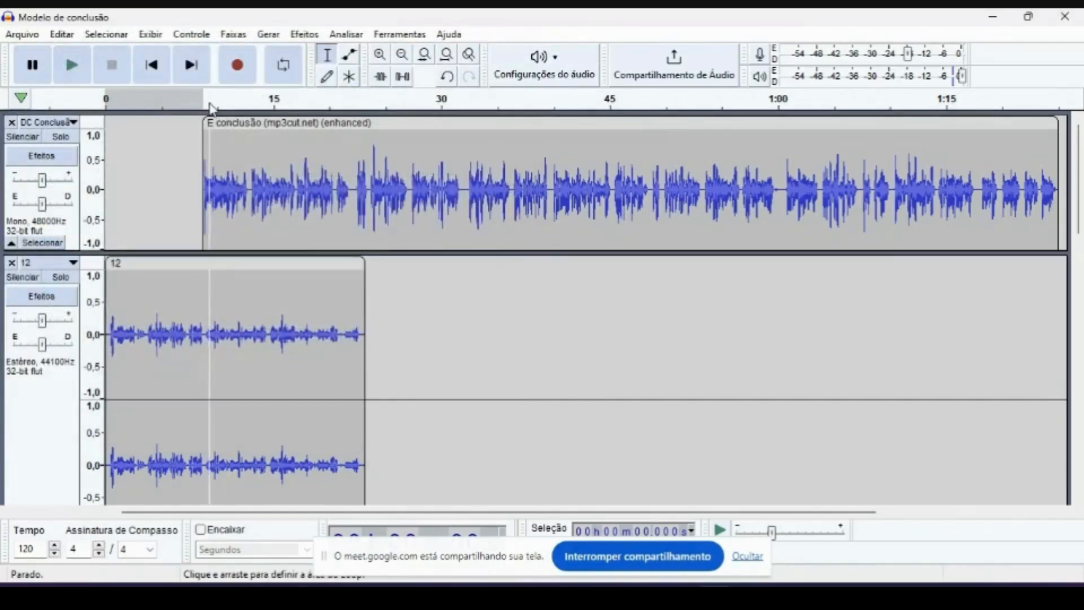
{"action": "left_click", "coordinate": [211, 105]}
{"action": "key", "text": "space"}
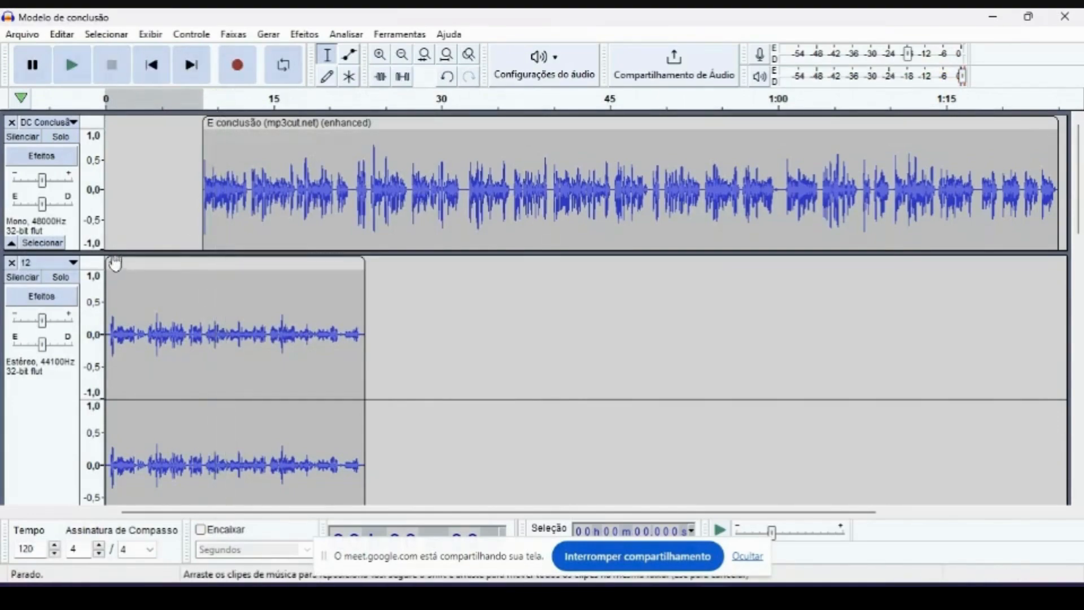
{"action": "left_click", "coordinate": [110, 102]}
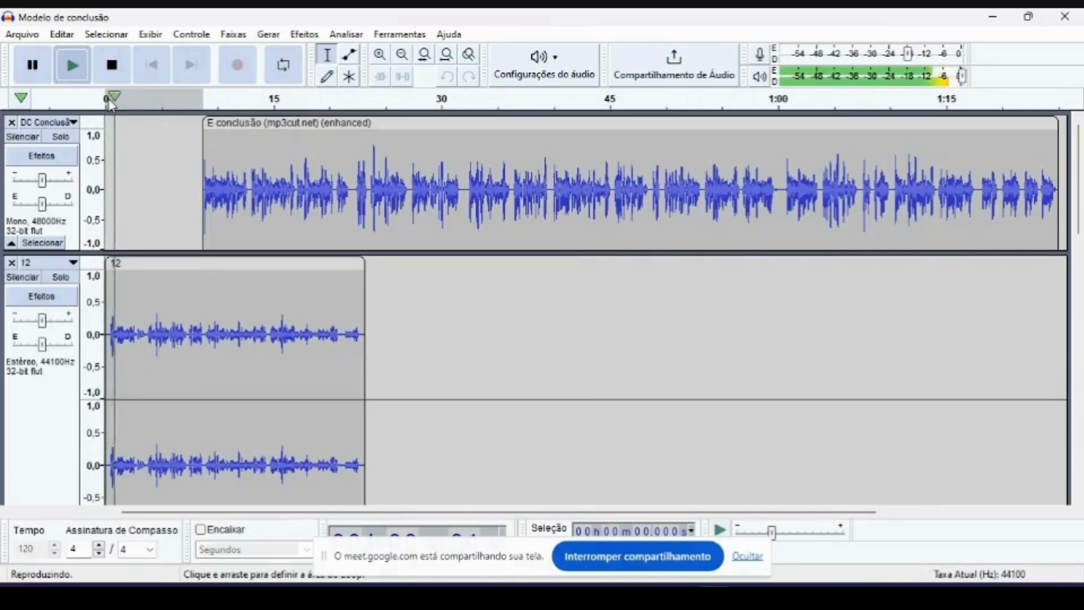
{"action": "left_click", "coordinate": [114, 73]}
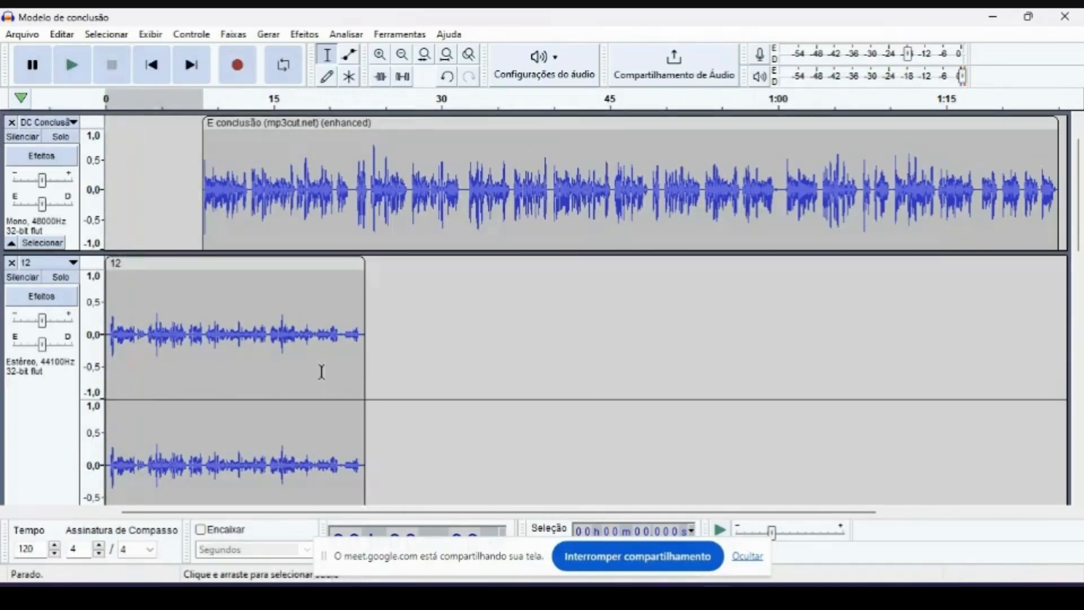
{"action": "scroll", "coordinate": [319, 370], "scroll_direction": "down", "scroll_amount": 5}
{"action": "scroll", "coordinate": [150, 241], "scroll_direction": "down", "scroll_amount": 1}
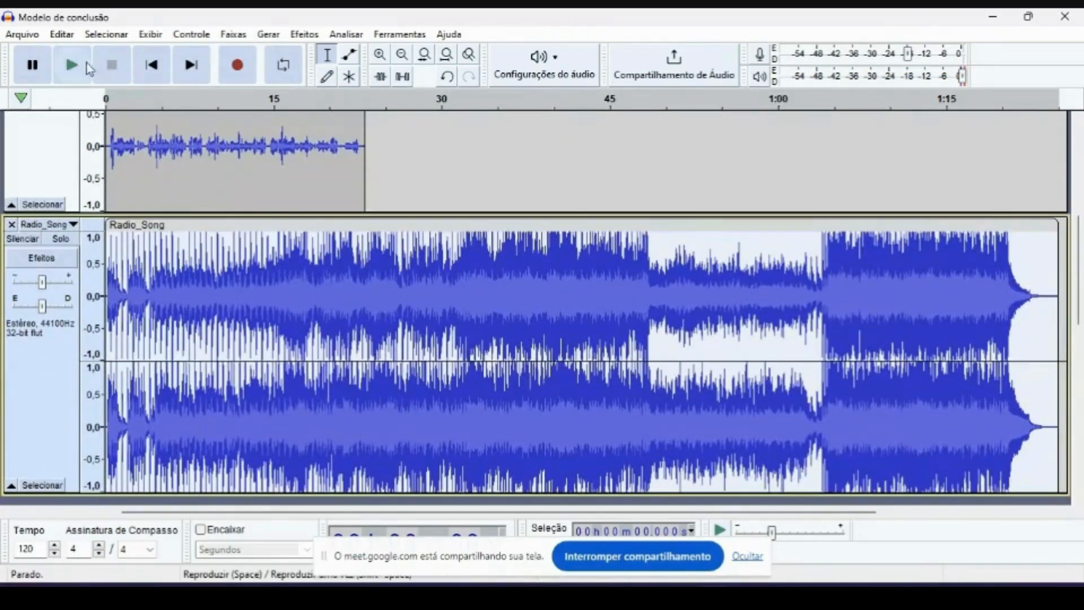
{"action": "left_click", "coordinate": [73, 66]}
{"action": "left_click", "coordinate": [73, 67]}
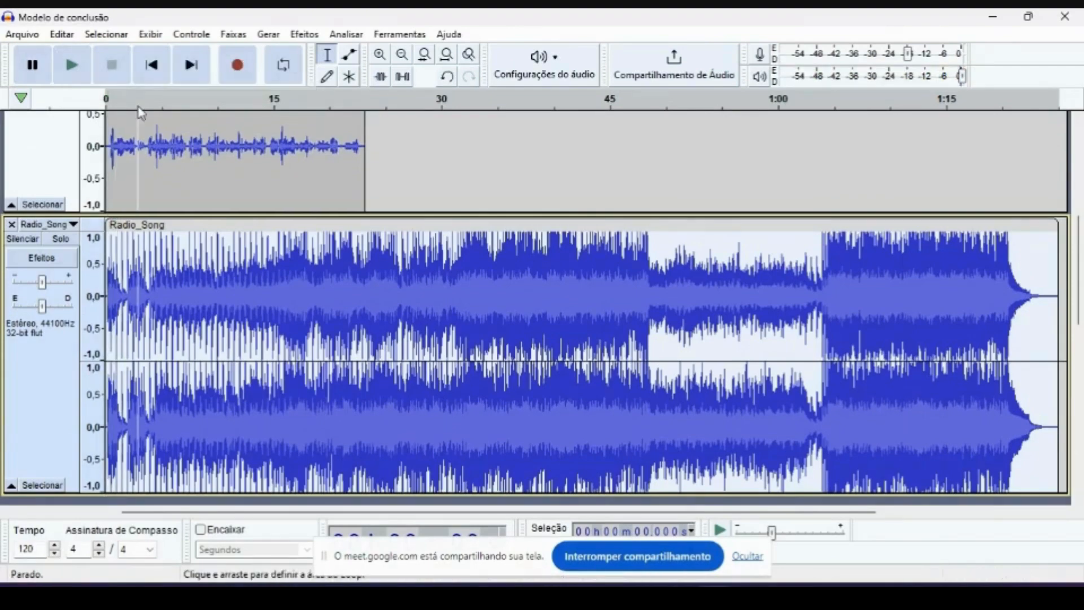
{"action": "scroll", "coordinate": [532, 222], "scroll_direction": "up", "scroll_amount": 10}
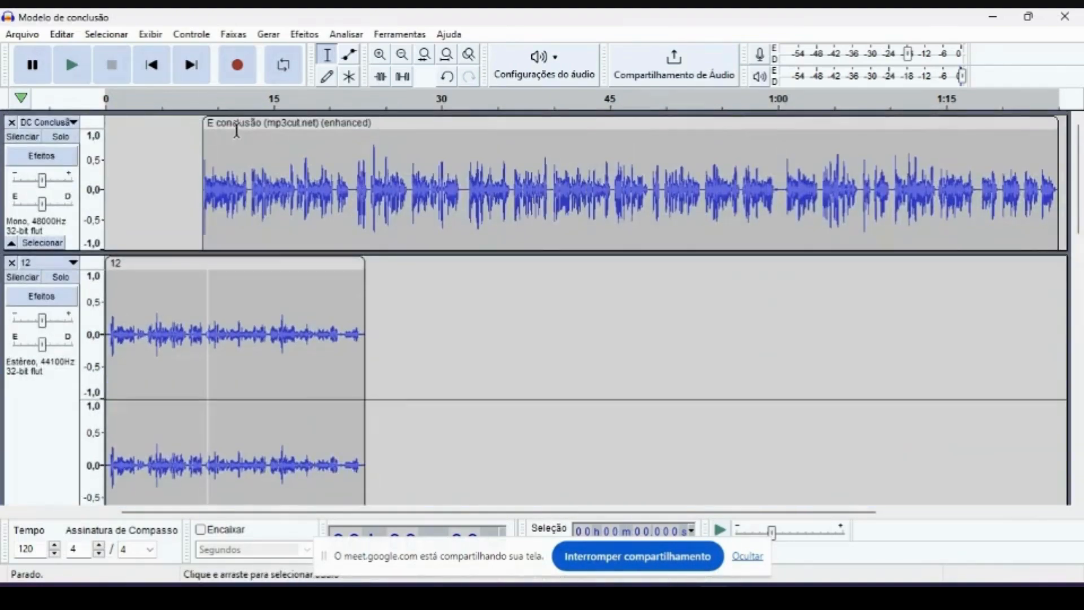
- Reposition the E conclusão voice clip along its track, ending with its start at about 36 seconds, clear of clip 12
{"action": "left_click_drag", "start_coordinate": [228, 123], "coordinate": [201, 125]}
{"action": "left_click_drag", "start_coordinate": [255, 149], "coordinate": [275, 151]}
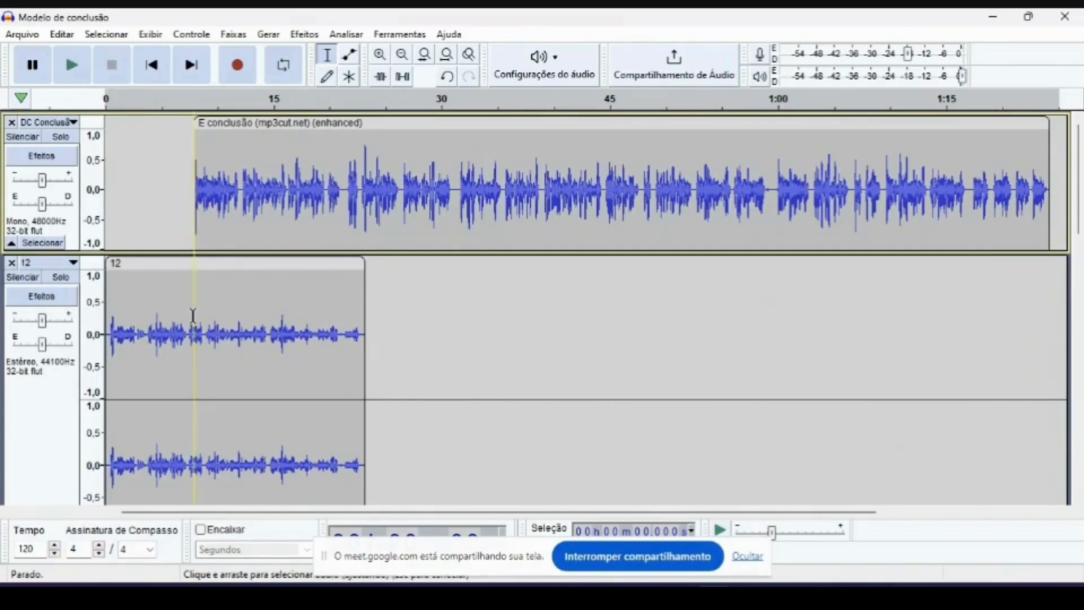
{"action": "left_click_drag", "start_coordinate": [319, 135], "coordinate": [370, 168]}
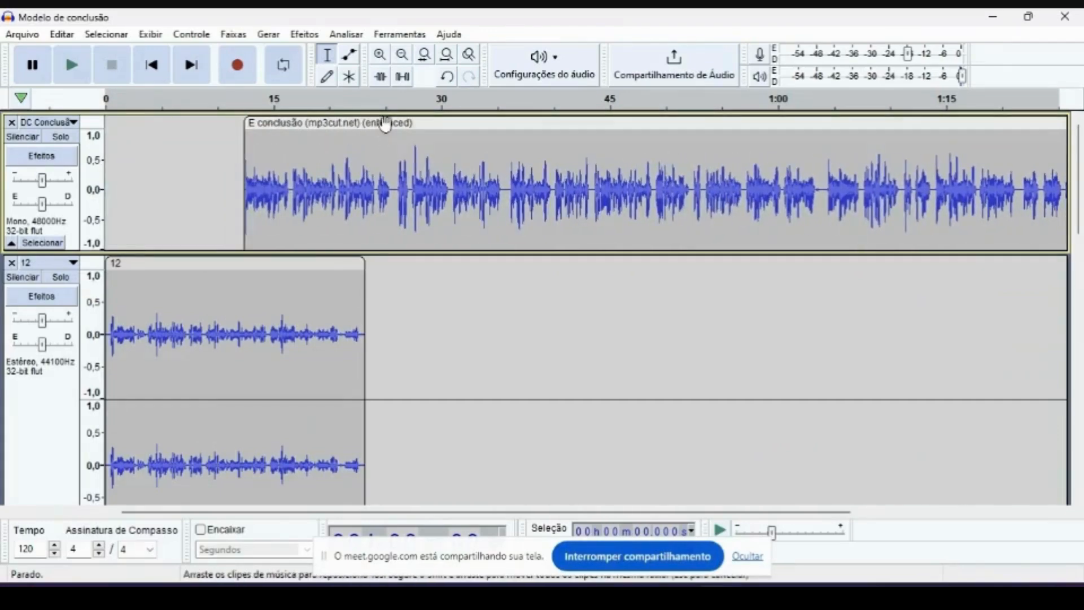
{"action": "left_click_drag", "start_coordinate": [339, 123], "coordinate": [611, 122]}
- Select clip 12 and shift it slightly along the timeline so it starts at about 1.6 seconds
{"action": "left_click", "coordinate": [236, 266]}
{"action": "scroll", "coordinate": [234, 266], "scroll_direction": "down", "scroll_amount": 3}
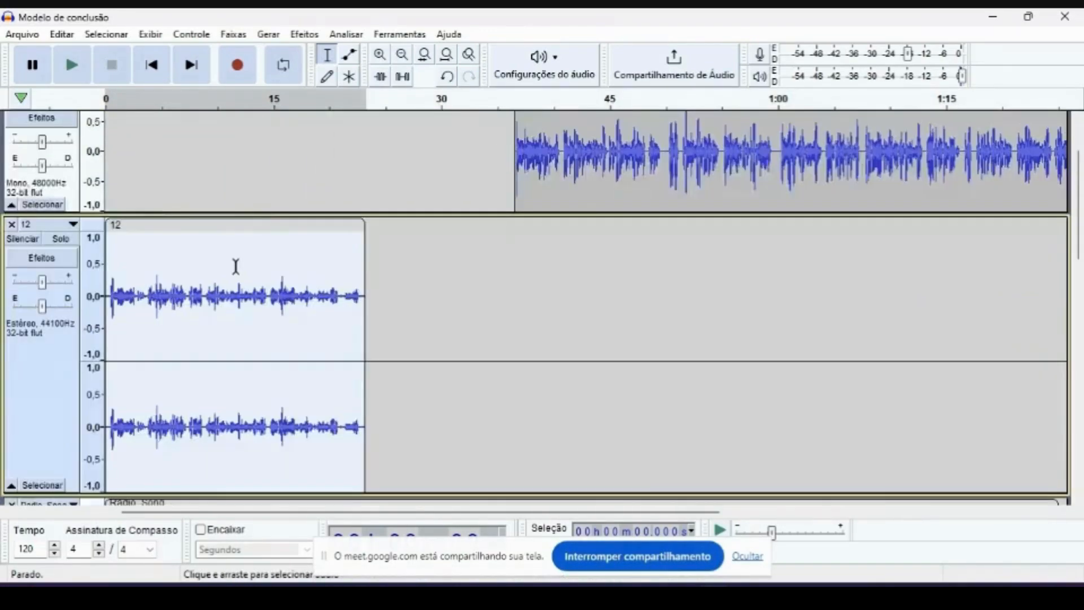
{"action": "scroll", "coordinate": [587, 169], "scroll_direction": "up", "scroll_amount": 3}
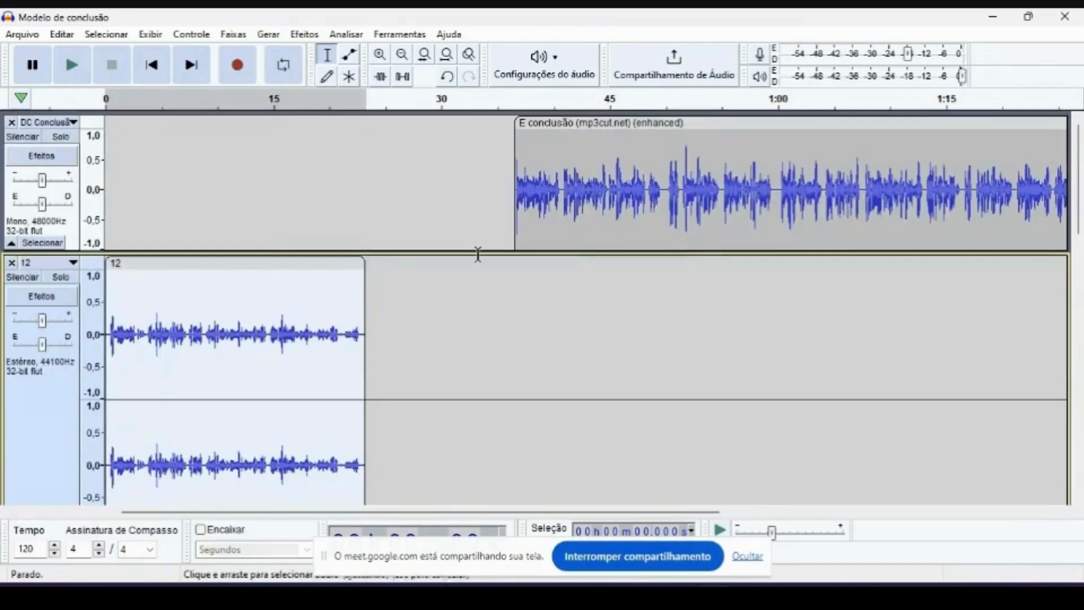
{"action": "left_click", "coordinate": [237, 262]}
{"action": "scroll", "coordinate": [244, 262], "scroll_direction": "down", "scroll_amount": 1}
{"action": "left_click", "coordinate": [253, 224]}
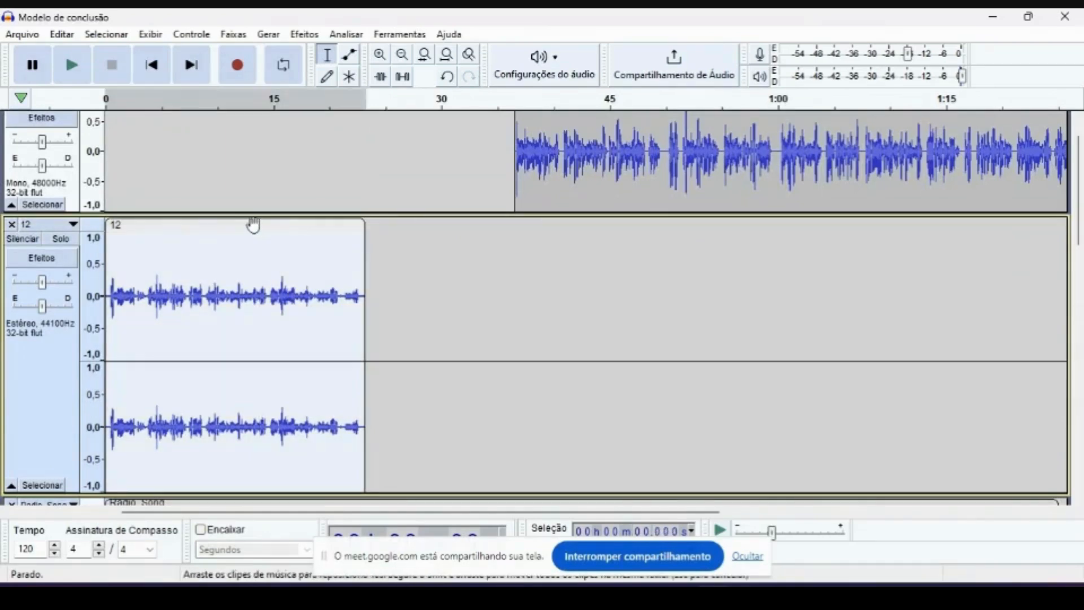
{"action": "scroll", "coordinate": [253, 224], "scroll_direction": "up", "scroll_amount": 1}
{"action": "left_click_drag", "start_coordinate": [261, 264], "coordinate": [283, 261]}
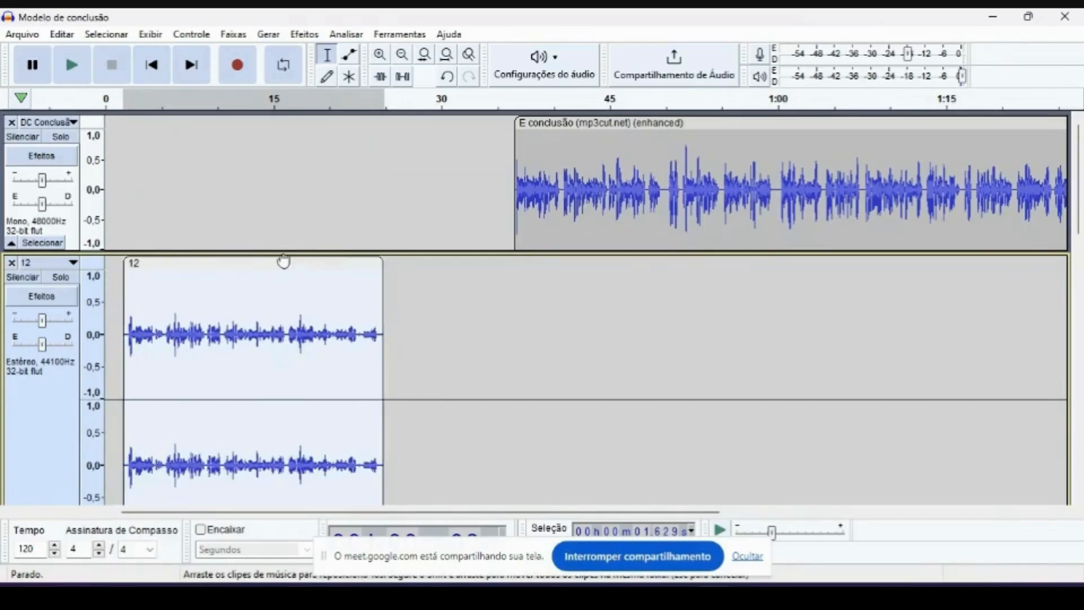
- Select Radio_Song from about 1.6 to 25 seconds, matching the extent of clip 12, and split it at both ends of the selection
{"action": "scroll", "coordinate": [287, 263], "scroll_direction": "down", "scroll_amount": 3}
{"action": "scroll", "coordinate": [288, 263], "scroll_direction": "up", "scroll_amount": 4}
{"action": "scroll", "coordinate": [287, 263], "scroll_direction": "down", "scroll_amount": 4}
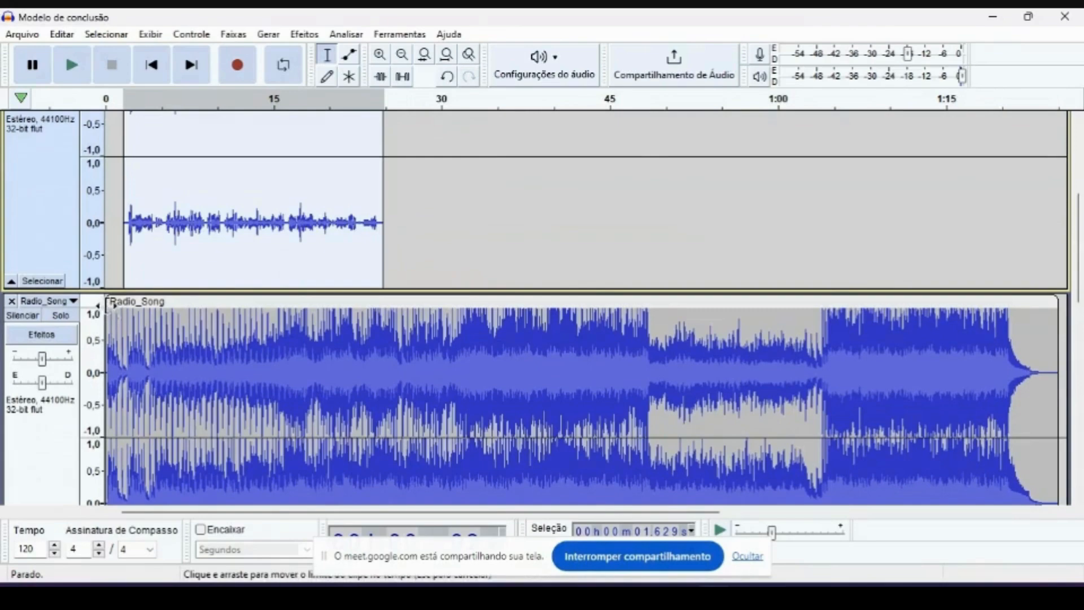
{"action": "scroll", "coordinate": [120, 305], "scroll_direction": "up", "scroll_amount": 4}
{"action": "scroll", "coordinate": [123, 204], "scroll_direction": "down", "scroll_amount": 4}
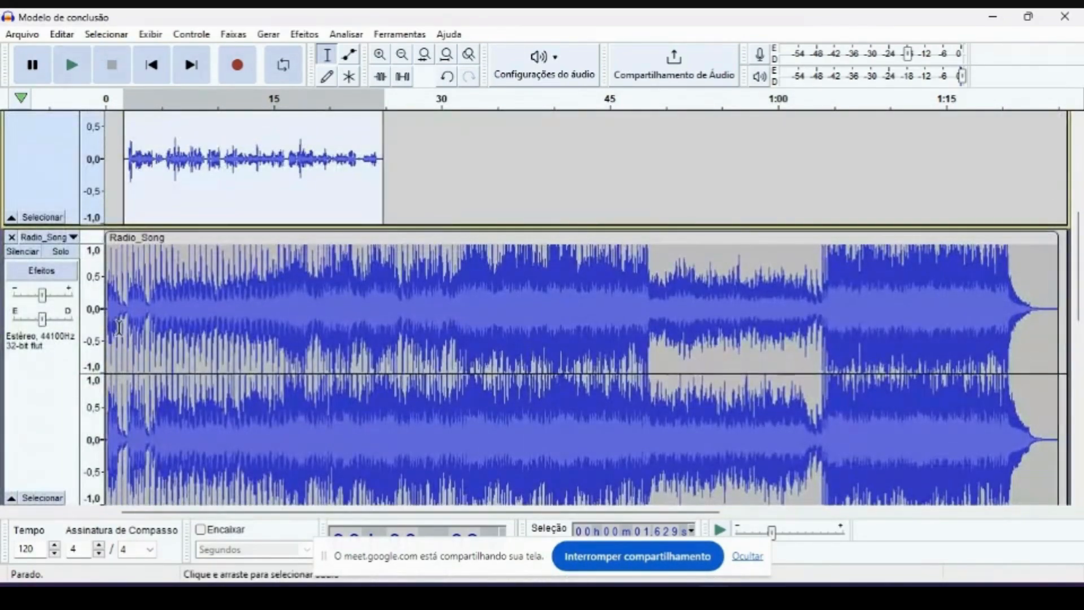
{"action": "left_click", "coordinate": [417, 313]}
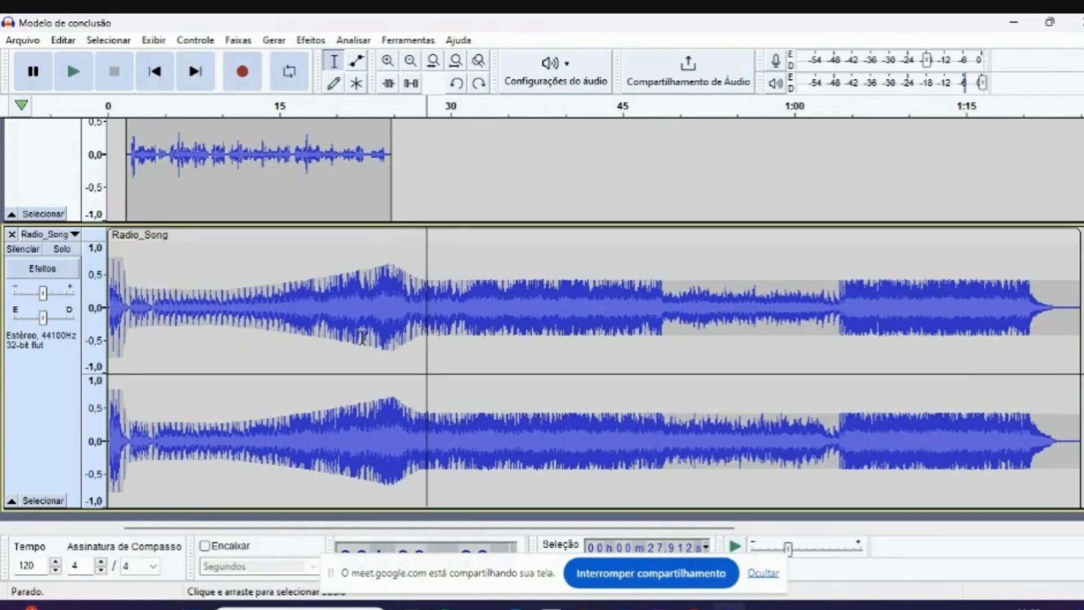
{"action": "left_click_drag", "start_coordinate": [395, 374], "coordinate": [491, 361]}
{"action": "left_click_drag", "start_coordinate": [368, 313], "coordinate": [512, 308]}
{"action": "left_click_drag", "start_coordinate": [126, 282], "coordinate": [392, 287]}
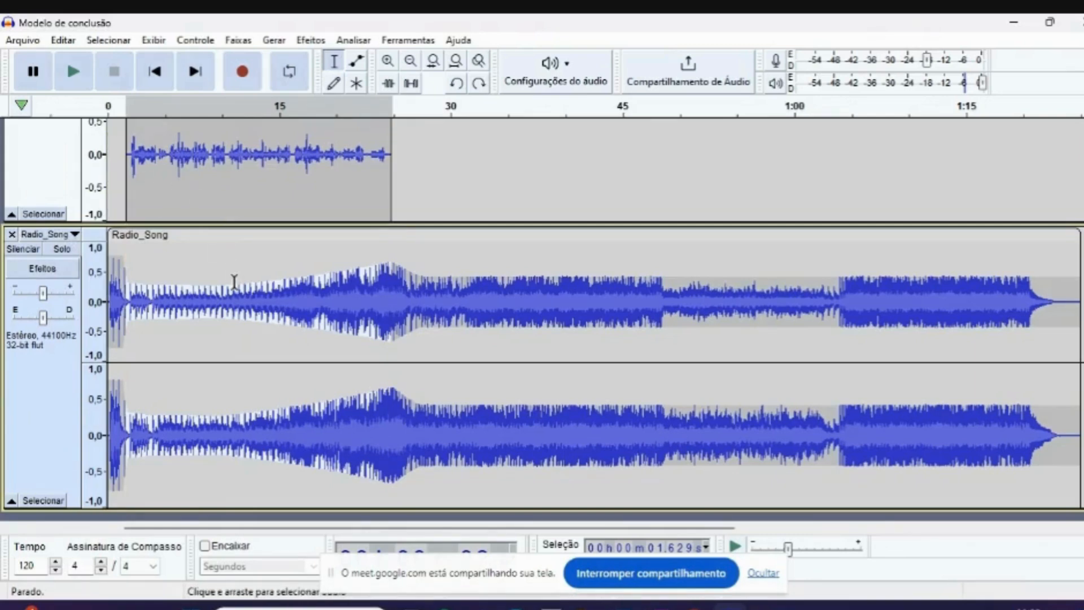
{"action": "right_click", "coordinate": [234, 281]}
{"action": "left_click", "coordinate": [272, 354]}
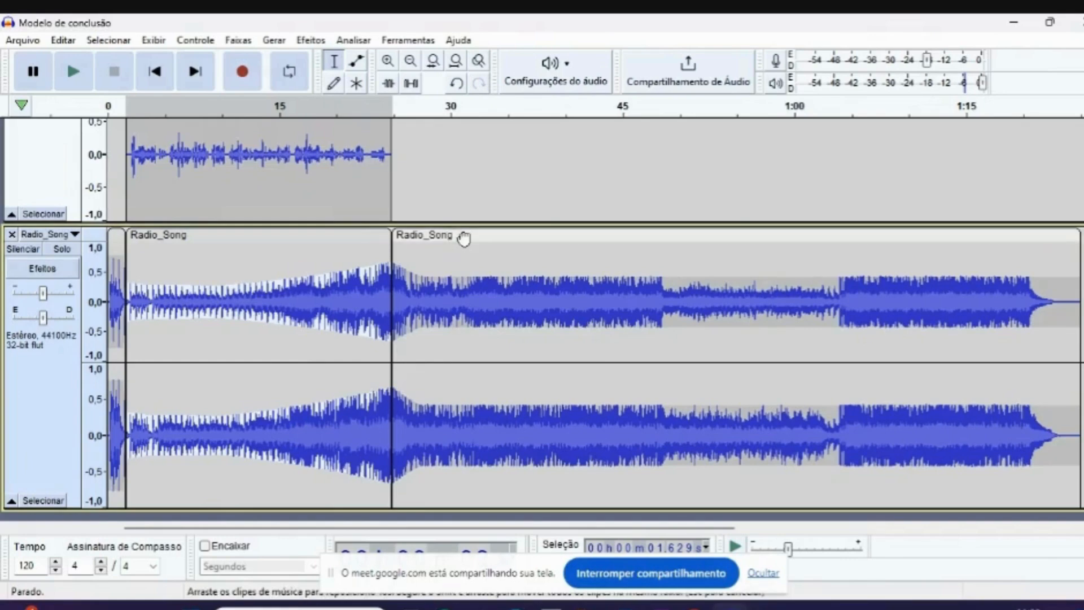
- Pull the Radio_Song pieces apart, with the middle one starting at about 3 seconds and the last one at about 37 seconds
{"action": "mouse_move", "coordinate": [464, 235]}
{"action": "left_mouse_down"}
{"action": "mouse_move", "coordinate": [510, 235]}
{"action": "mouse_move", "coordinate": [481, 231]}
{"action": "left_mouse_up"}
{"action": "left_click_drag", "start_coordinate": [195, 233], "coordinate": [353, 226]}
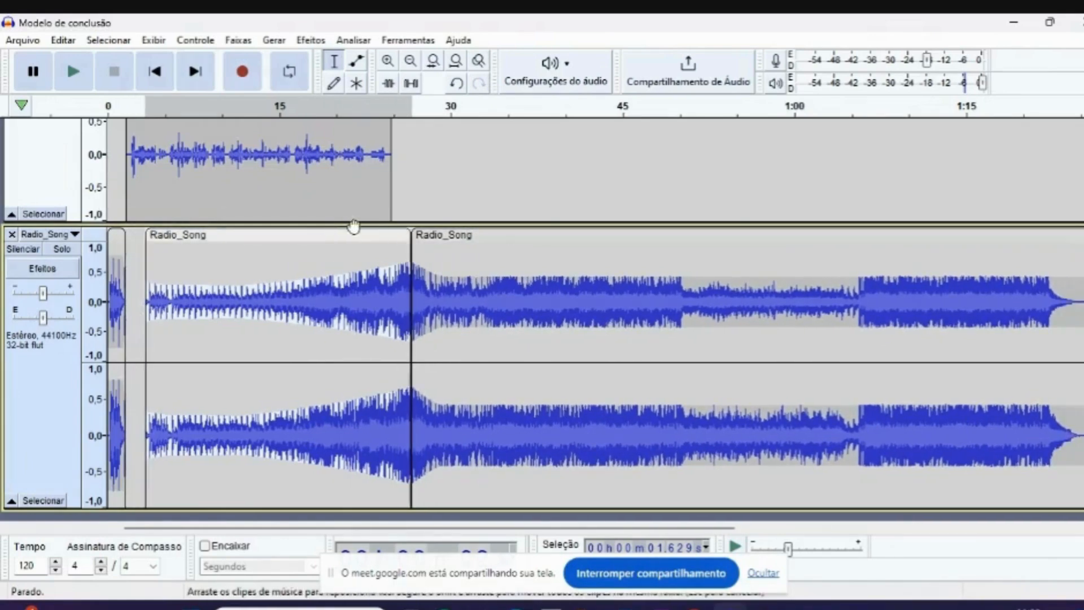
{"action": "left_click_drag", "start_coordinate": [461, 235], "coordinate": [583, 236]}
{"action": "scroll", "coordinate": [479, 252], "scroll_direction": "up", "scroll_amount": 3}
{"action": "scroll", "coordinate": [372, 440], "scroll_direction": "down", "scroll_amount": 3}
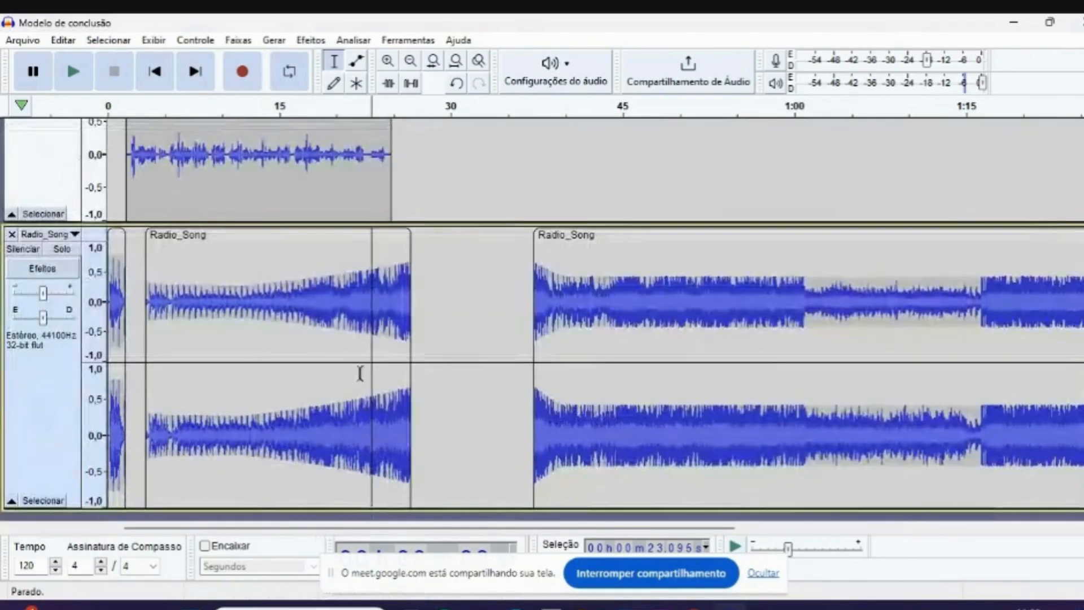
- Remove the middle Radio_Song piece and move the last piece to start at about 25 seconds, where clip 12 ends
{"action": "right_click", "coordinate": [337, 248]}
{"action": "left_click", "coordinate": [378, 252]}
{"action": "left_click_drag", "start_coordinate": [598, 237], "coordinate": [460, 250]}
{"action": "left_click", "coordinate": [139, 375]}
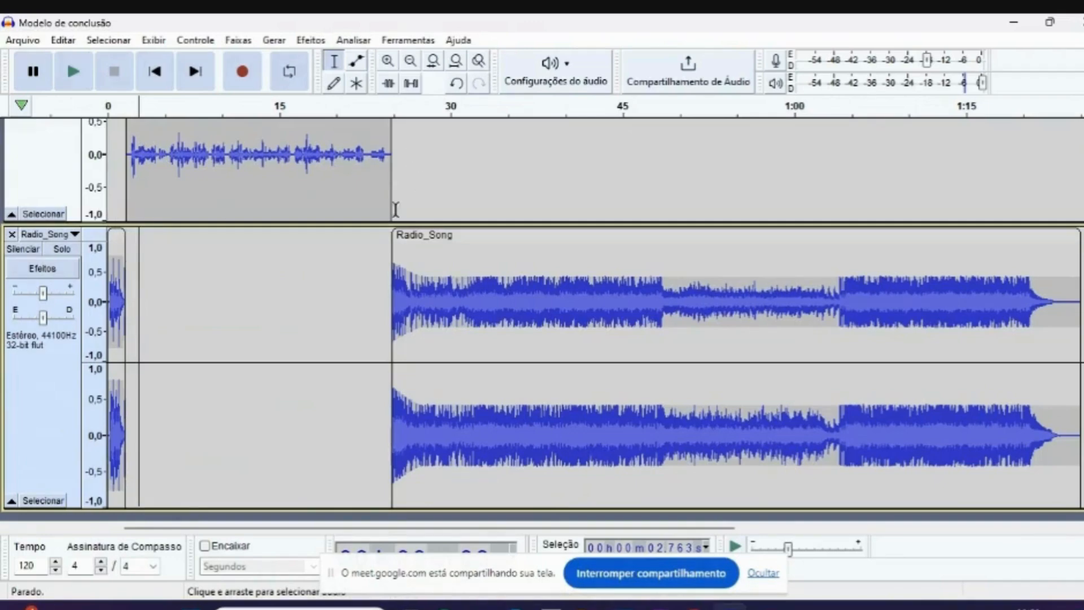
- Play the mix from the start and again from about 24 seconds to check the transitions between music and voice
{"action": "scroll", "coordinate": [354, 241], "scroll_direction": "up", "scroll_amount": 3}
{"action": "scroll", "coordinate": [354, 249], "scroll_direction": "down", "scroll_amount": 4}
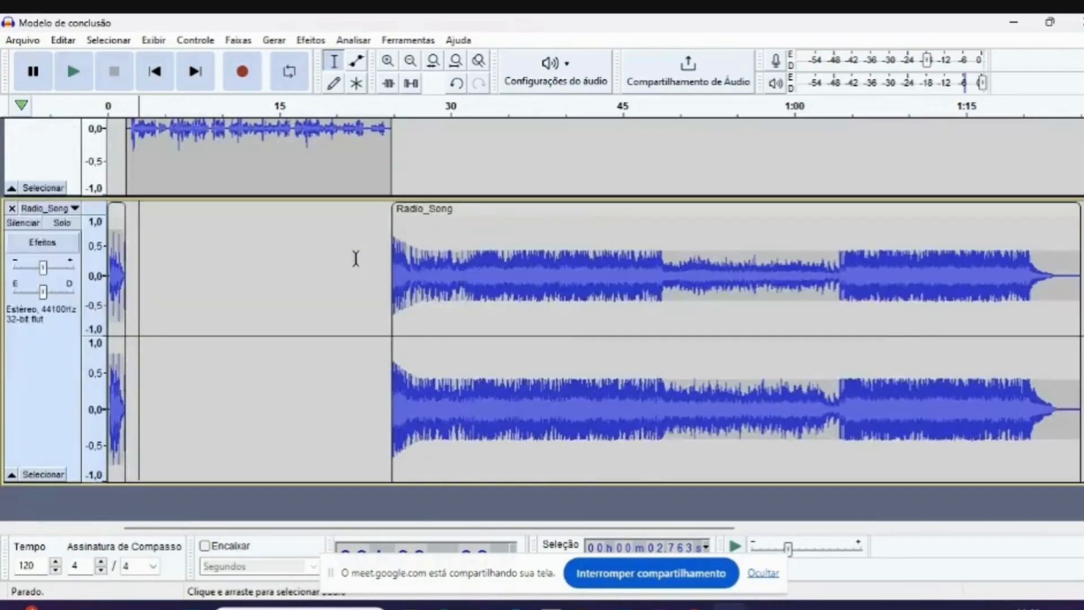
{"action": "scroll", "coordinate": [356, 257], "scroll_direction": "up", "scroll_amount": 6}
{"action": "scroll", "coordinate": [214, 325], "scroll_direction": "down", "scroll_amount": 5}
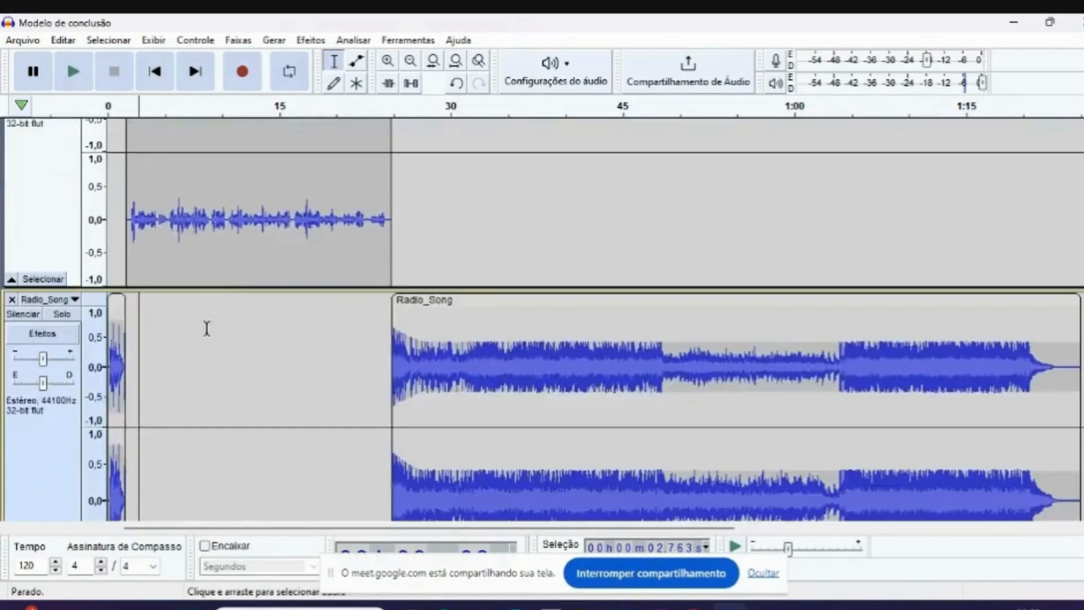
{"action": "scroll", "coordinate": [237, 289], "scroll_direction": "up", "scroll_amount": 3}
{"action": "scroll", "coordinate": [236, 290], "scroll_direction": "up", "scroll_amount": 2}
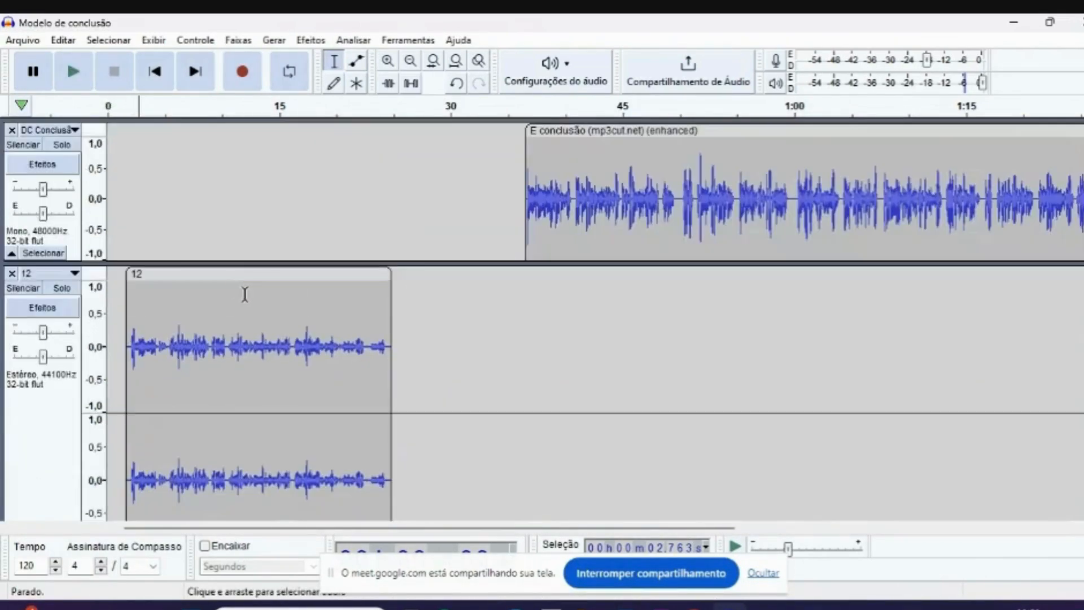
{"action": "left_click", "coordinate": [113, 111]}
{"action": "scroll", "coordinate": [273, 211], "scroll_direction": "down", "scroll_amount": 2}
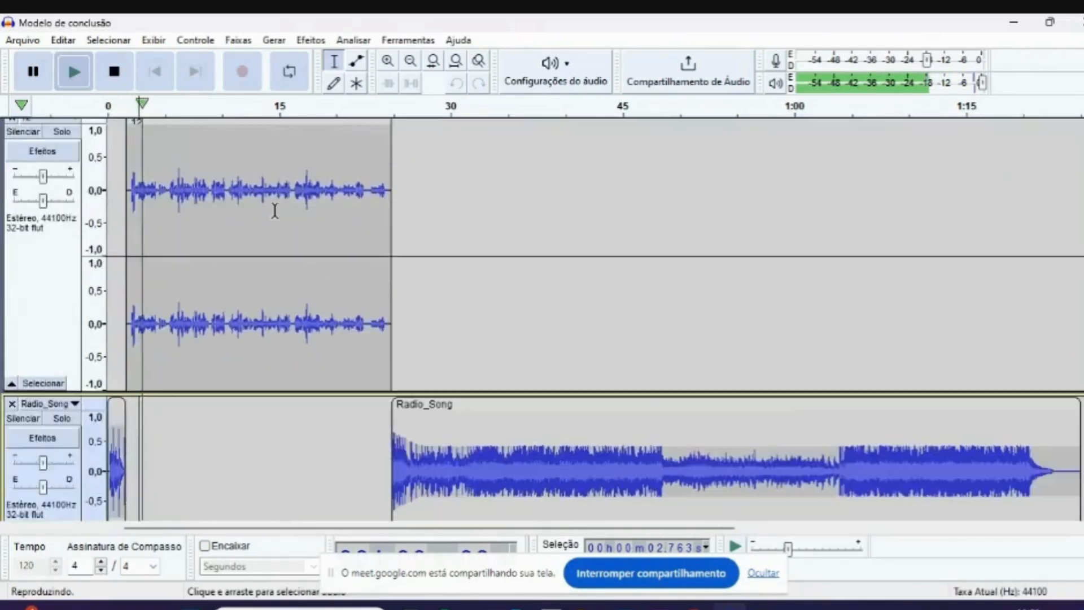
{"action": "scroll", "coordinate": [328, 198], "scroll_direction": "up", "scroll_amount": 2}
{"action": "left_click", "coordinate": [378, 110]}
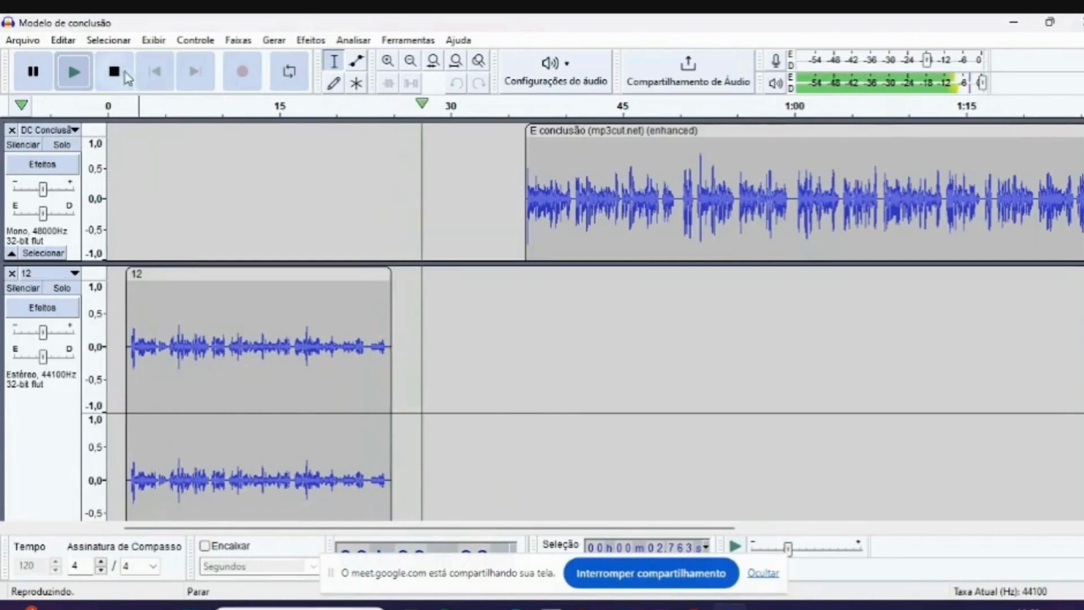
{"action": "key", "text": "space"}
- Move the E conclusão clip to start at about 13 seconds, overlapping clip 12, and play the overlap from just before it
{"action": "scroll", "coordinate": [554, 348], "scroll_direction": "down", "scroll_amount": 3}
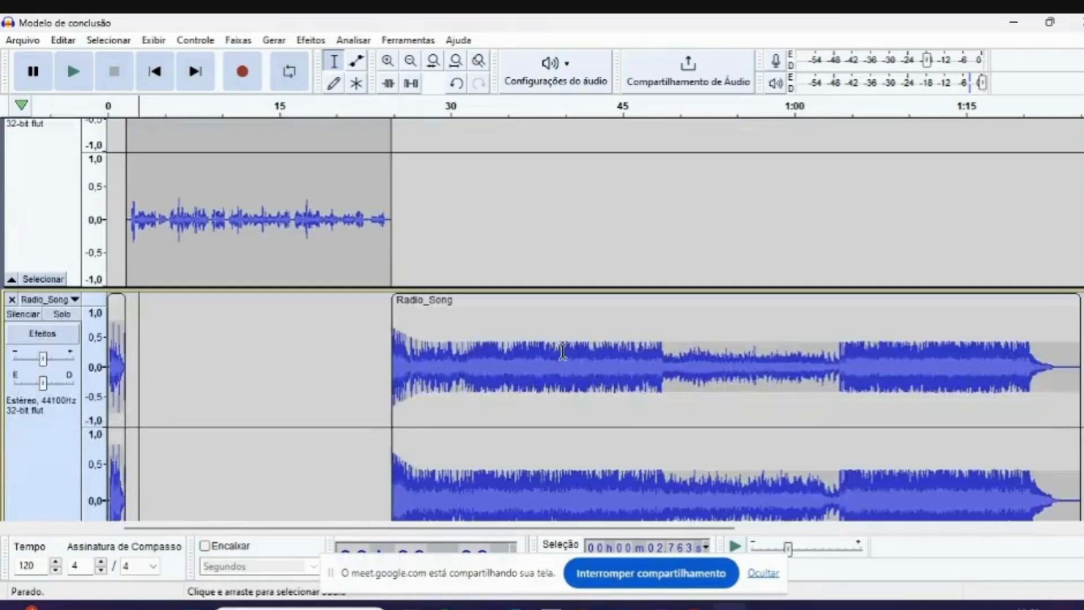
{"action": "scroll", "coordinate": [466, 412], "scroll_direction": "up", "scroll_amount": 1}
{"action": "scroll", "coordinate": [467, 413], "scroll_direction": "up", "scroll_amount": 2}
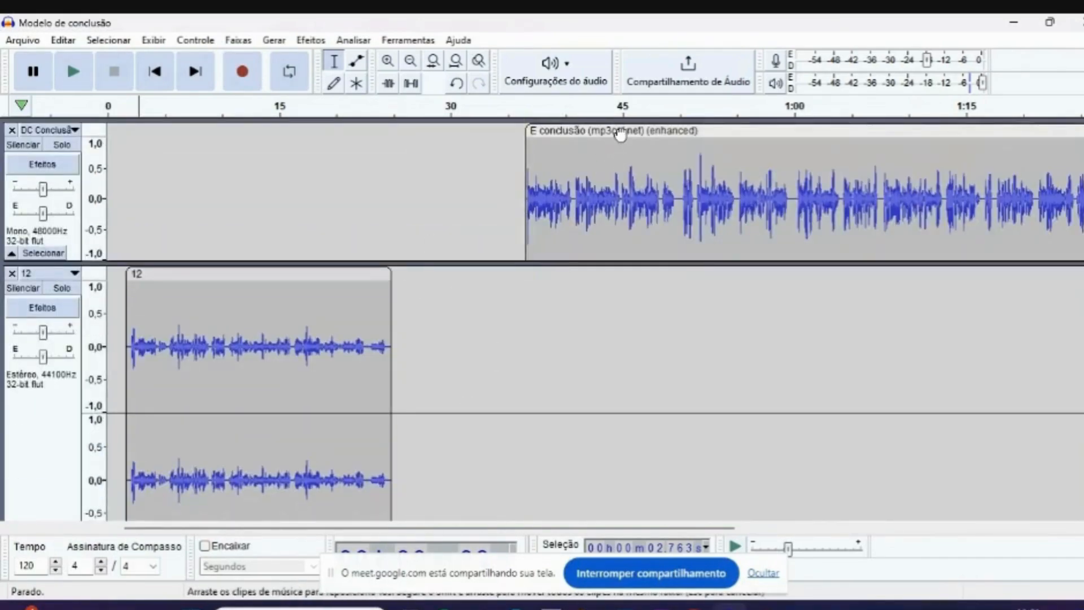
{"action": "left_click_drag", "start_coordinate": [619, 130], "coordinate": [532, 150]}
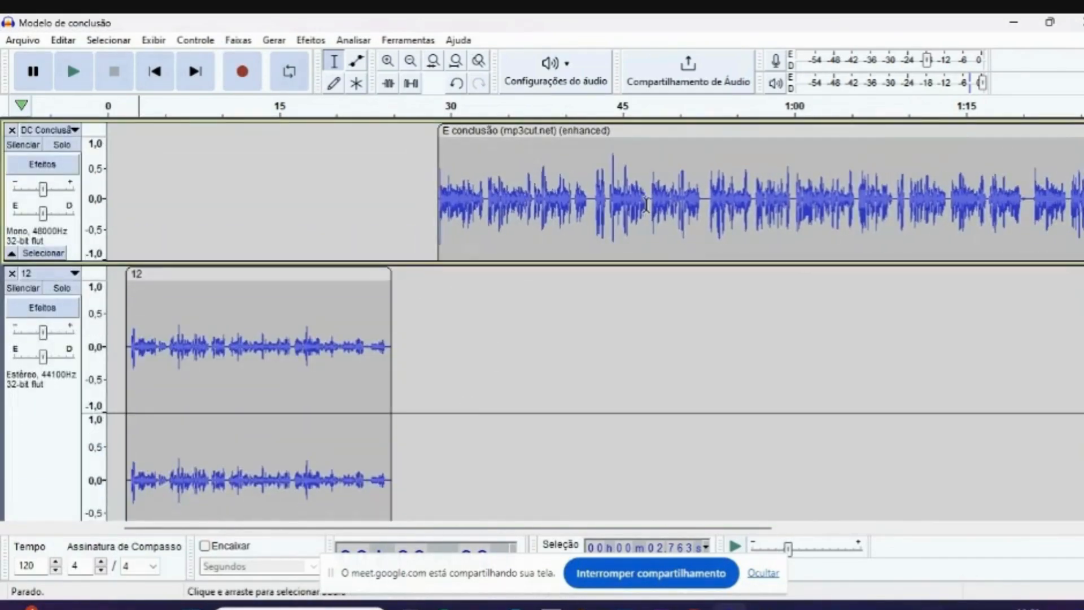
{"action": "scroll", "coordinate": [565, 215], "scroll_direction": "down", "scroll_amount": 3}
{"action": "scroll", "coordinate": [565, 215], "scroll_direction": "up", "scroll_amount": 1}
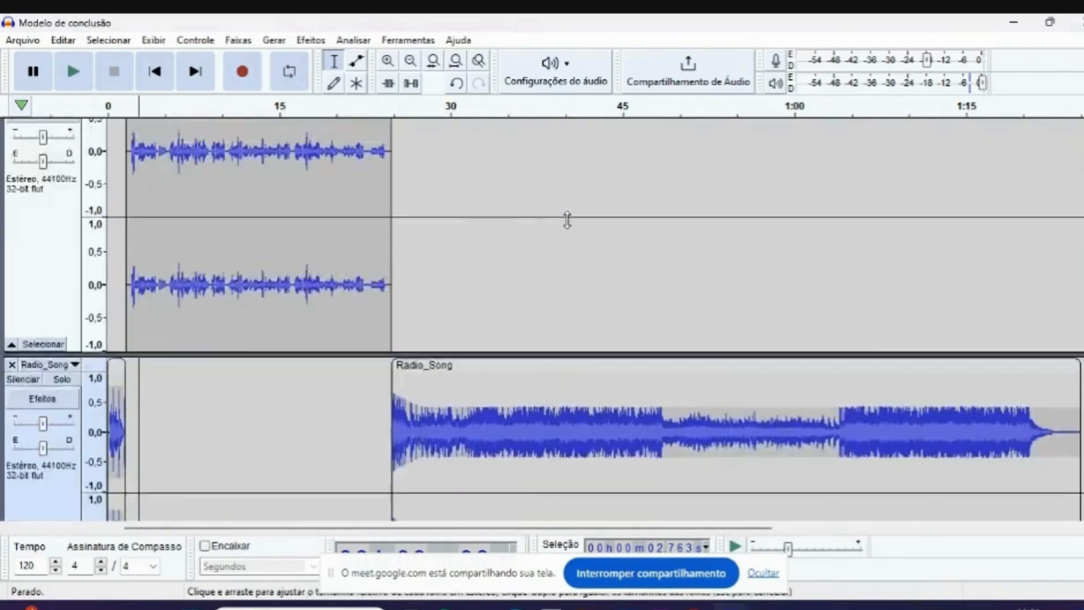
{"action": "scroll", "coordinate": [564, 214], "scroll_direction": "up", "scroll_amount": 2}
{"action": "left_click_drag", "start_coordinate": [506, 133], "coordinate": [372, 202]}
{"action": "left_click", "coordinate": [252, 106]}
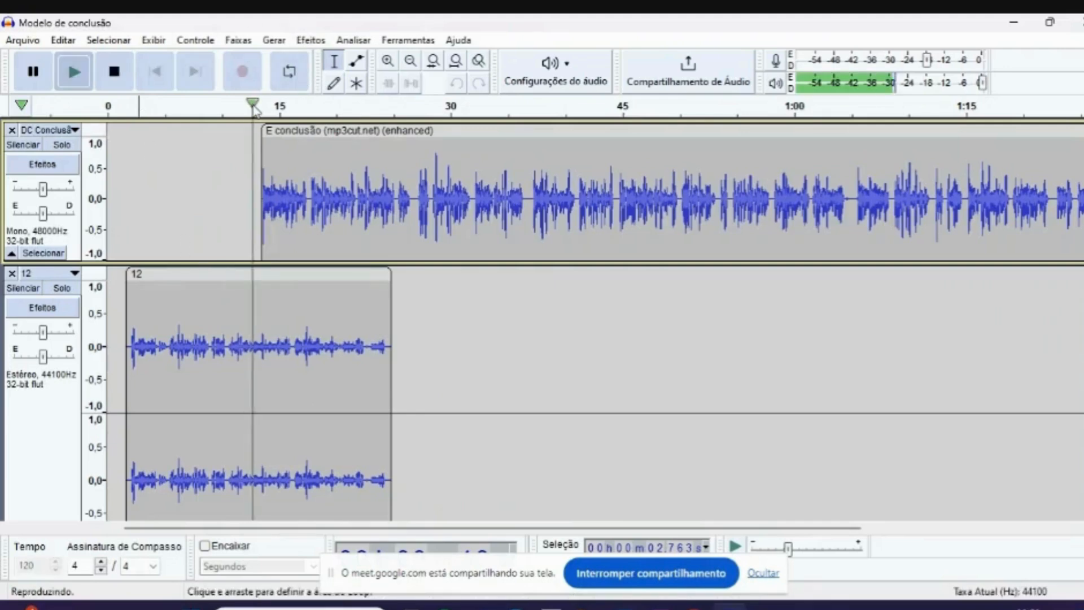
{"action": "left_click", "coordinate": [253, 107]}
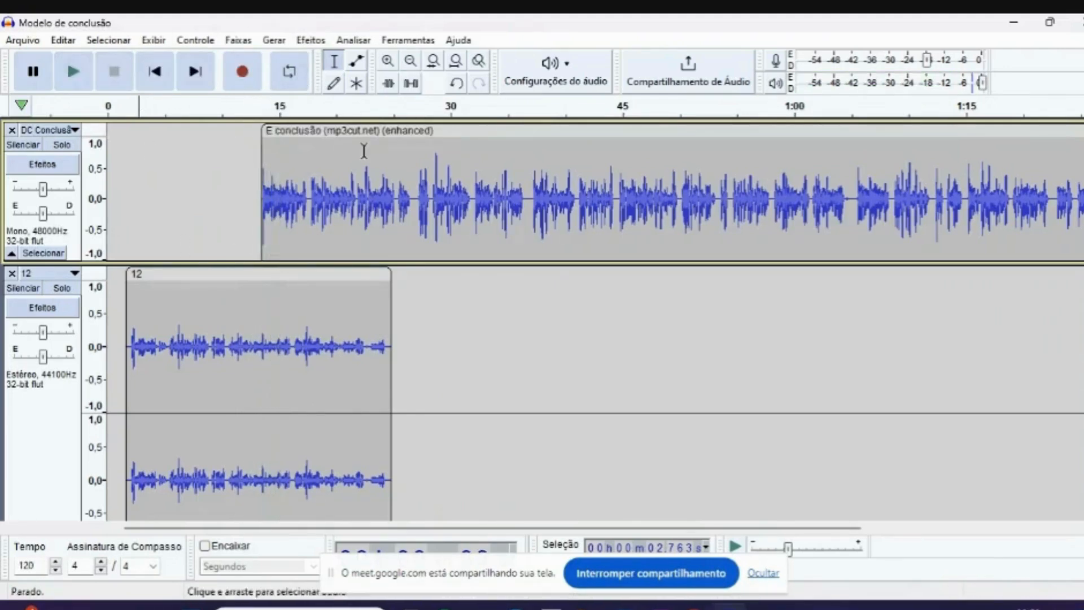
- Move the E conclusão clip to start at about 27 seconds, just after clip 12 ends
{"action": "left_click", "coordinate": [583, 126]}
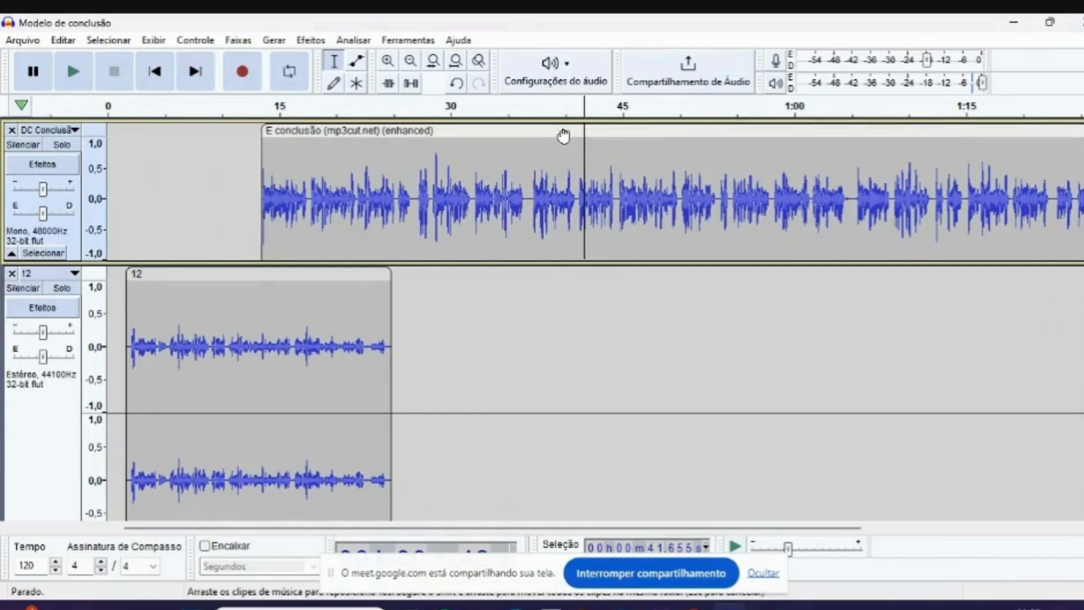
{"action": "left_click_drag", "start_coordinate": [564, 134], "coordinate": [723, 147]}
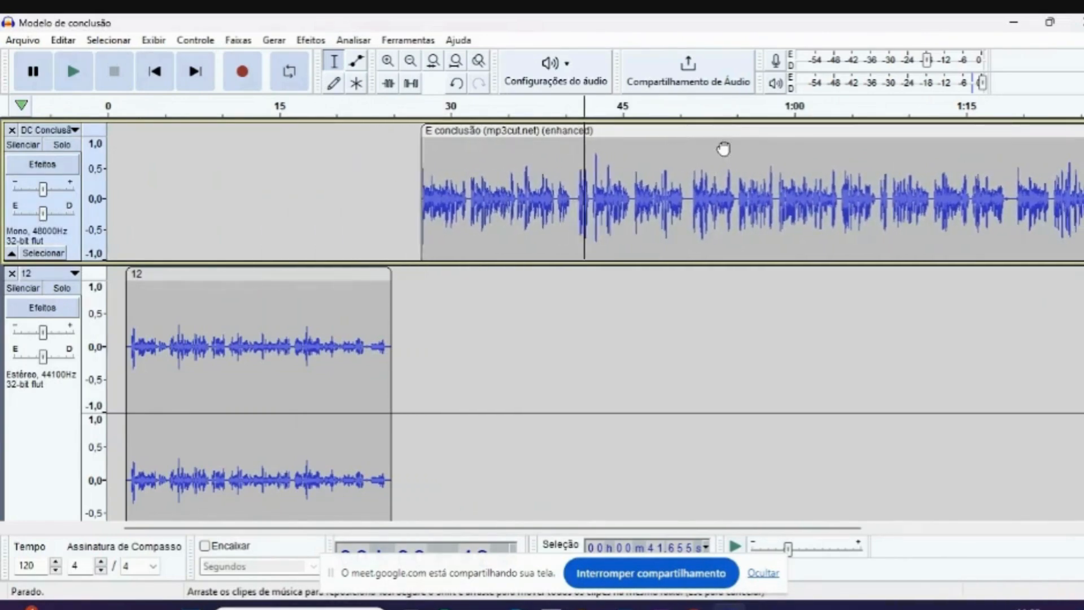
{"action": "scroll", "coordinate": [448, 198], "scroll_direction": "down", "scroll_amount": 4}
{"action": "scroll", "coordinate": [410, 440], "scroll_direction": "up", "scroll_amount": 4}
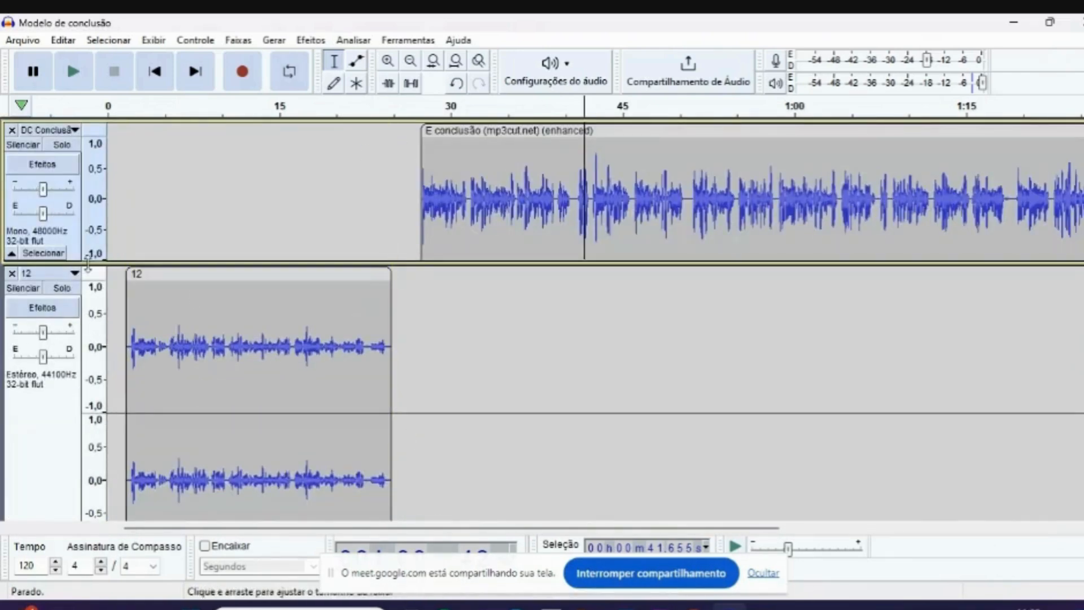
- Reorder the tracks so that 12 comes first, Radio_Song second and DC Conclusão last
{"action": "left_click", "coordinate": [72, 276]}
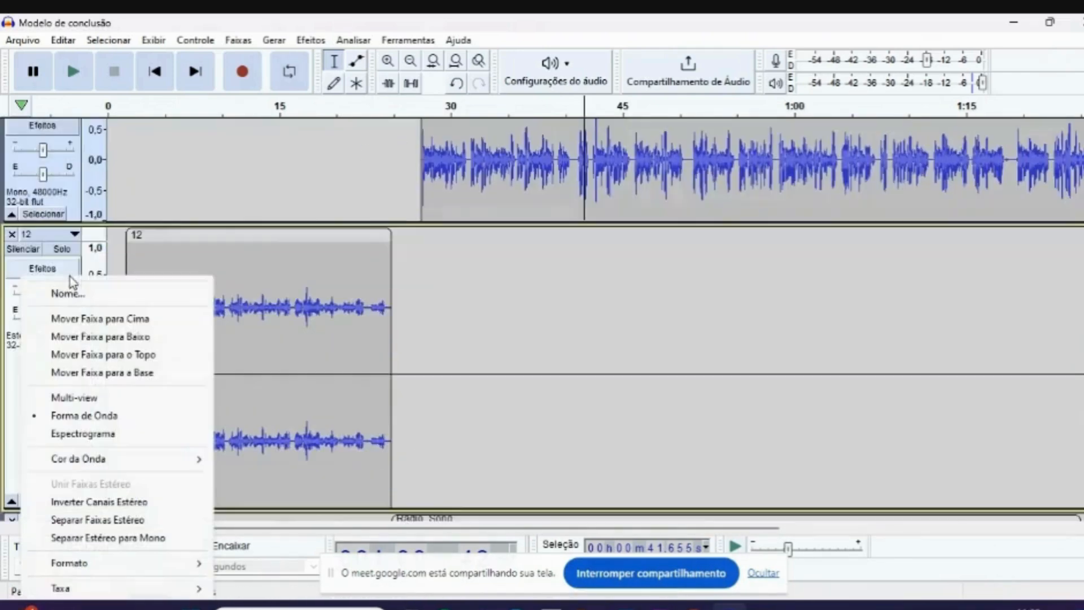
{"action": "left_click", "coordinate": [81, 320]}
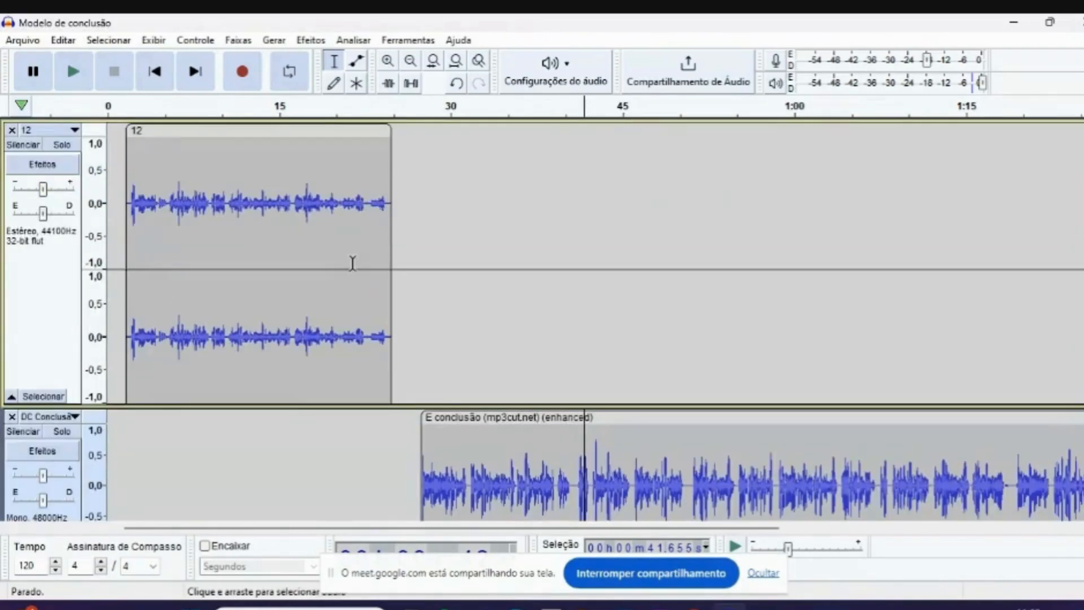
{"action": "scroll", "coordinate": [352, 263], "scroll_direction": "down", "scroll_amount": 5}
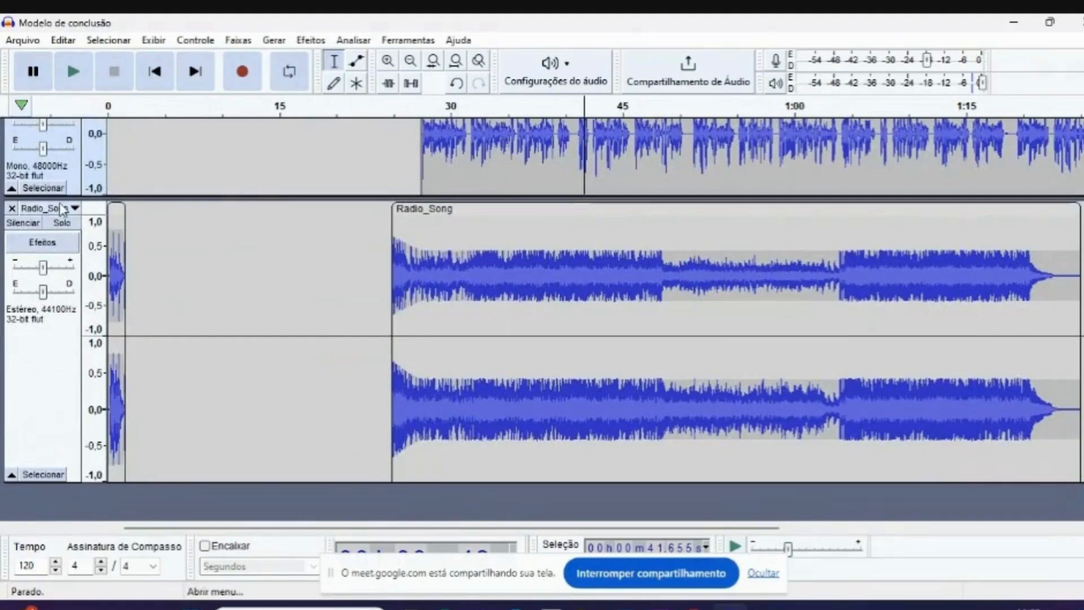
{"action": "left_click", "coordinate": [64, 208]}
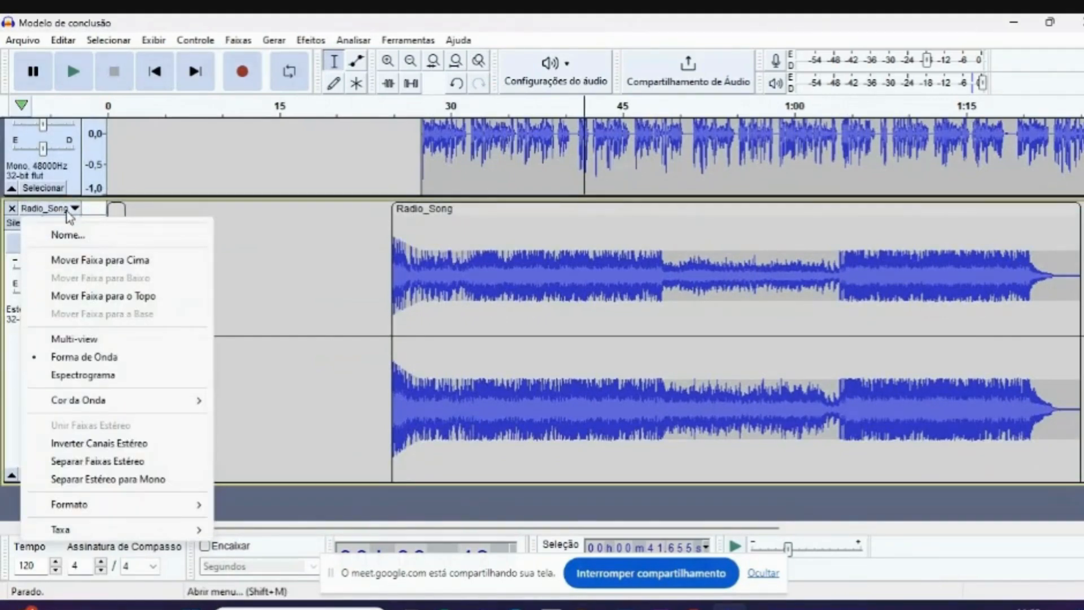
{"action": "left_click", "coordinate": [69, 215]}
{"action": "left_click", "coordinate": [68, 215]}
{"action": "left_click", "coordinate": [89, 260]}
- Examine the three reordered tracks and compare where the Radio_Song and E conclusão clips end
{"action": "scroll", "coordinate": [123, 278], "scroll_direction": "up", "scroll_amount": 7}
{"action": "scroll", "coordinate": [124, 278], "scroll_direction": "down", "scroll_amount": 7}
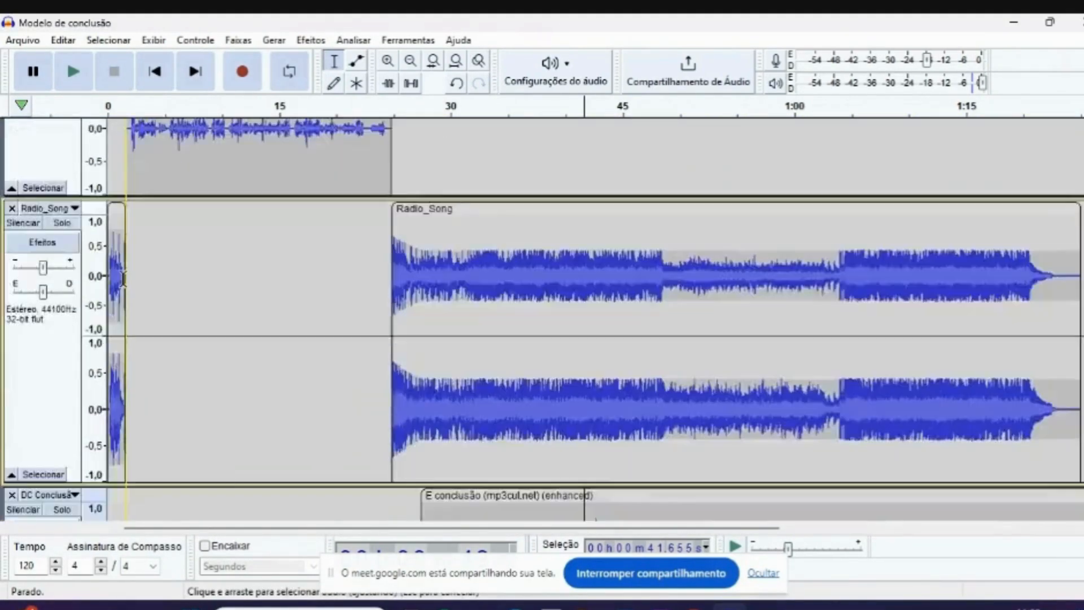
{"action": "scroll", "coordinate": [480, 283], "scroll_direction": "up", "scroll_amount": 3}
{"action": "scroll", "coordinate": [481, 283], "scroll_direction": "up", "scroll_amount": 3}
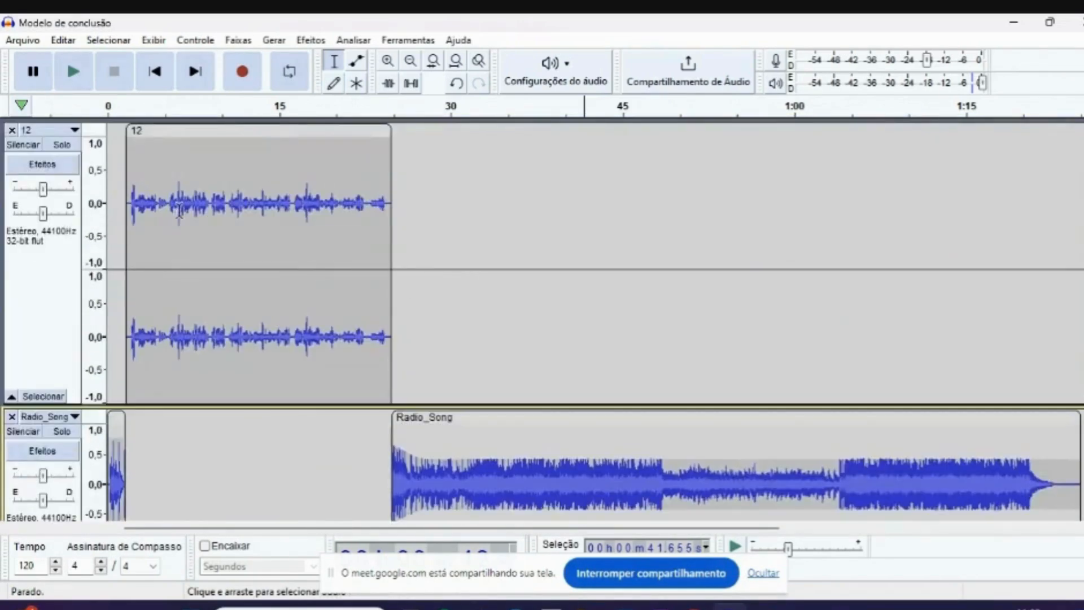
{"action": "scroll", "coordinate": [346, 246], "scroll_direction": "down", "scroll_amount": 4}
{"action": "scroll", "coordinate": [133, 249], "scroll_direction": "up", "scroll_amount": 4}
{"action": "scroll", "coordinate": [498, 370], "scroll_direction": "down", "scroll_amount": 4}
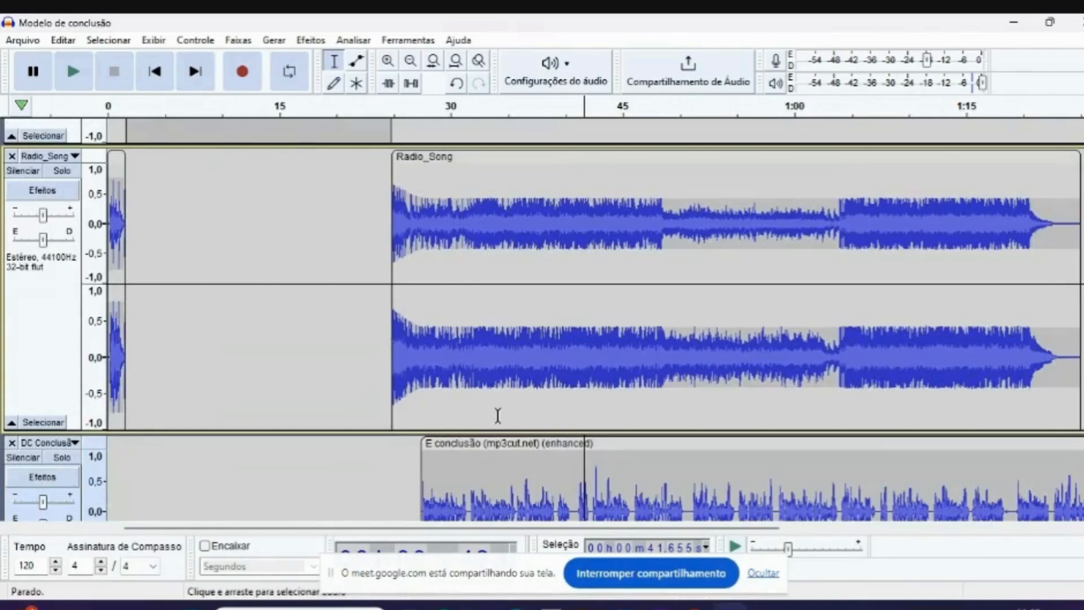
{"action": "scroll", "coordinate": [496, 416], "scroll_direction": "down", "scroll_amount": 2}
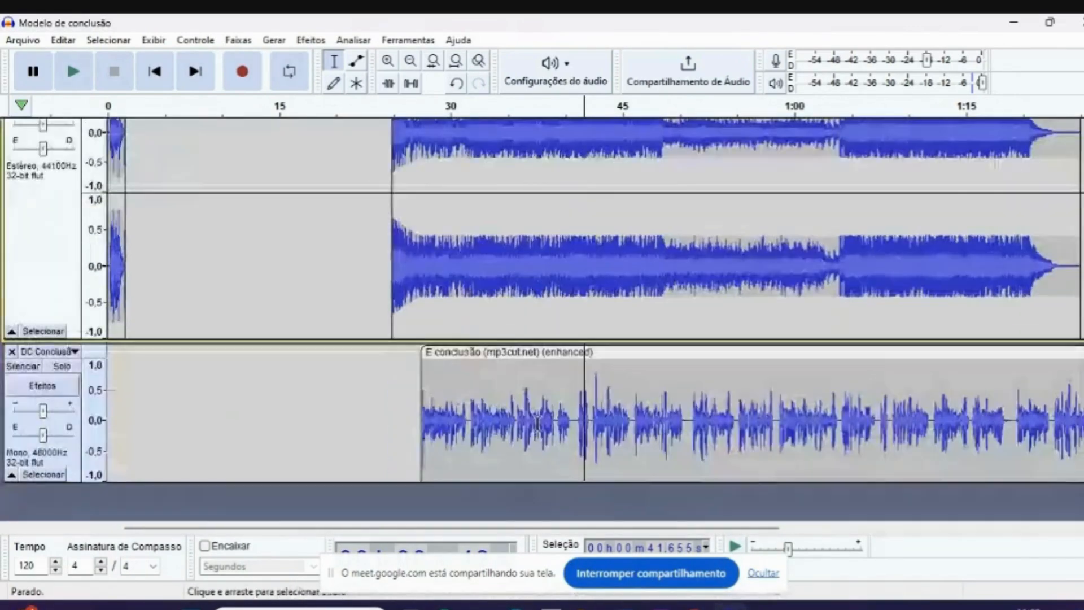
{"action": "left_click_drag", "start_coordinate": [523, 526], "coordinate": [754, 511]}
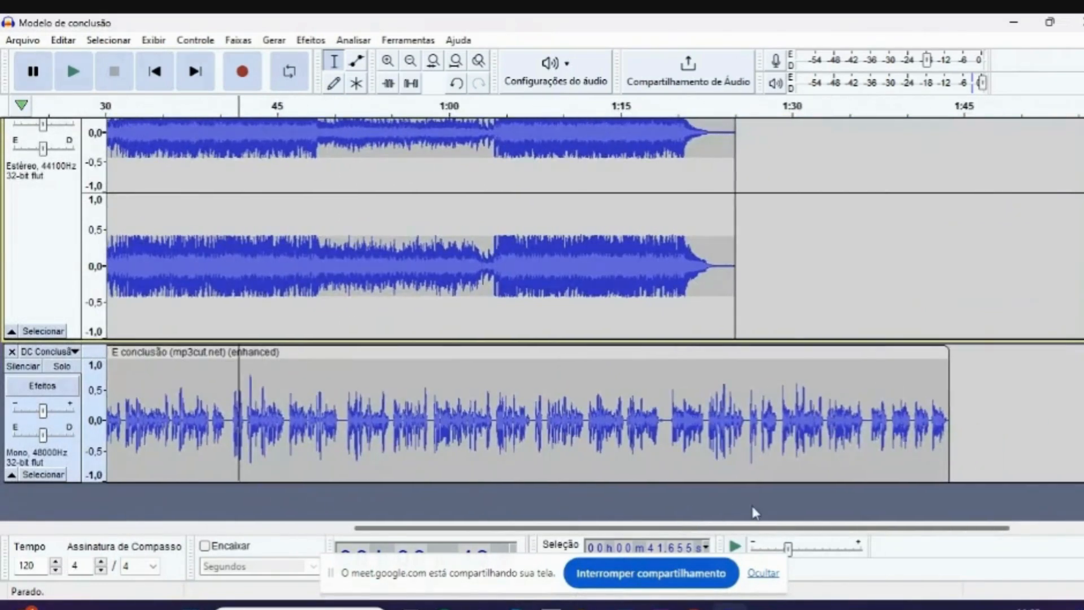
{"action": "scroll", "coordinate": [341, 417], "scroll_direction": "up", "scroll_amount": 4}
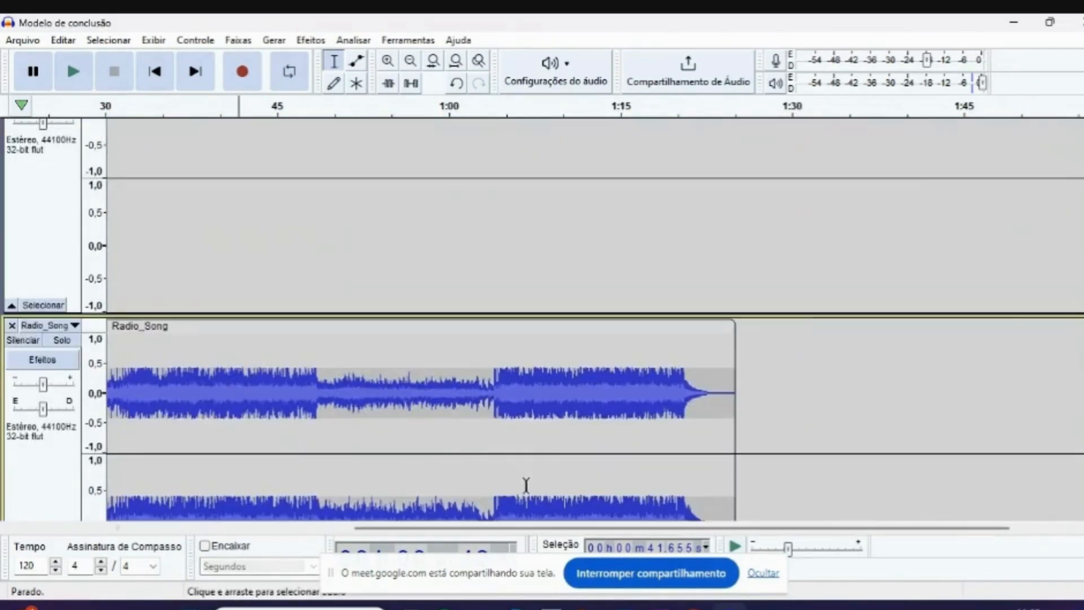
- Copy the Radio_Song section from about 1:05 to 1:20 and paste it directly against the end of that clip
{"action": "left_click_drag", "start_coordinate": [504, 406], "coordinate": [676, 425]}
{"action": "scroll", "coordinate": [554, 402], "scroll_direction": "down", "scroll_amount": 3}
{"action": "right_click", "coordinate": [544, 310]}
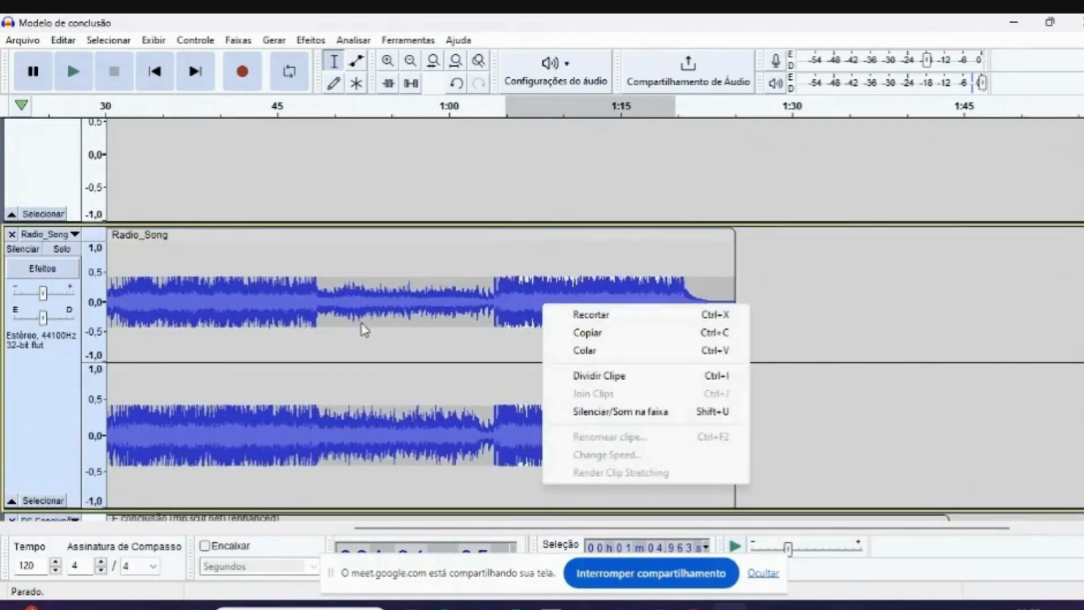
{"action": "left_click", "coordinate": [621, 334]}
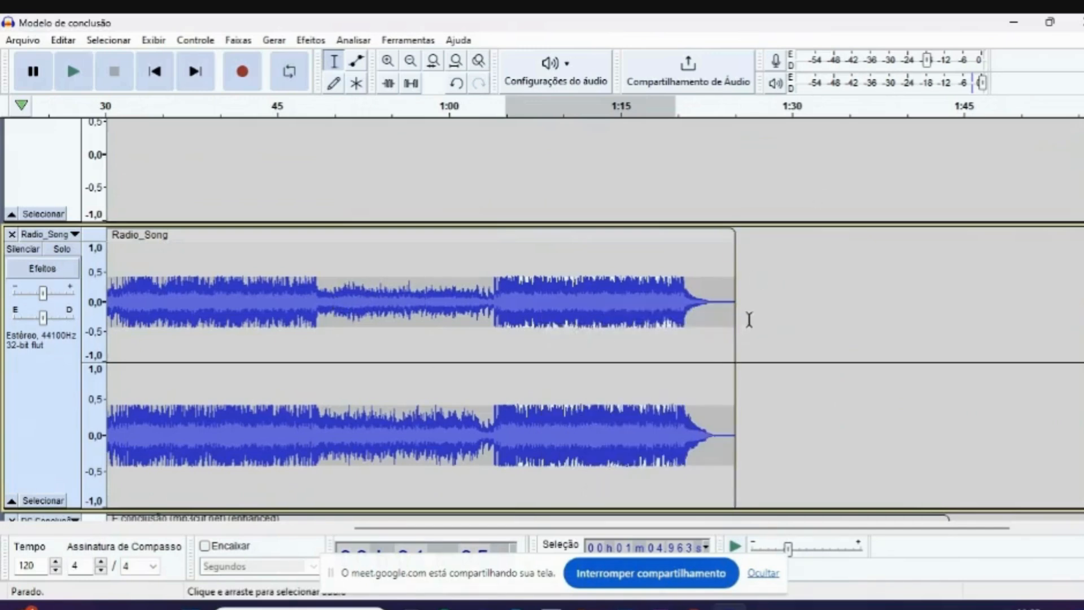
{"action": "left_click", "coordinate": [739, 328]}
{"action": "right_click", "coordinate": [754, 340]}
{"action": "left_click", "coordinate": [770, 347]}
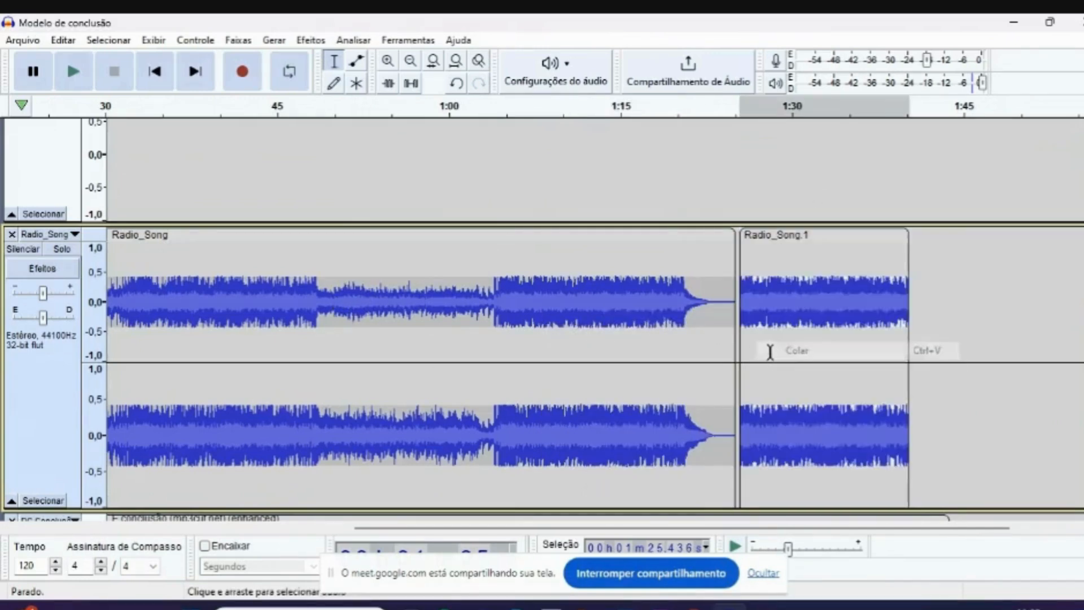
{"action": "left_click_drag", "start_coordinate": [799, 235], "coordinate": [784, 244]}
- Paste a second copy of the music section and move it flush against the end of the first copy at about 1:40
{"action": "scroll", "coordinate": [776, 282], "scroll_direction": "down", "scroll_amount": 3}
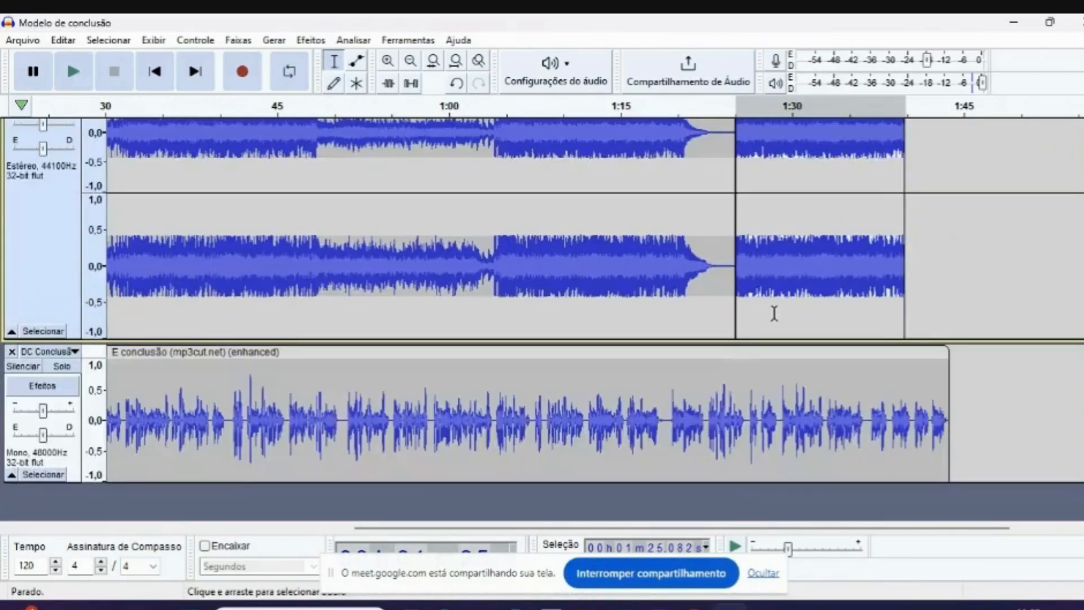
{"action": "left_click", "coordinate": [908, 292]}
{"action": "scroll", "coordinate": [908, 291], "scroll_direction": "up", "scroll_amount": 3}
{"action": "right_click", "coordinate": [911, 292]}
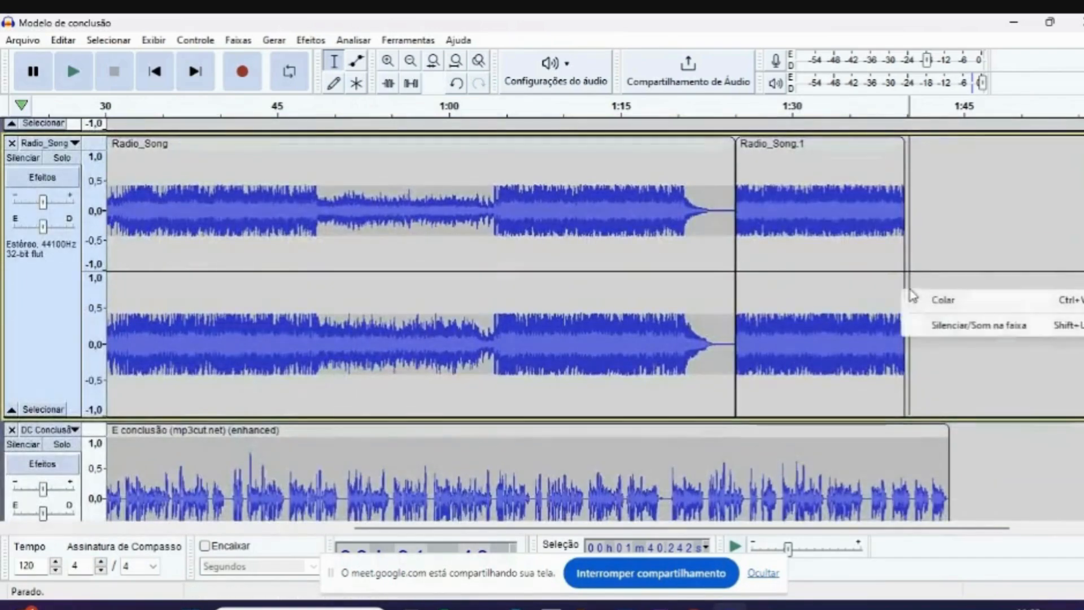
{"action": "left_click", "coordinate": [982, 299]}
{"action": "left_click_drag", "start_coordinate": [1006, 145], "coordinate": [987, 145]}
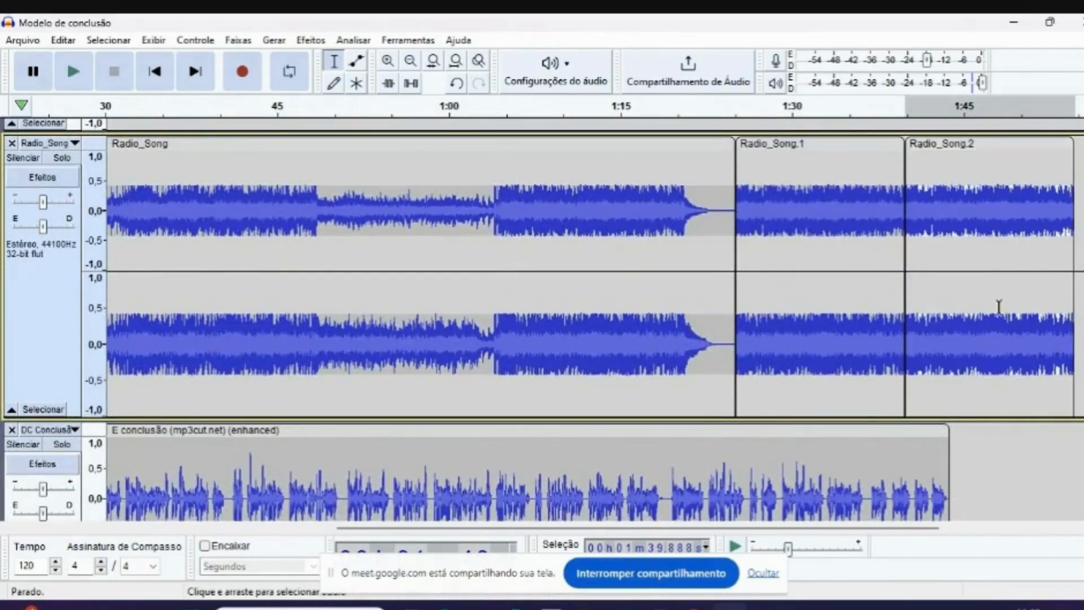
- Play the mix from about 24 seconds to check the music level as the E conclusão voice begins
{"action": "scroll", "coordinate": [849, 373], "scroll_direction": "up", "scroll_amount": 3}
{"action": "scroll", "coordinate": [636, 416], "scroll_direction": "down", "scroll_amount": 5}
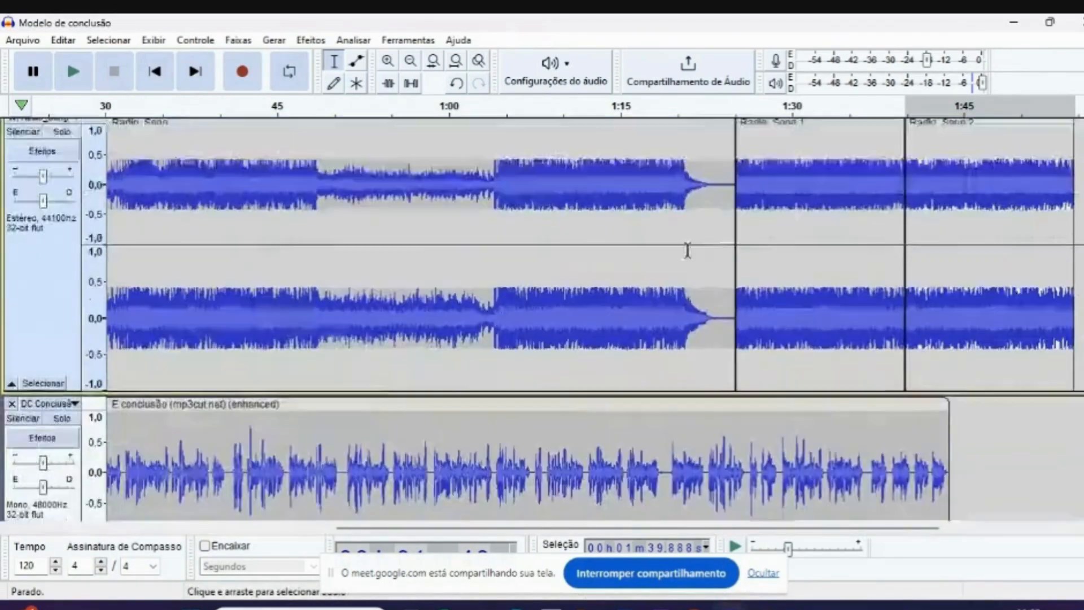
{"action": "scroll", "coordinate": [620, 382], "scroll_direction": "up", "scroll_amount": 4}
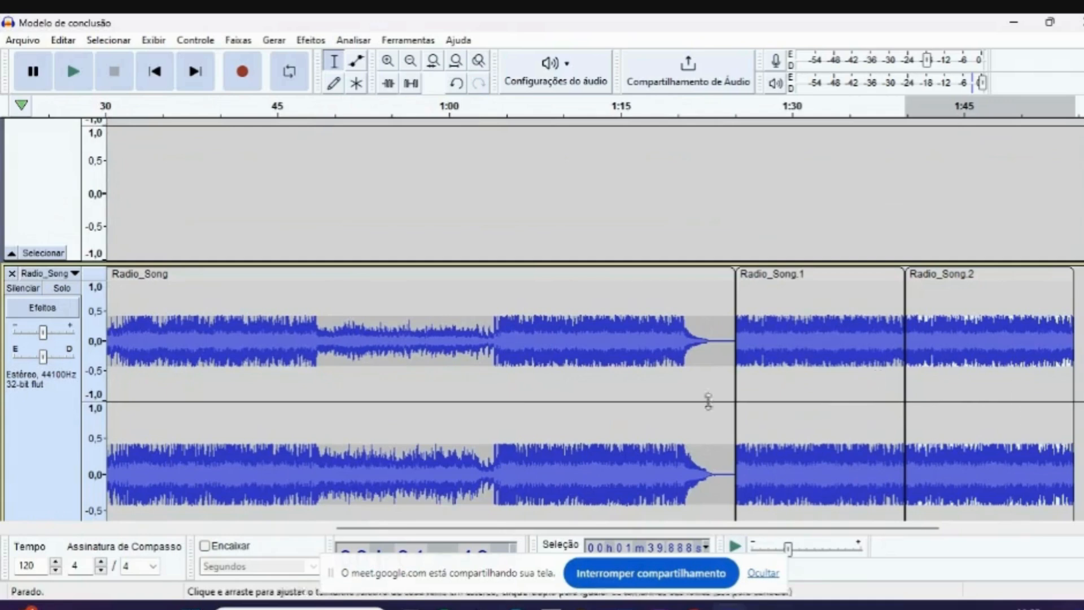
{"action": "left_click_drag", "start_coordinate": [798, 530], "coordinate": [538, 591]}
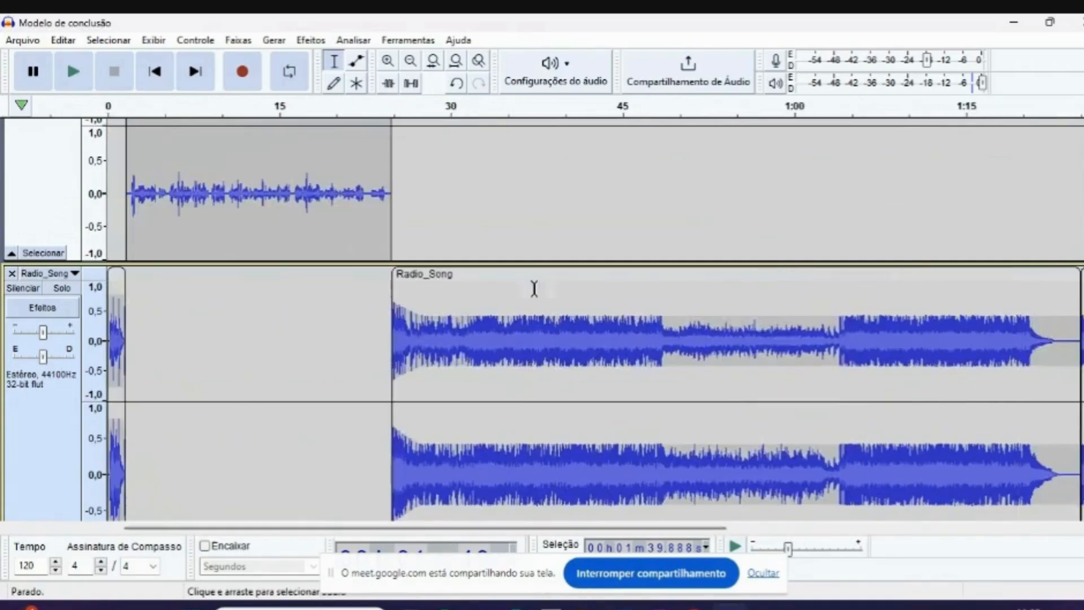
{"action": "left_click", "coordinate": [379, 109]}
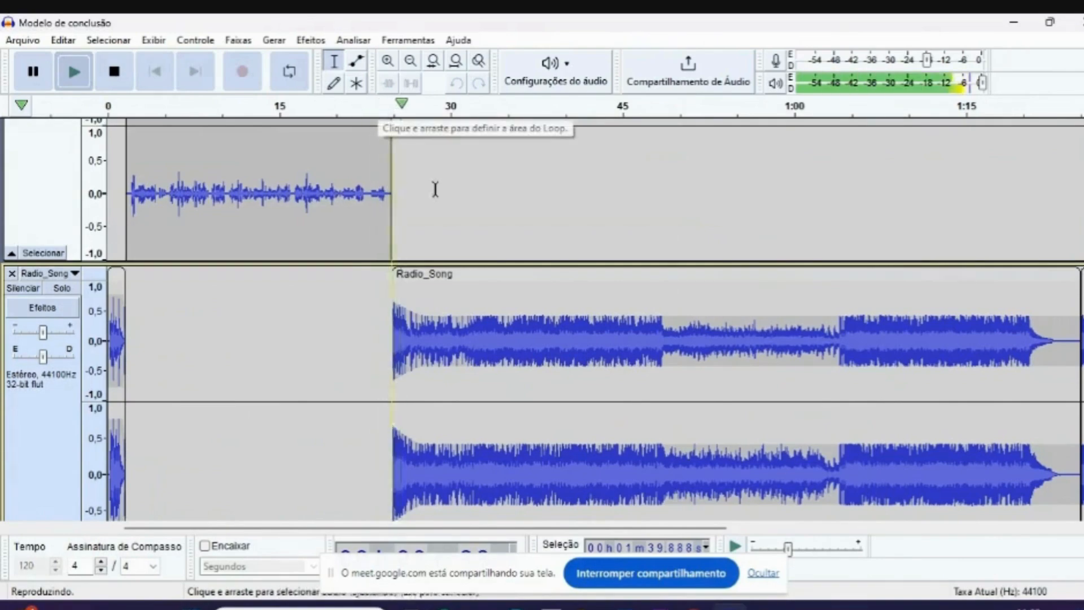
{"action": "scroll", "coordinate": [645, 332], "scroll_direction": "down", "scroll_amount": 3}
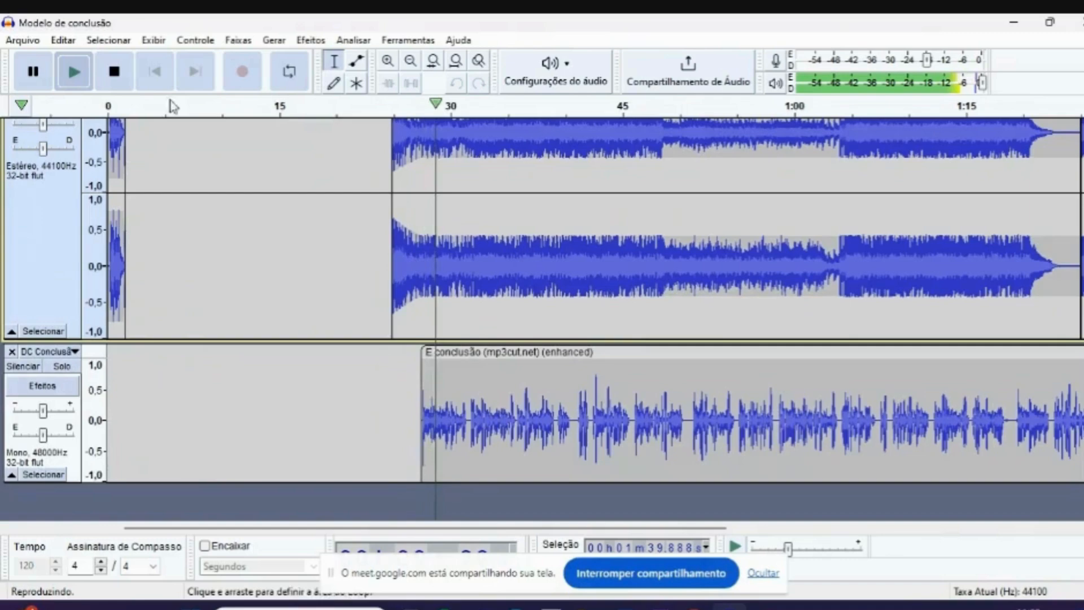
{"action": "key", "text": "space"}
- Lower the long Radio_Song clip's envelope to about 0.15 at about 28 seconds, where the E conclusão voice begins
{"action": "scroll", "coordinate": [521, 239], "scroll_direction": "up", "scroll_amount": 3}
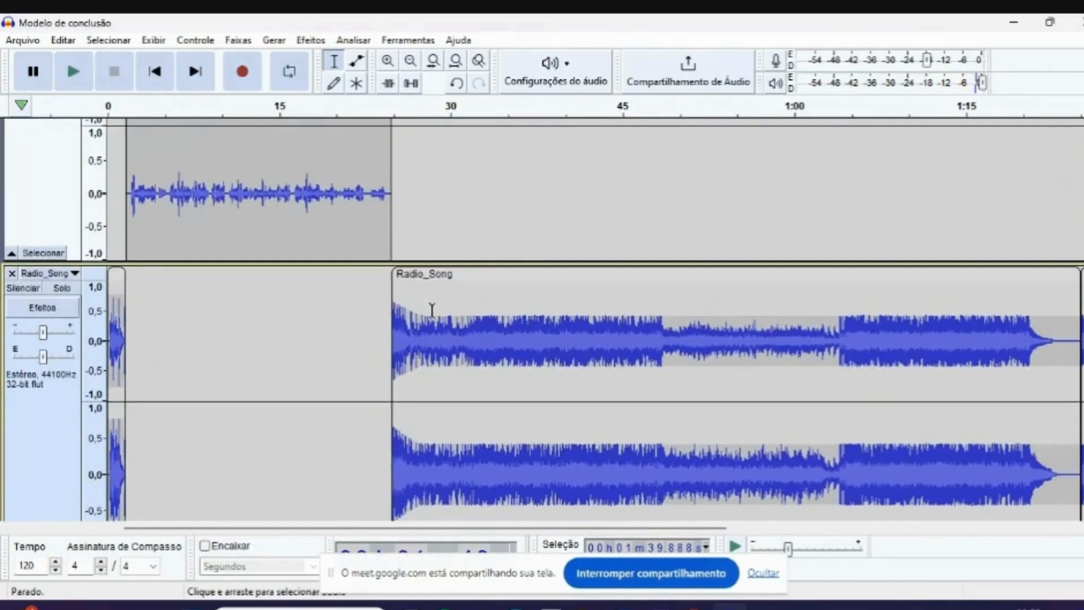
{"action": "left_click", "coordinate": [356, 61]}
{"action": "left_click_drag", "start_coordinate": [427, 311], "coordinate": [425, 326]}
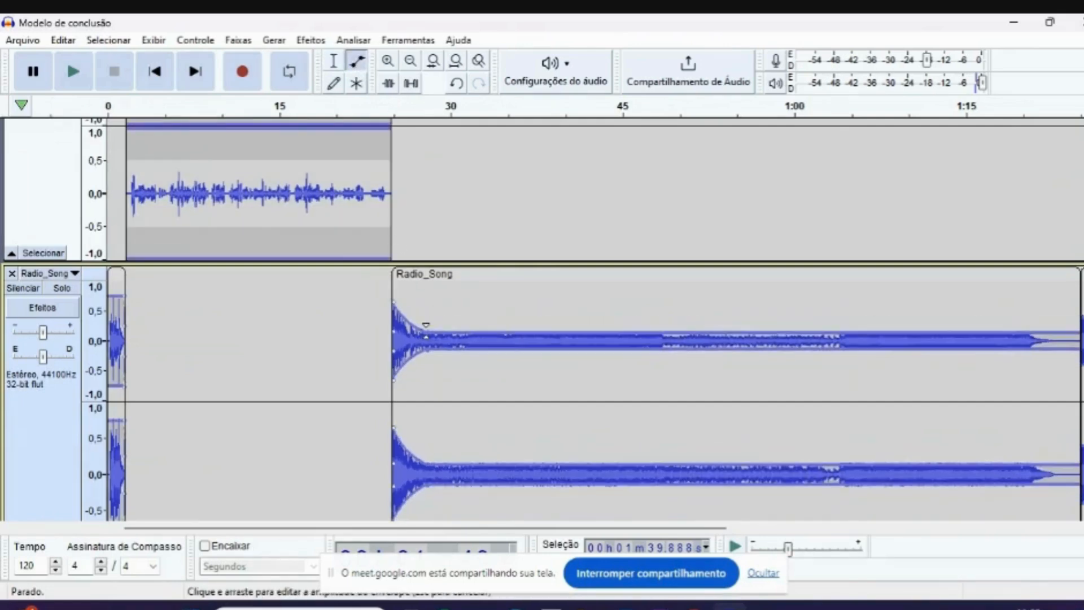
{"action": "scroll", "coordinate": [425, 325], "scroll_direction": "down", "scroll_amount": 1}
{"action": "left_click", "coordinate": [333, 61]}
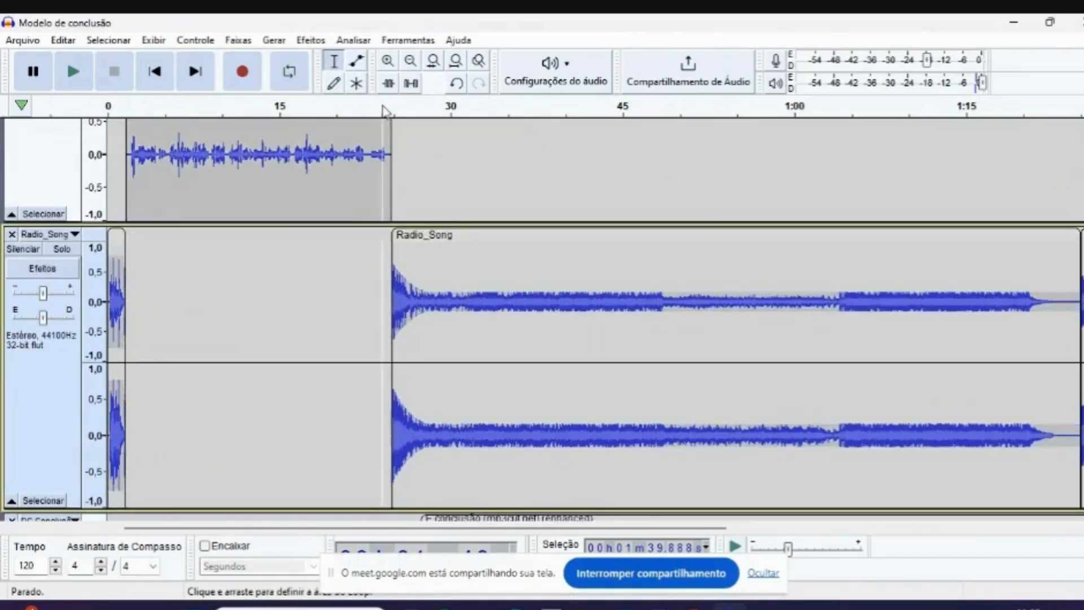
- Play the lowered music under the voice from about 24 seconds, and again from about 1:22 across the first pasted copy
{"action": "left_click", "coordinate": [383, 110]}
{"action": "scroll", "coordinate": [537, 198], "scroll_direction": "down", "scroll_amount": 4}
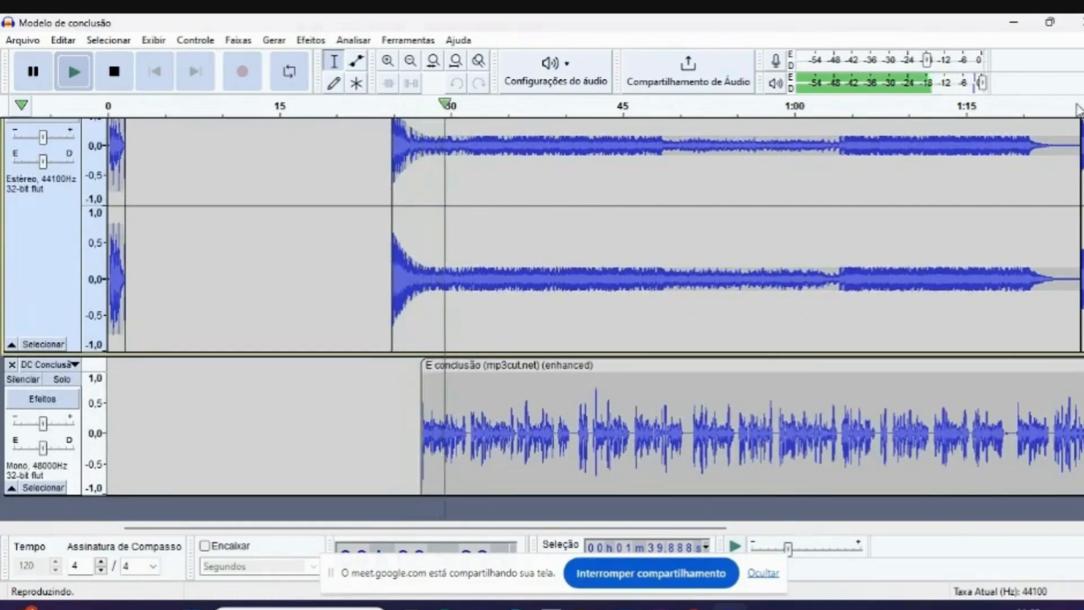
{"action": "left_click", "coordinate": [1043, 112]}
{"action": "left_click_drag", "start_coordinate": [720, 529], "coordinate": [1050, 508]}
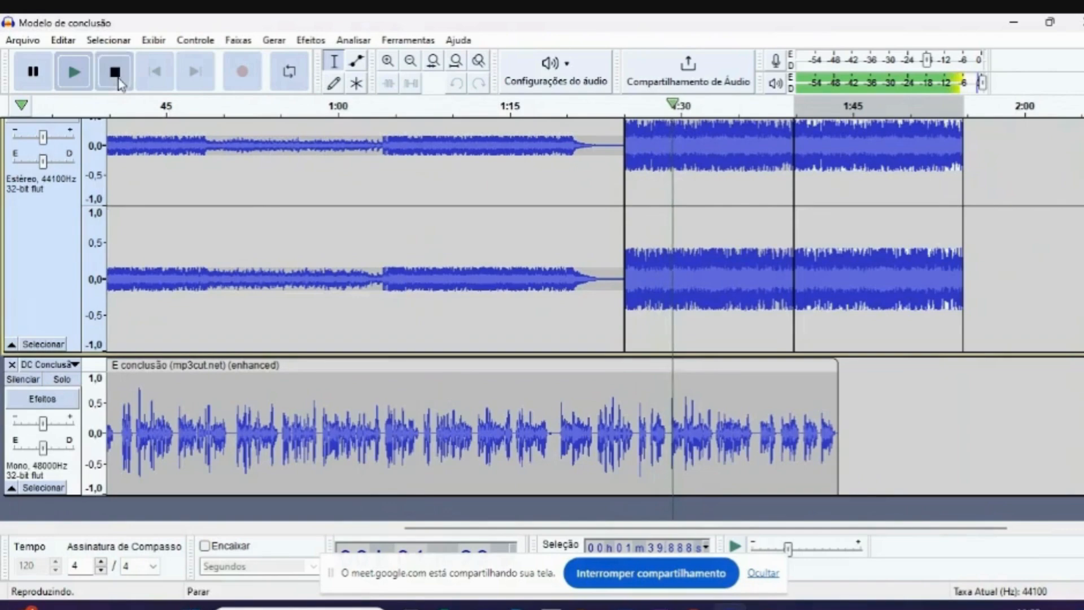
{"action": "left_click", "coordinate": [119, 81]}
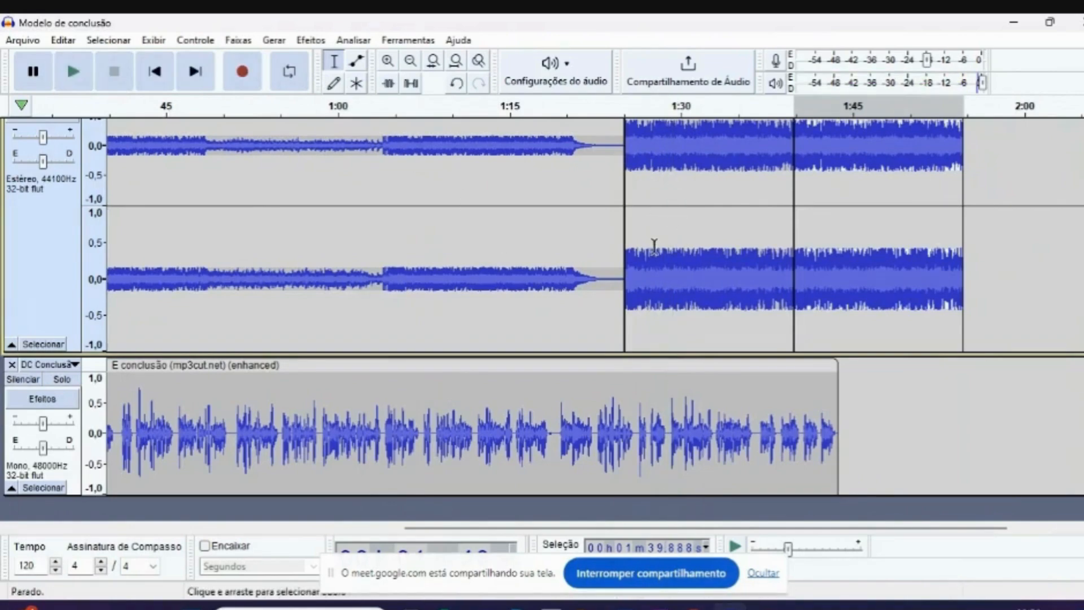
- Play the ending from about 1:43, where the E conclusão voice finishes over the second pasted music copy
{"action": "scroll", "coordinate": [635, 198], "scroll_direction": "up", "scroll_amount": 3}
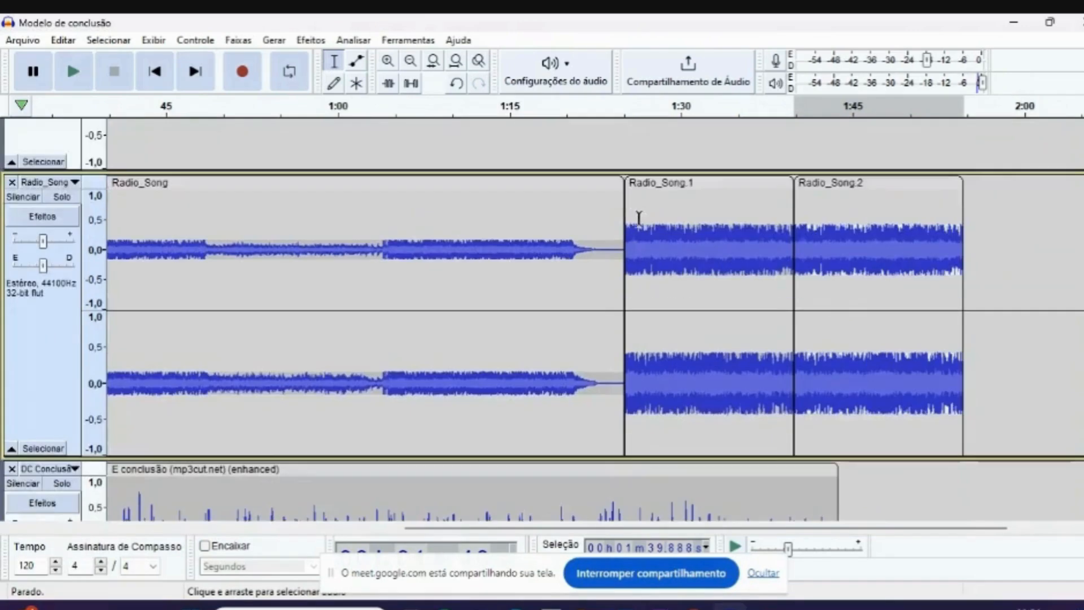
{"action": "scroll", "coordinate": [795, 357], "scroll_direction": "down", "scroll_amount": 3}
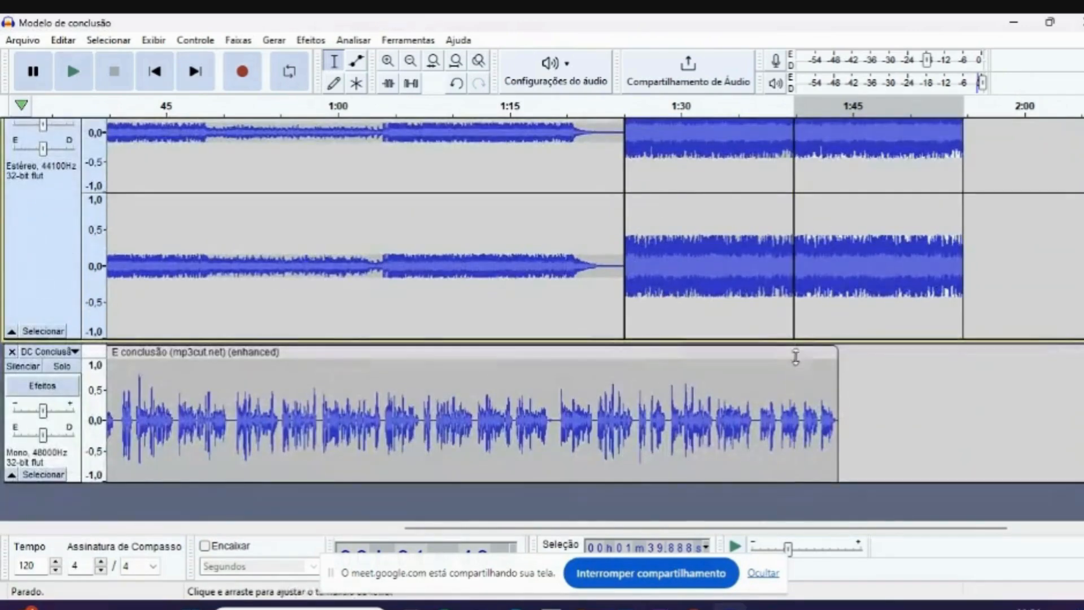
{"action": "left_click", "coordinate": [829, 113]}
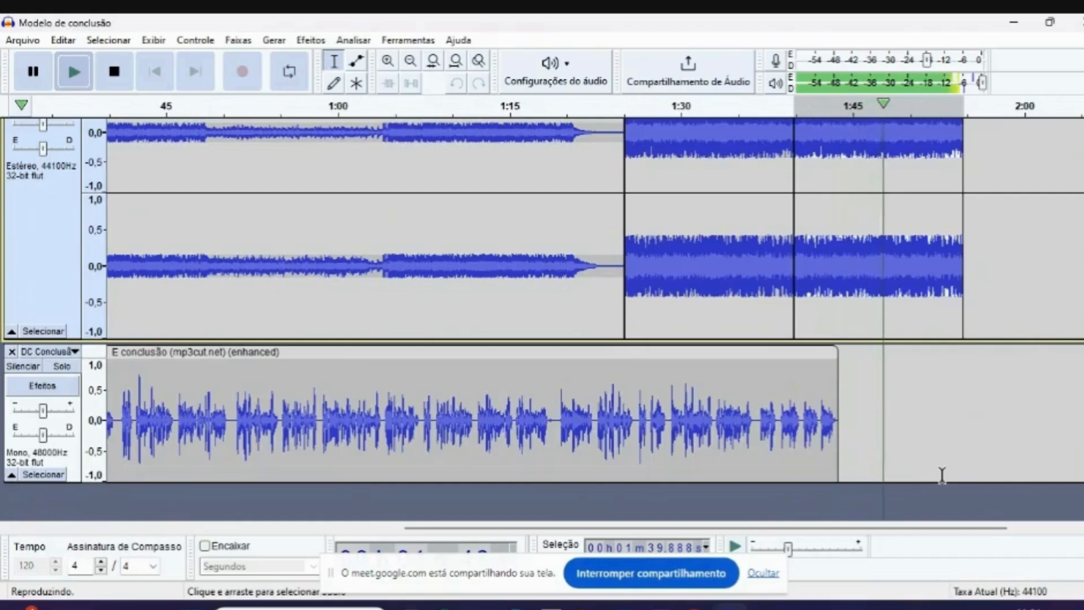
{"action": "left_click", "coordinate": [114, 71]}
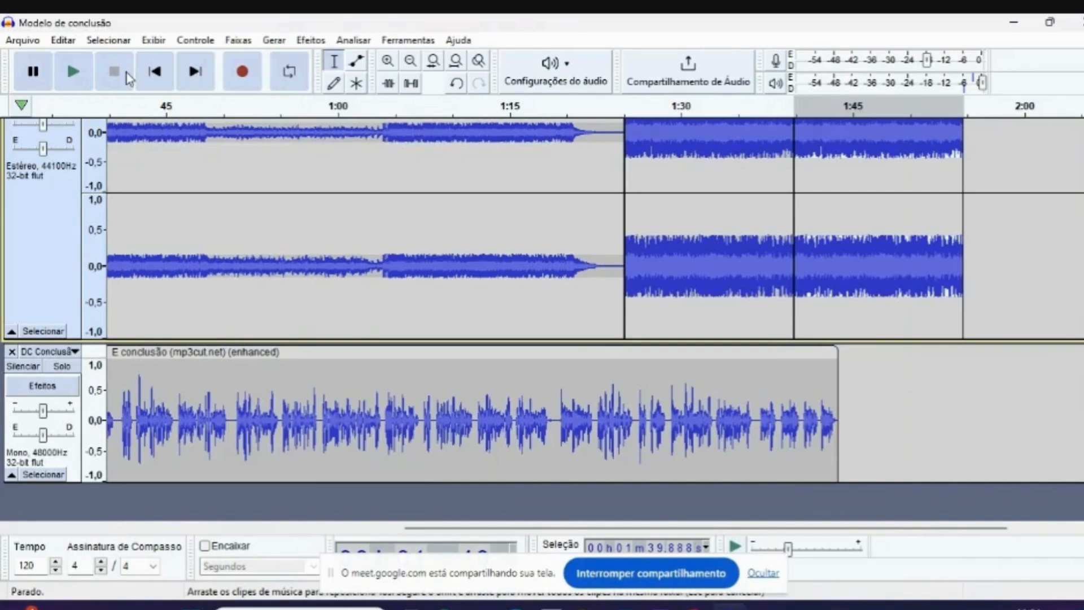
- Export the entire project as a stereo MP3 named "Podcast tutorial" to the Downloads folder at 48000 Hz and standard 170-210 kbps quality
{"action": "scroll", "coordinate": [506, 324], "scroll_direction": "up", "scroll_amount": 5}
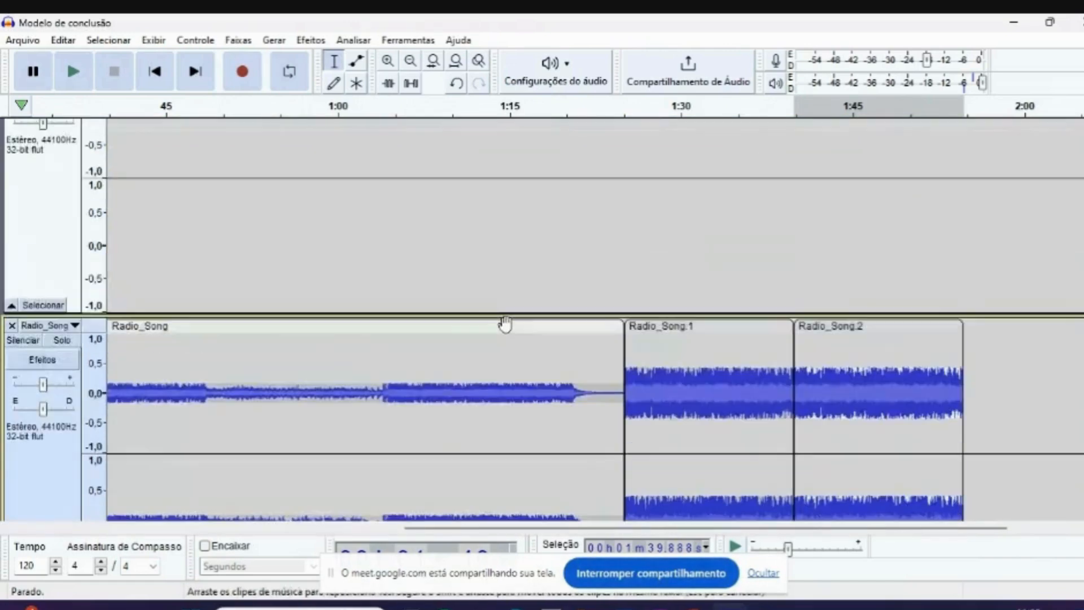
{"action": "scroll", "coordinate": [512, 326], "scroll_direction": "up", "scroll_amount": 2}
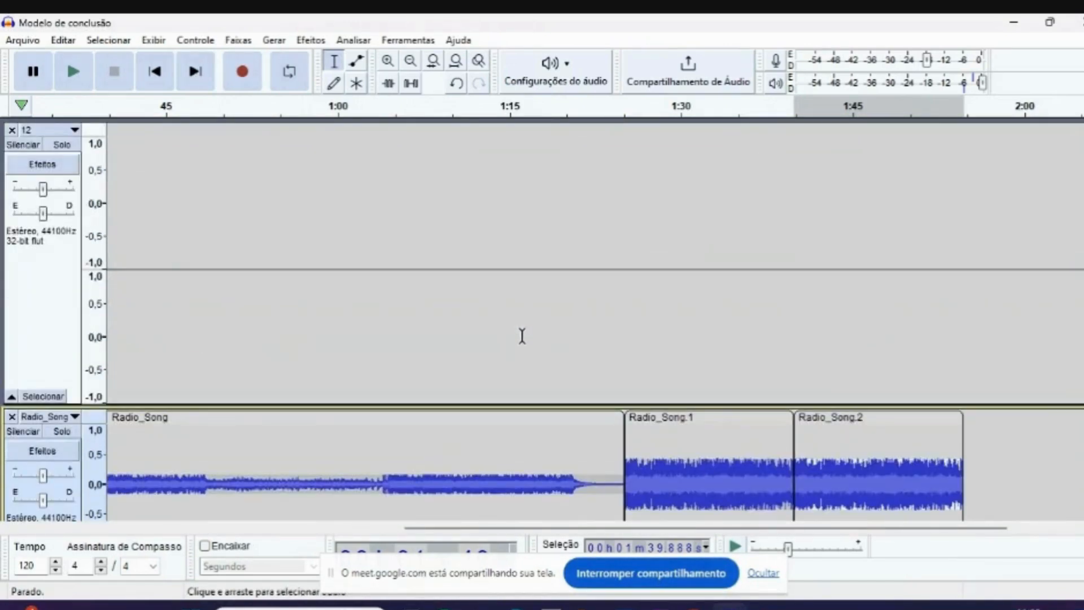
{"action": "scroll", "coordinate": [522, 336], "scroll_direction": "down", "scroll_amount": 7}
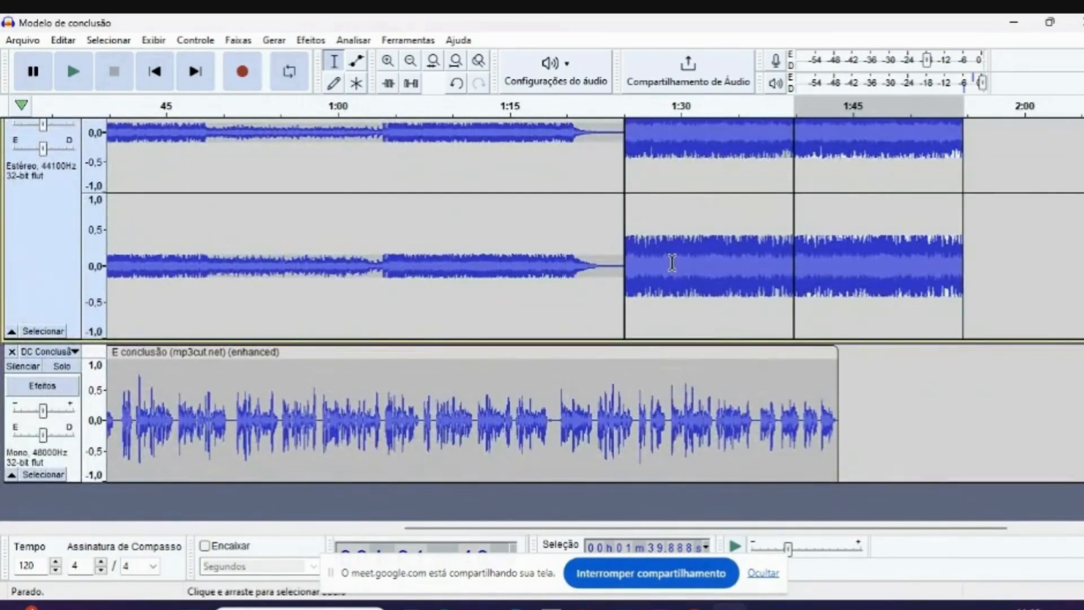
{"action": "left_click", "coordinate": [31, 43]}
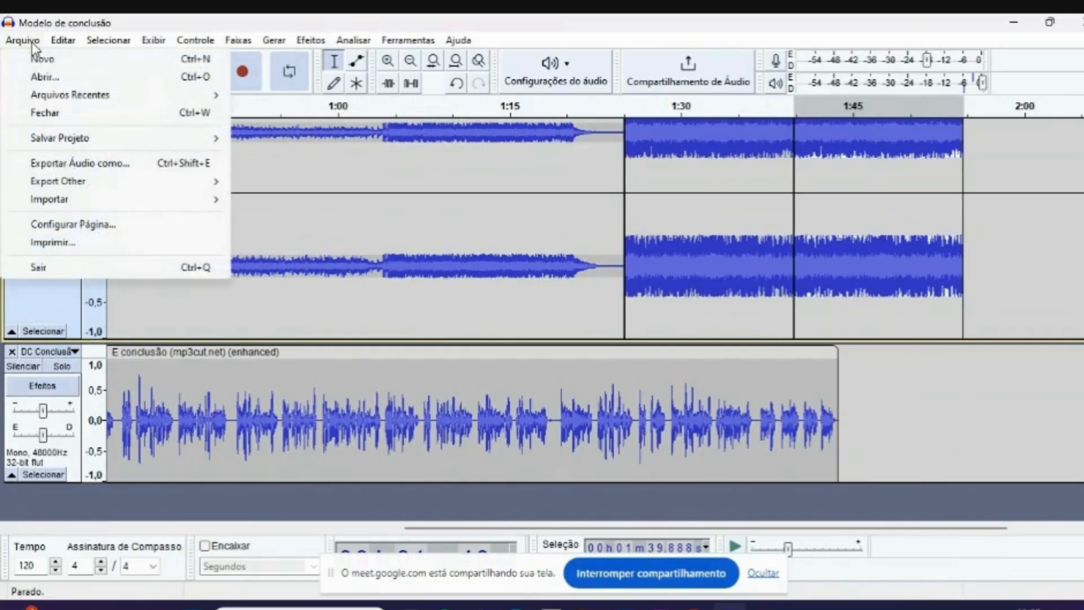
{"action": "left_click", "coordinate": [105, 163]}
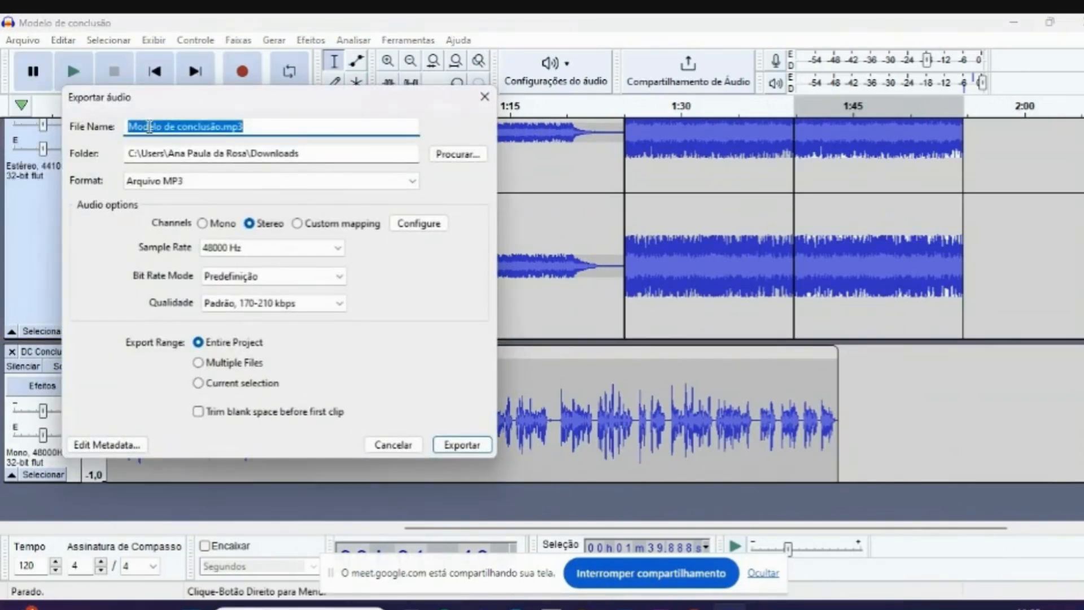
{"action": "type", "text": "Podcast tutorial"}
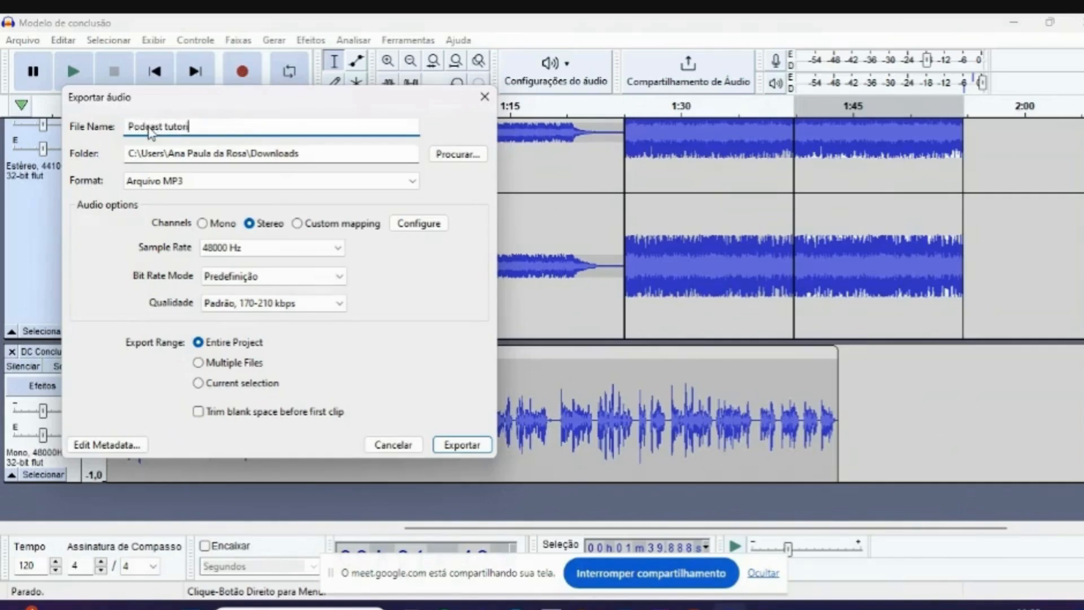
{"action": "left_click", "coordinate": [148, 162]}
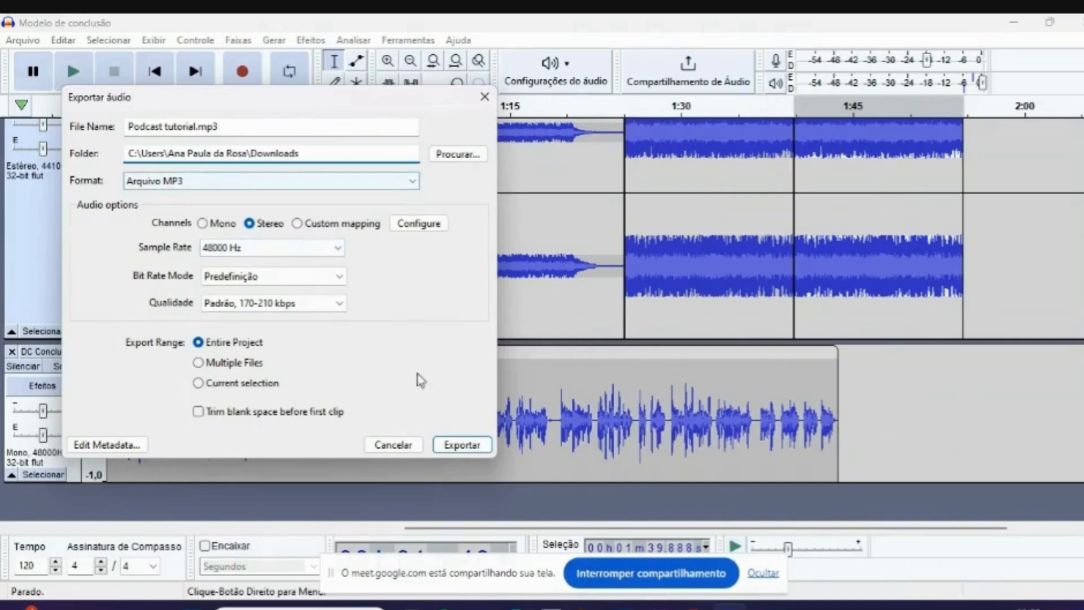
{"action": "left_click", "coordinate": [184, 183]}
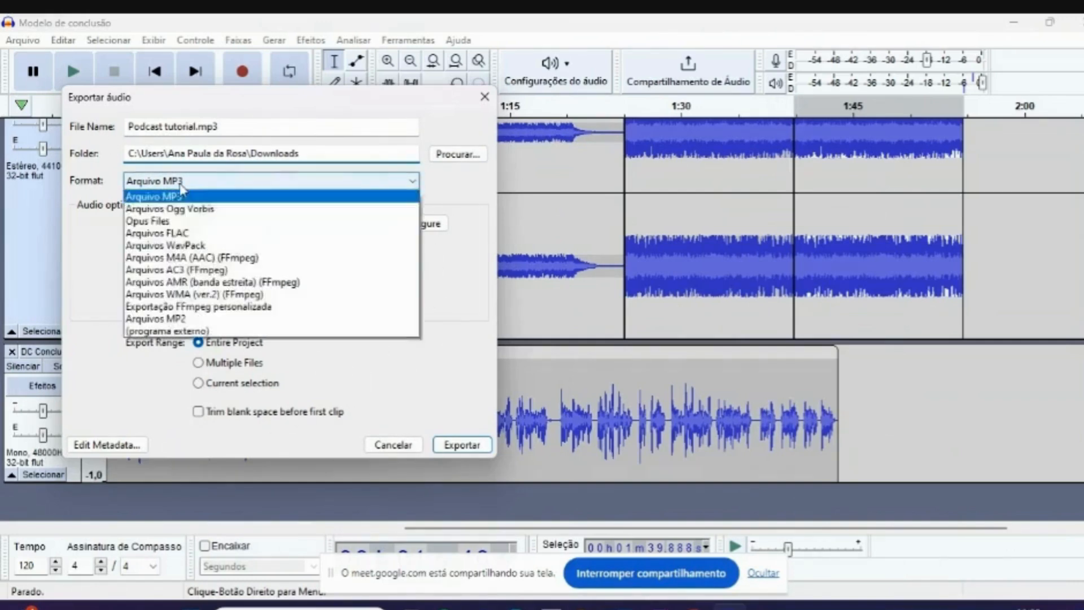
{"action": "left_click", "coordinate": [187, 225]}
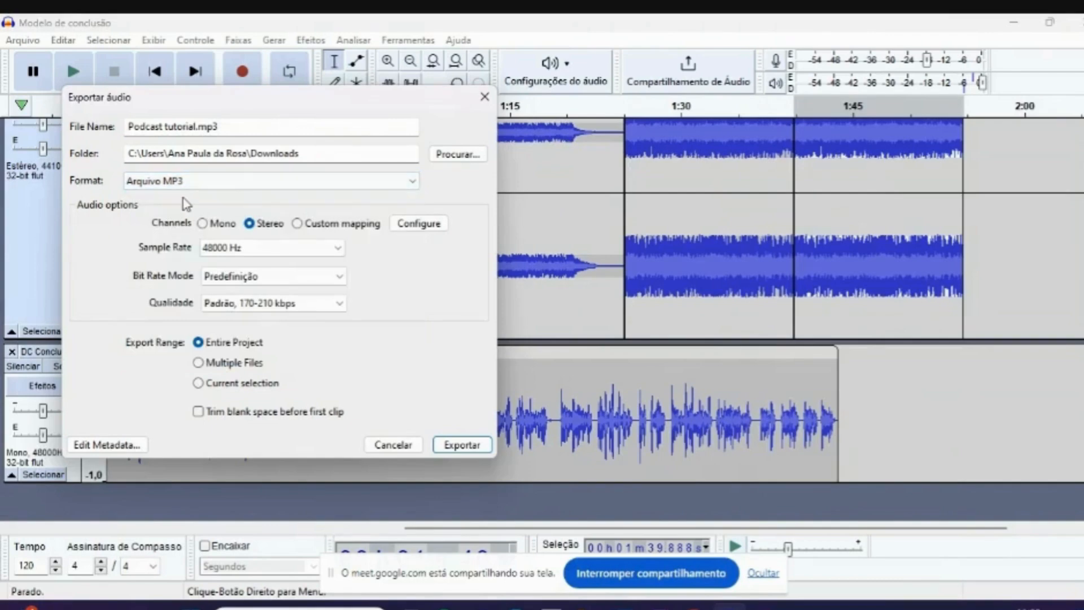
{"action": "left_click", "coordinate": [459, 444]}
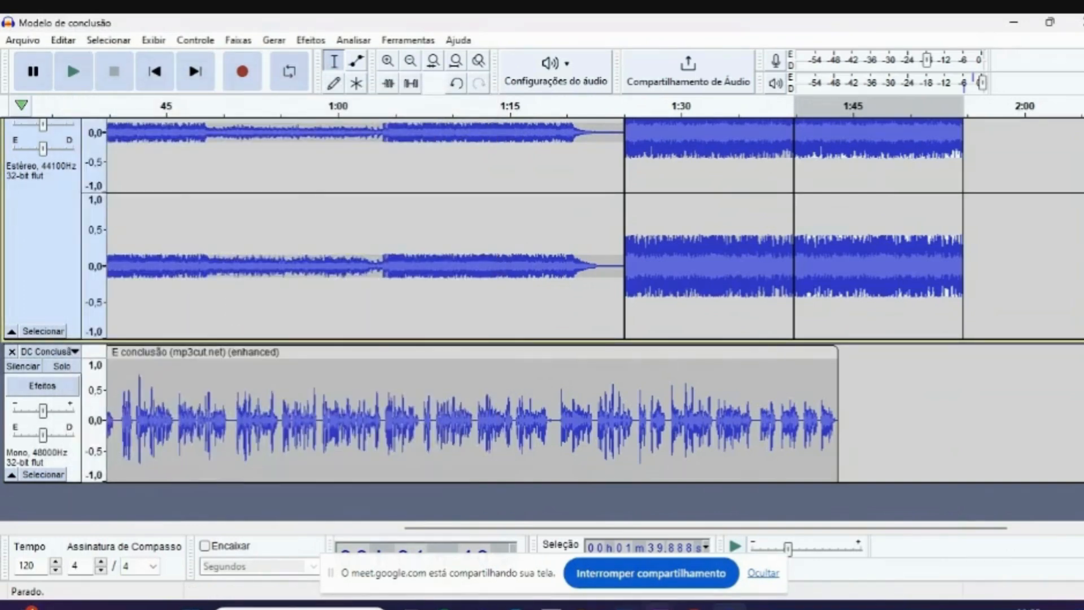
- Switch to the Downloads folder, play the exported Podcast tutorial MP3 in the media player, and pause it after the opening seconds
{"action": "mouse_move", "coordinate": [692, 607]}
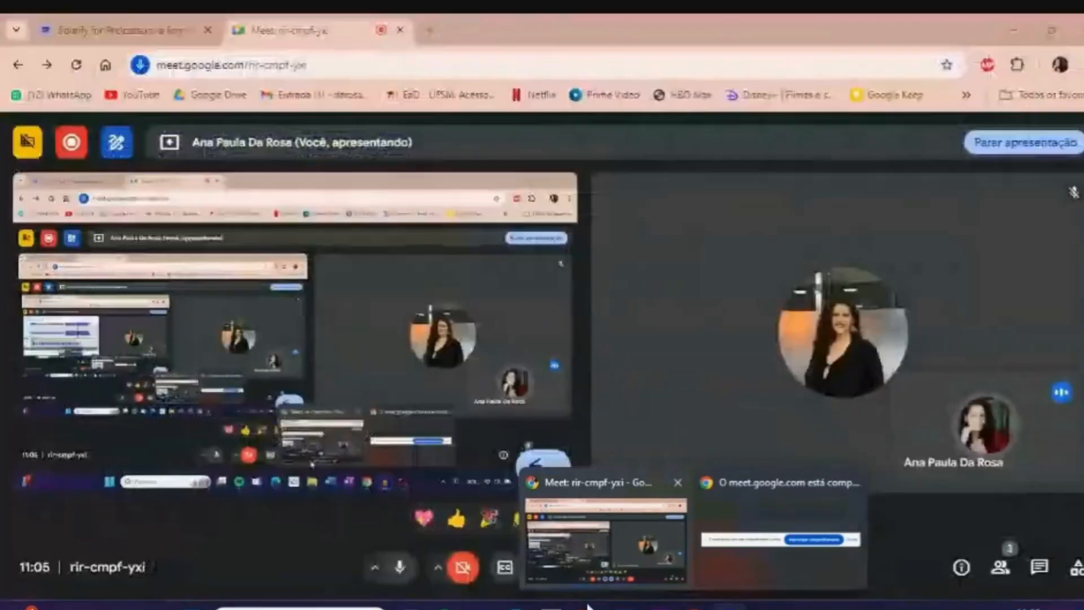
{"action": "left_click", "coordinate": [588, 607]}
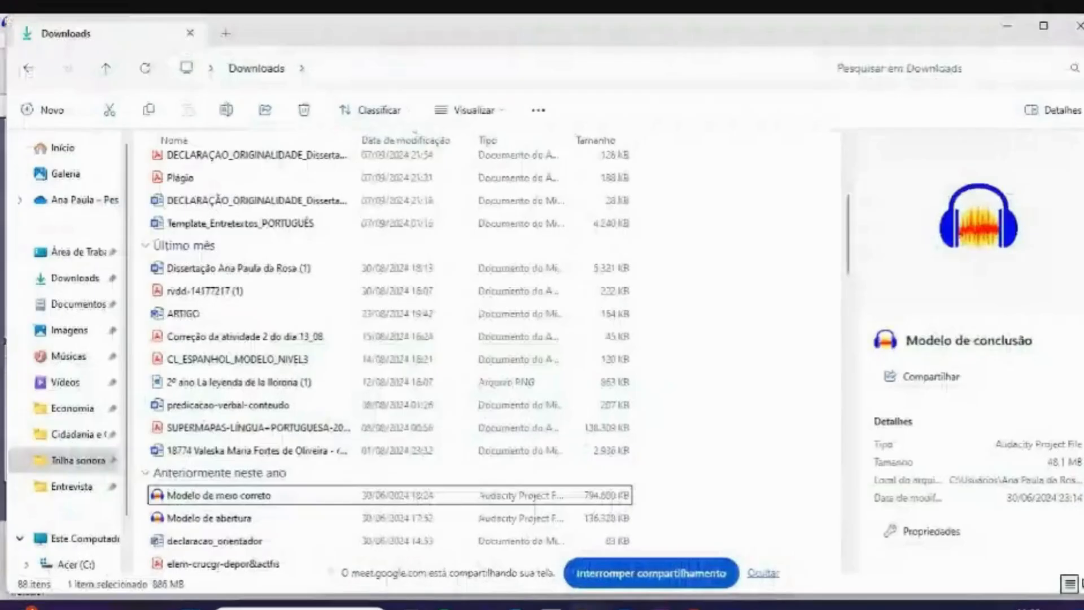
{"action": "scroll", "coordinate": [278, 326], "scroll_direction": "up", "scroll_amount": 4}
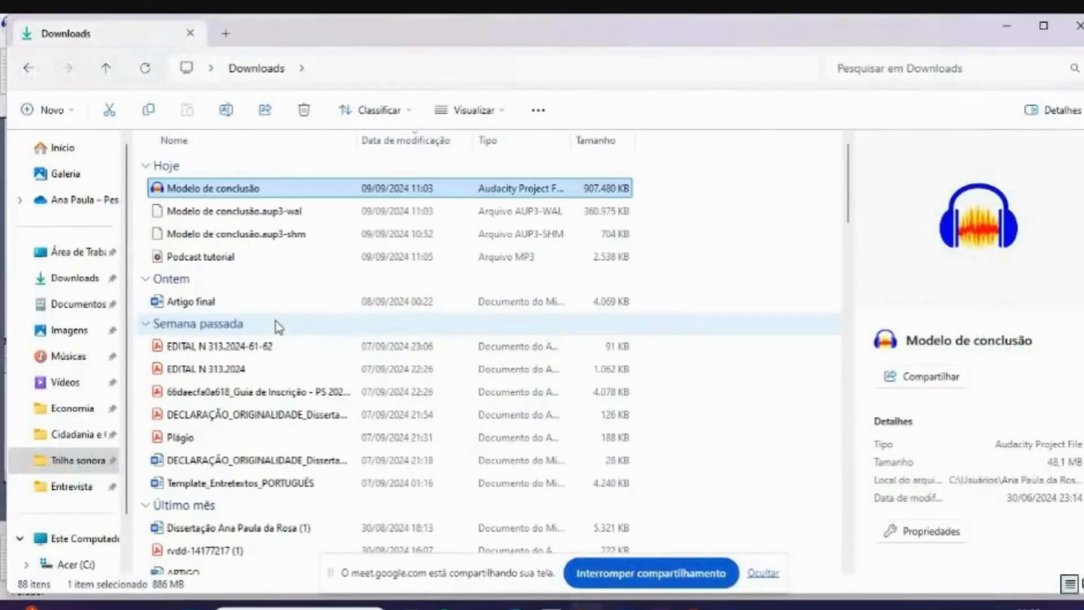
{"action": "left_click", "coordinate": [245, 255]}
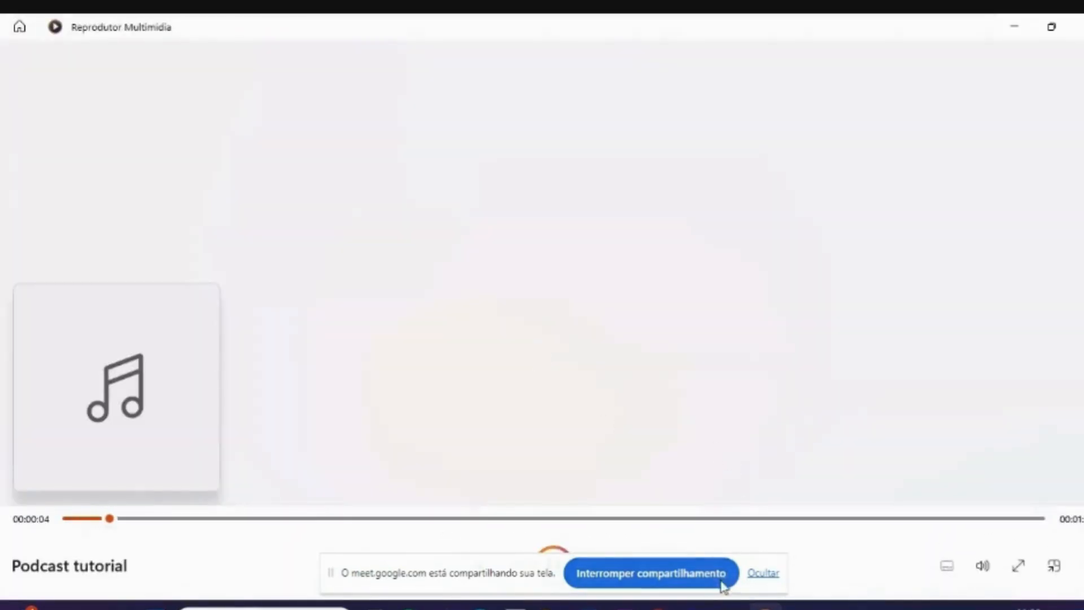
{"action": "left_click", "coordinate": [762, 573]}
{"action": "left_click", "coordinate": [561, 565]}
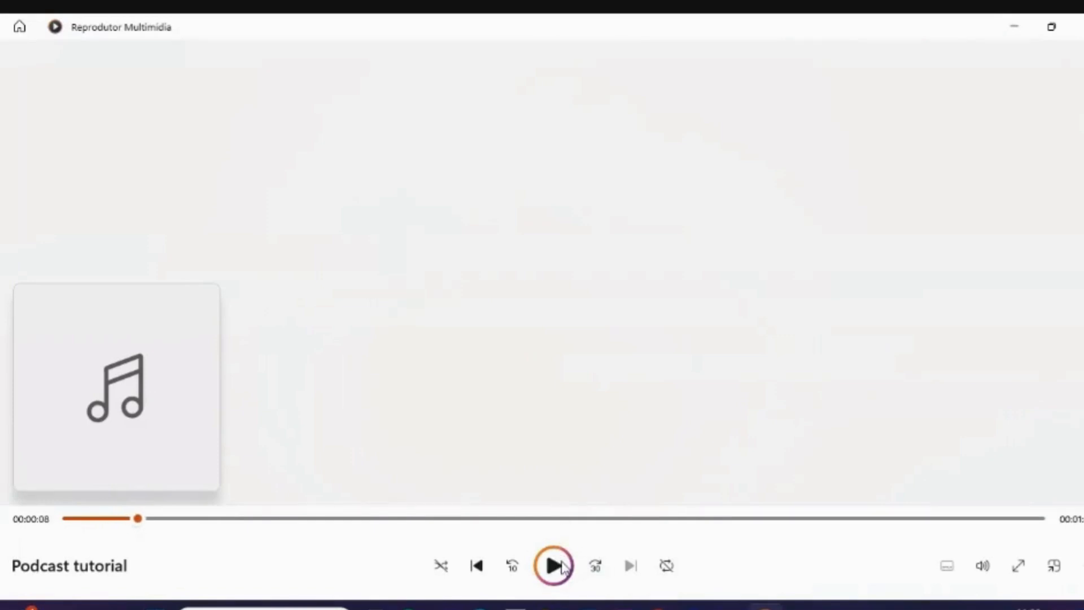
- Sample the exported MP3 at about 0:34, 0:59 and 1:52, and put the player and folder windows away
{"action": "left_click", "coordinate": [365, 519]}
{"action": "left_click", "coordinate": [569, 574]}
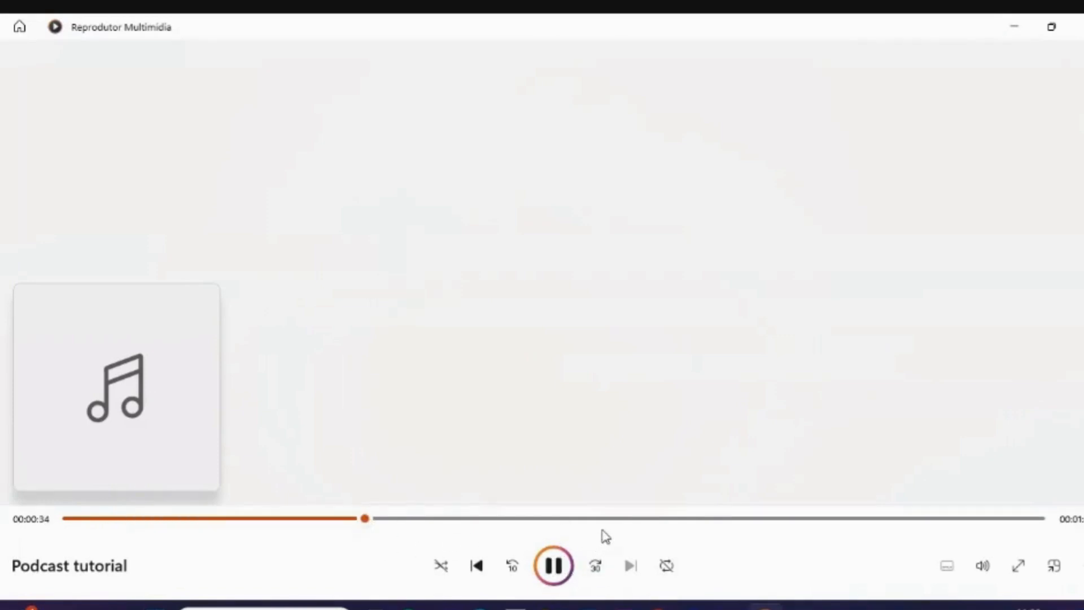
{"action": "left_click", "coordinate": [567, 519]}
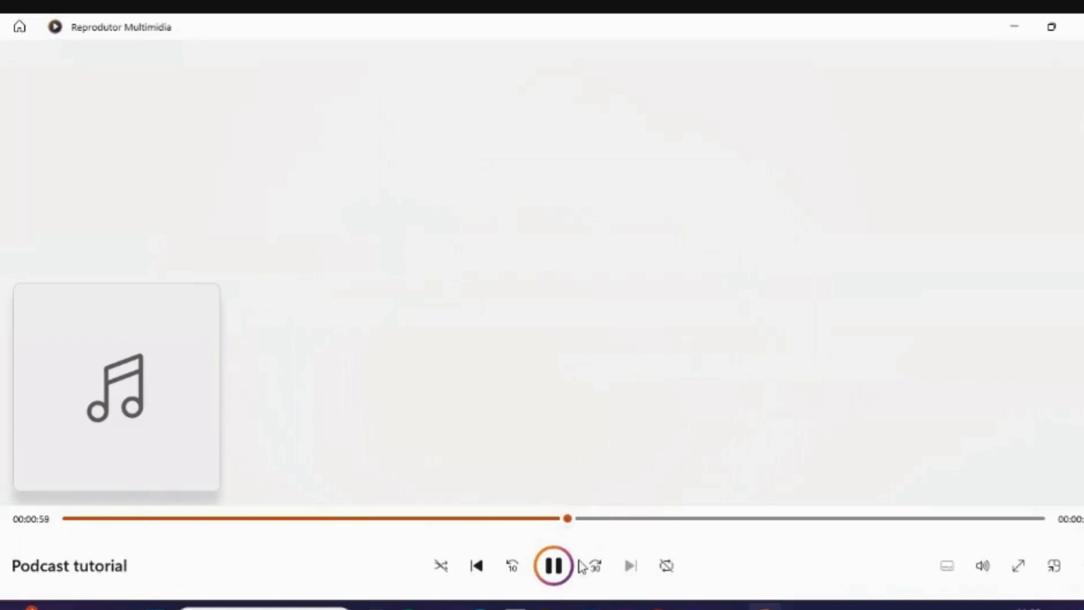
{"action": "left_click", "coordinate": [548, 577]}
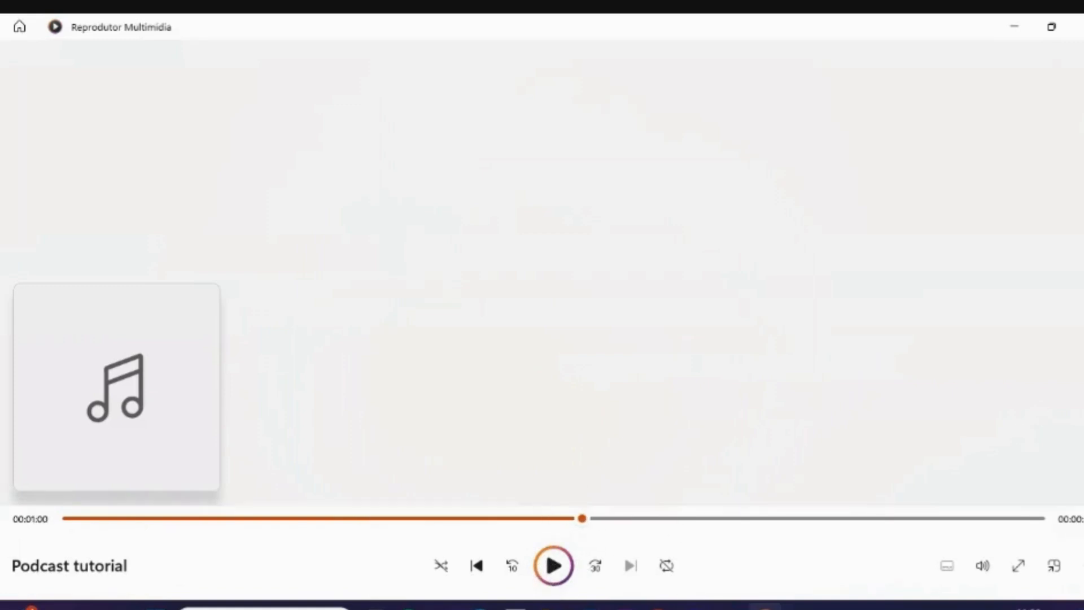
{"action": "left_click", "coordinate": [1018, 518]}
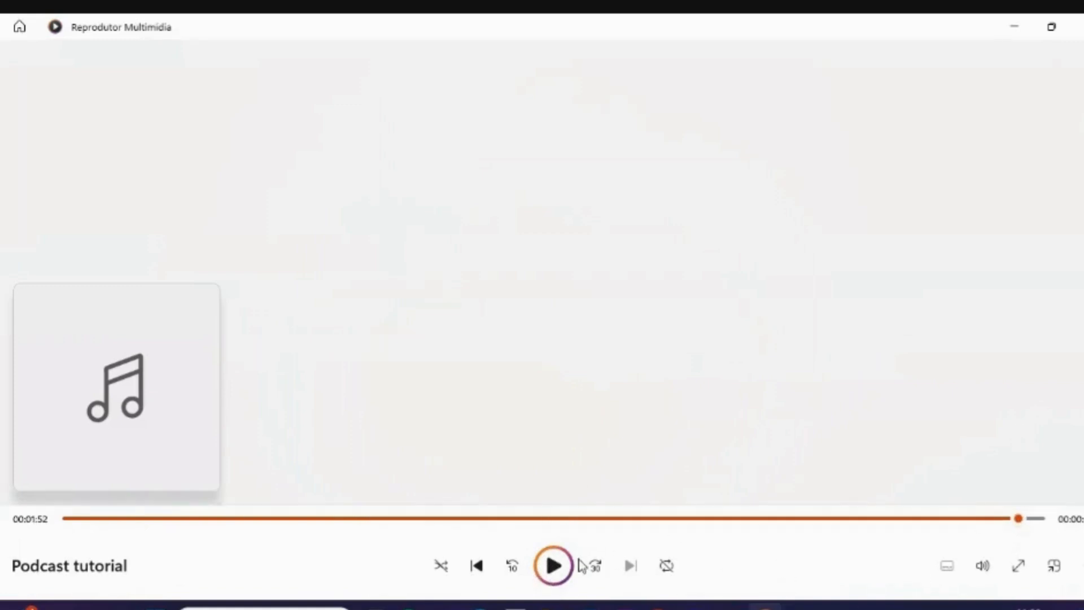
{"action": "left_click", "coordinate": [1076, 26]}
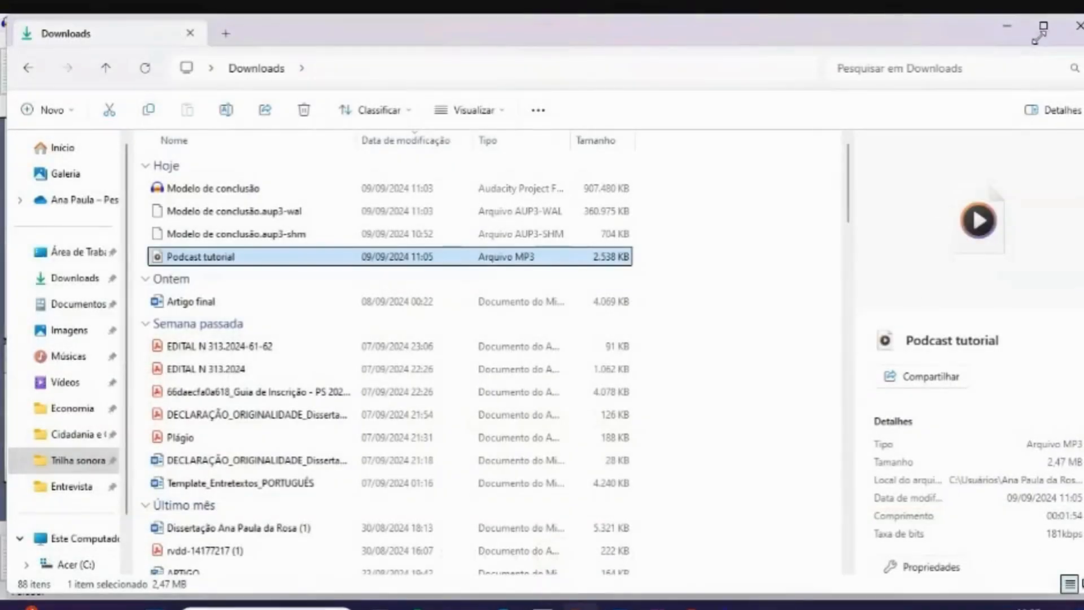
{"action": "left_click", "coordinate": [1007, 25]}
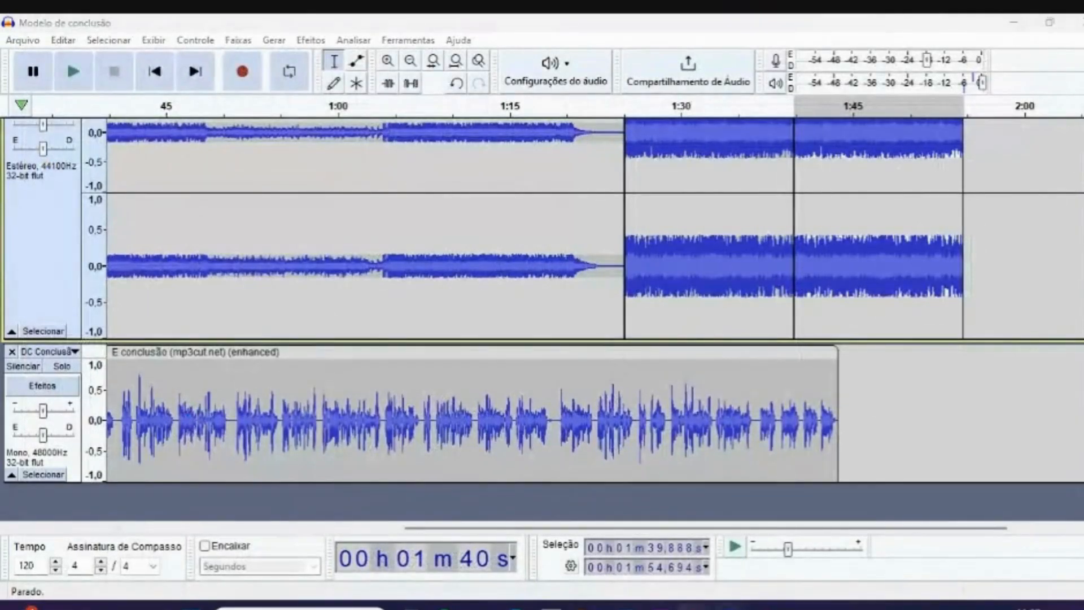
- Switch to Spotify for Podcasters and look over the Trilhando a Mudança podcast's overview and growth tools on its home page
{"action": "left_click", "coordinate": [632, 553]}
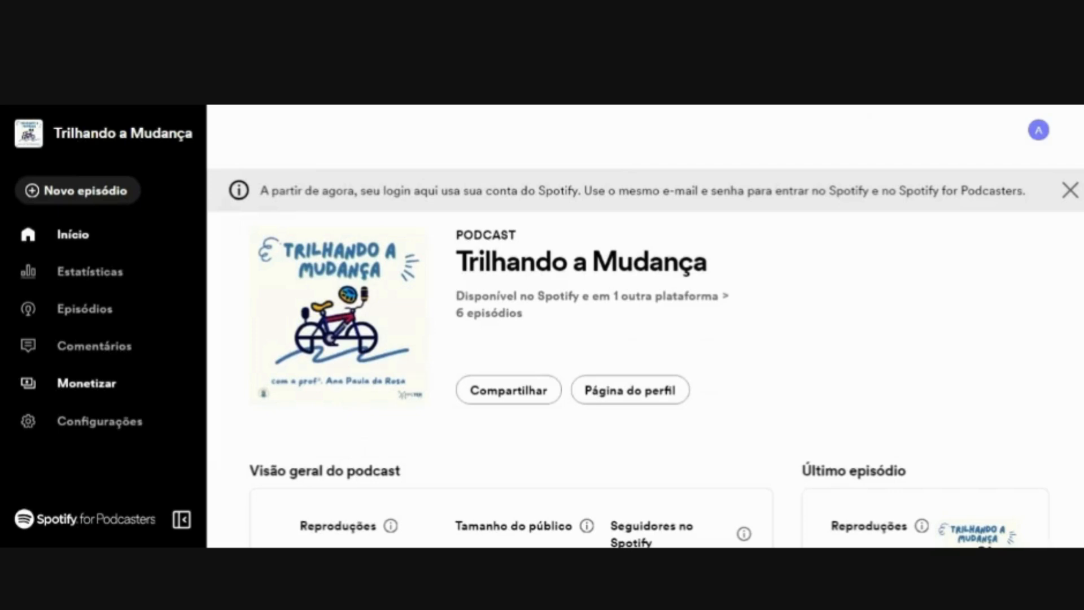
{"action": "scroll", "coordinate": [740, 310], "scroll_direction": "down", "scroll_amount": 10}
{"action": "scroll", "coordinate": [733, 310], "scroll_direction": "up", "scroll_amount": 8}
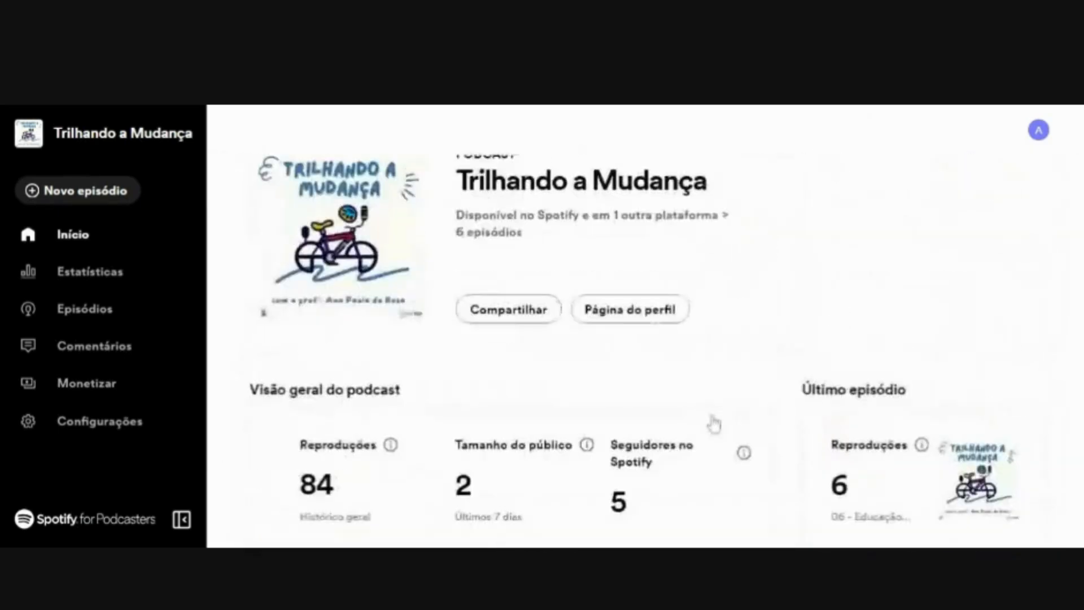
{"action": "scroll", "coordinate": [709, 425], "scroll_direction": "up", "scroll_amount": 2}
{"action": "scroll", "coordinate": [412, 293], "scroll_direction": "down", "scroll_amount": 8}
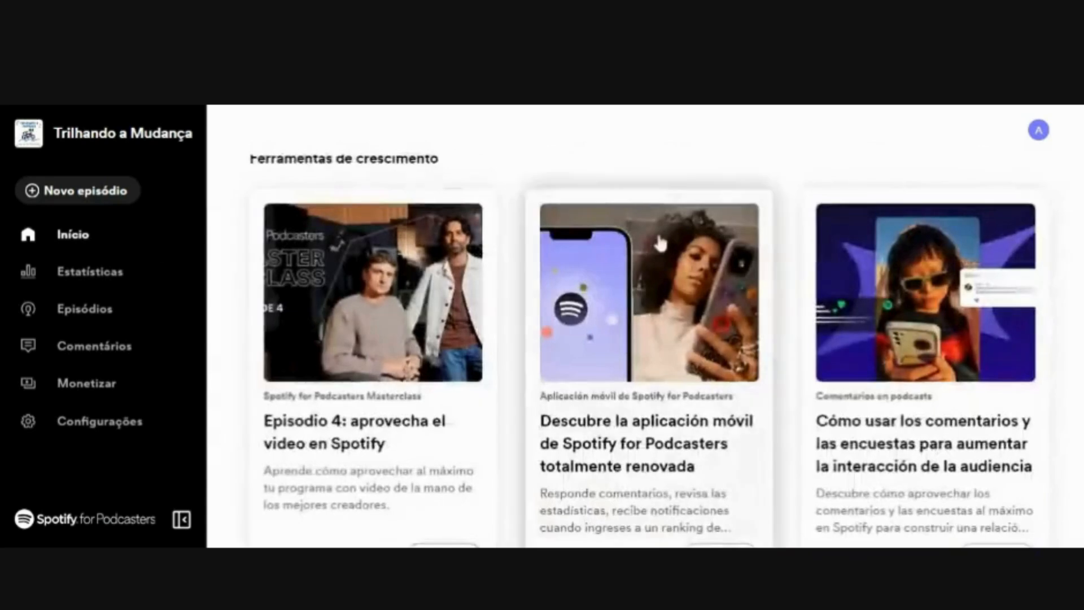
{"action": "scroll", "coordinate": [565, 266], "scroll_direction": "up", "scroll_amount": 5}
{"action": "scroll", "coordinate": [590, 372], "scroll_direction": "up", "scroll_amount": 3}
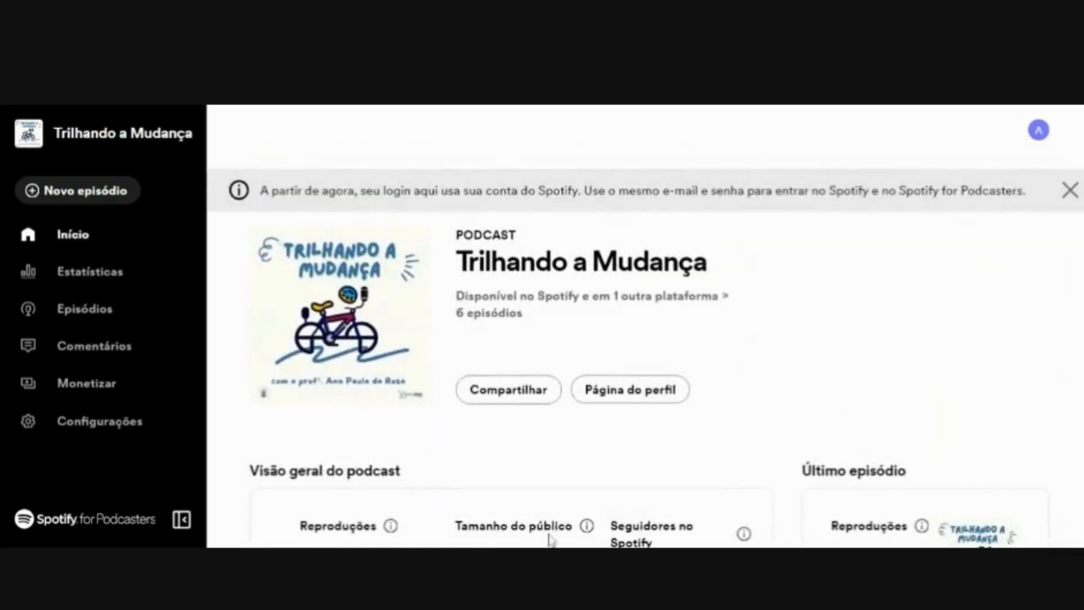
- Create a new episode of the Trilhando a Mudança podcast and upload its audio file
{"action": "left_click", "coordinate": [122, 193]}
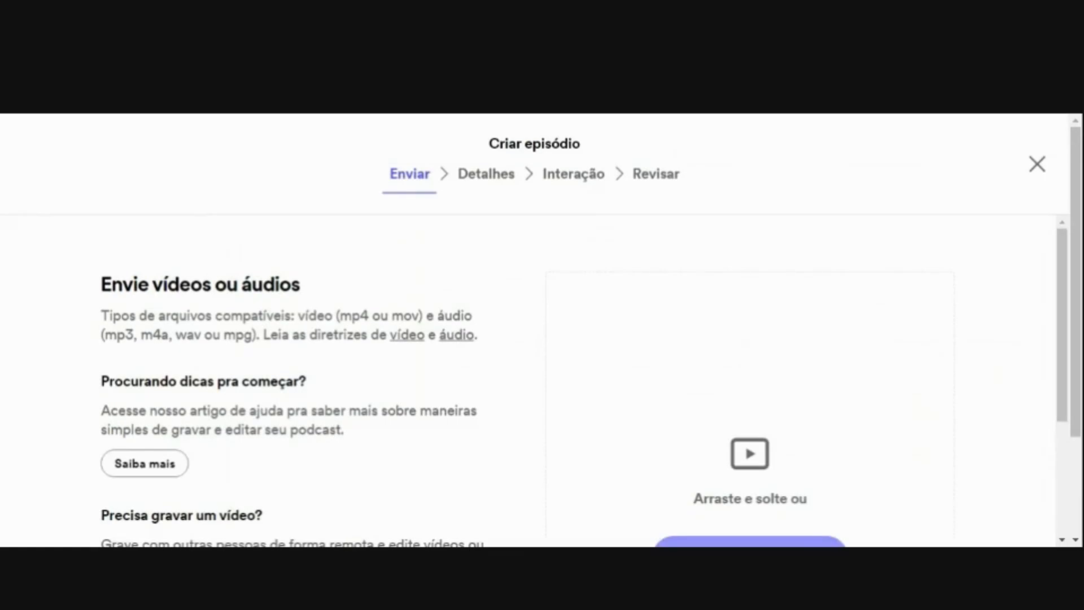
{"action": "scroll", "coordinate": [531, 378], "scroll_direction": "down", "scroll_amount": 3}
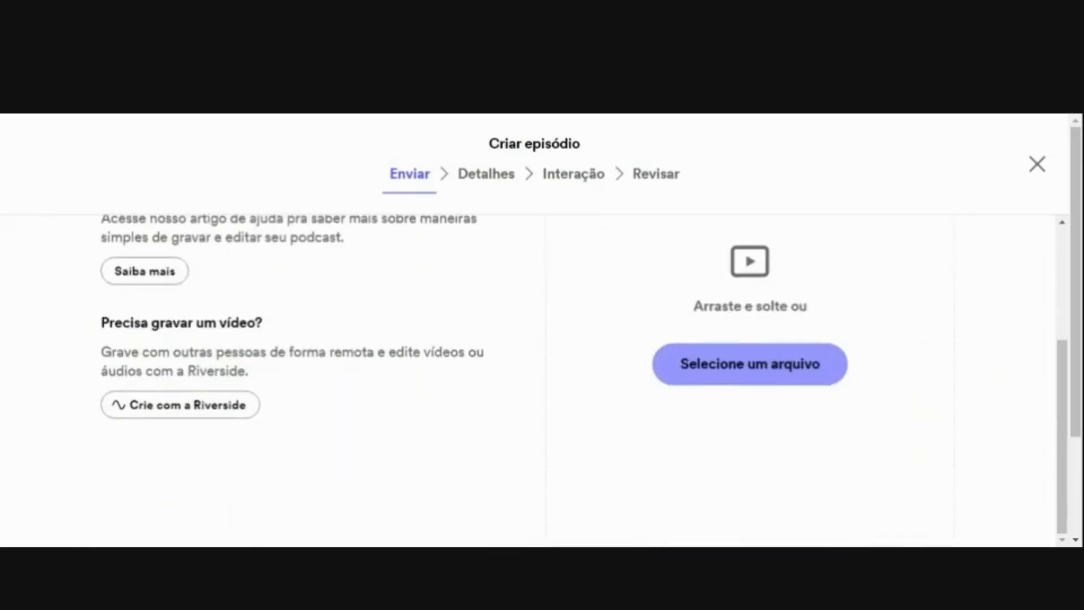
{"action": "scroll", "coordinate": [531, 378], "scroll_direction": "up", "scroll_amount": 3}
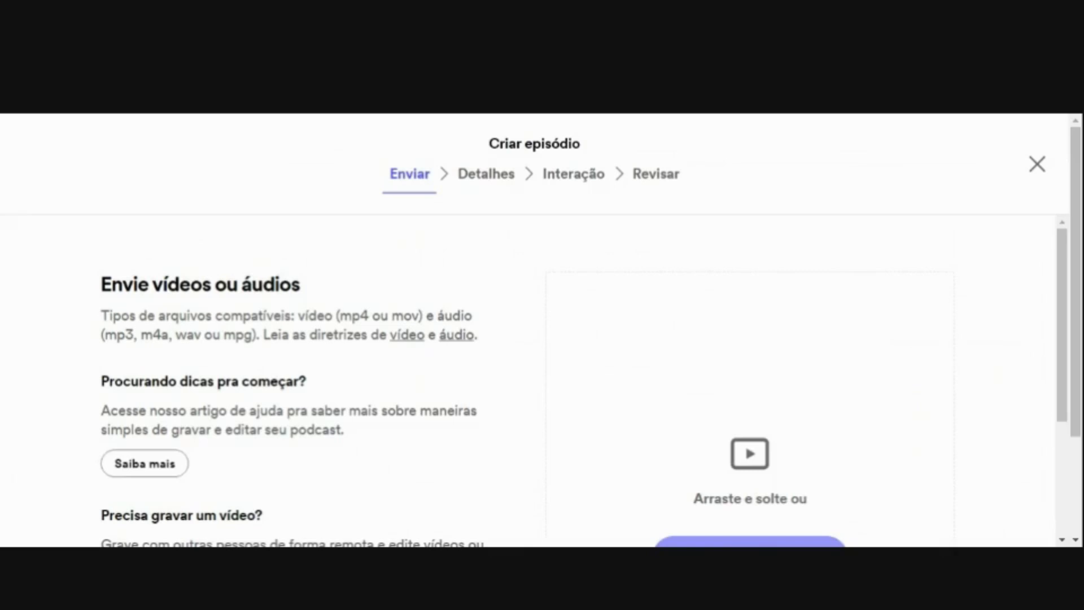
{"action": "scroll", "coordinate": [164, 329], "scroll_direction": "down", "scroll_amount": 3}
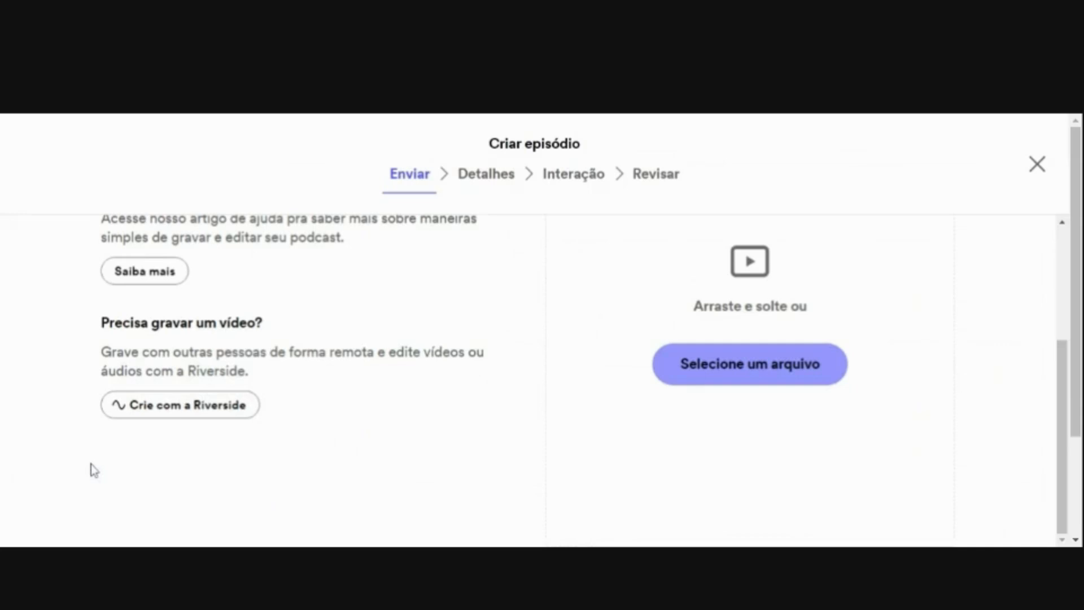
{"action": "scroll", "coordinate": [488, 342], "scroll_direction": "up", "scroll_amount": 3}
{"action": "scroll", "coordinate": [488, 342], "scroll_direction": "down", "scroll_amount": 3}
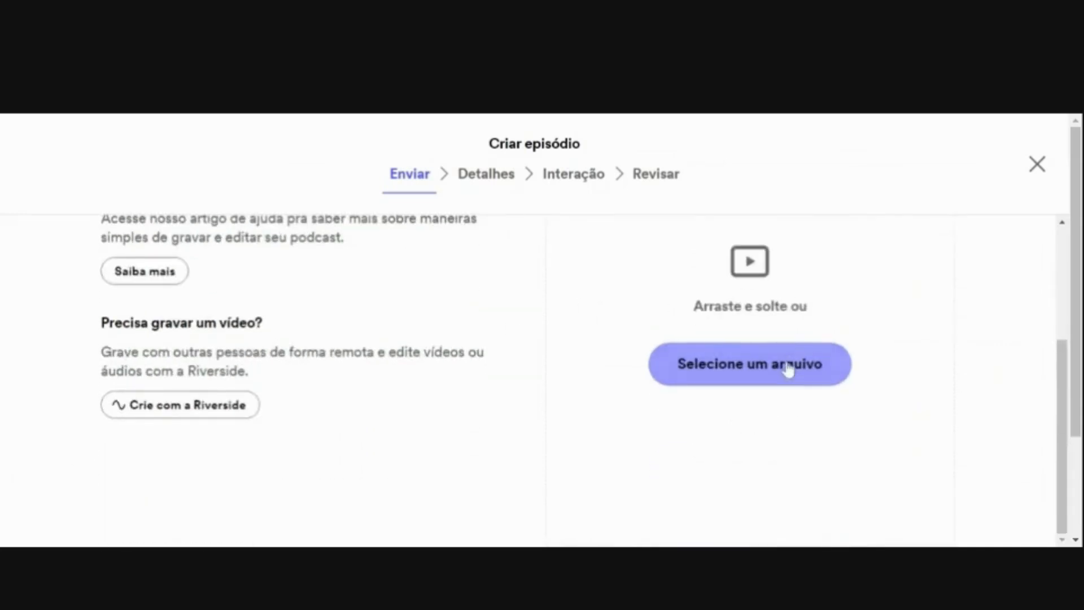
{"action": "left_click", "coordinate": [788, 366]}
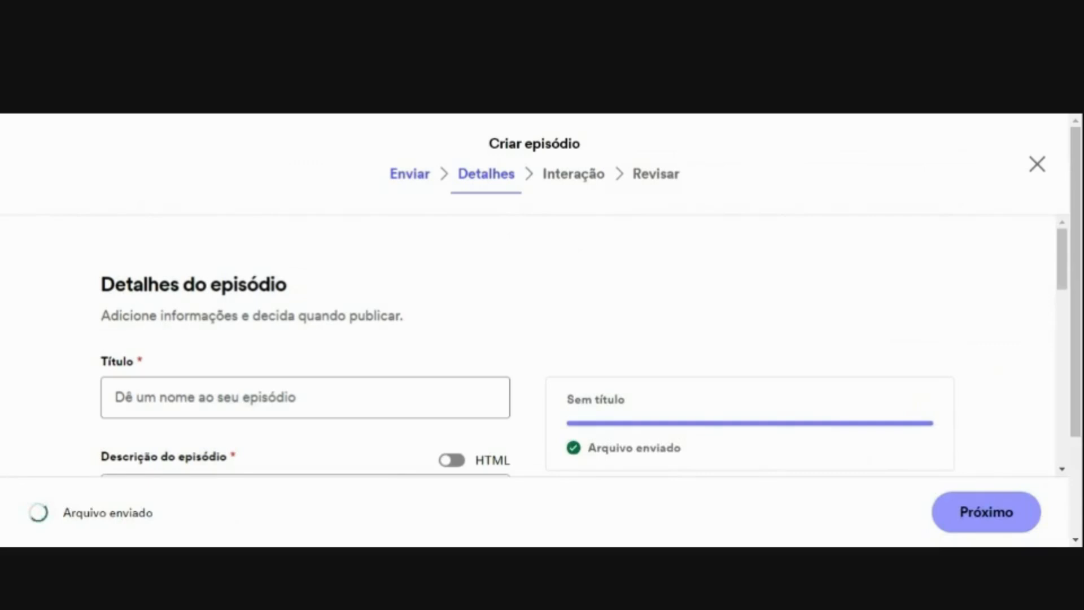
- Title the new episode "Tutorial"
{"action": "left_click", "coordinate": [362, 398]}
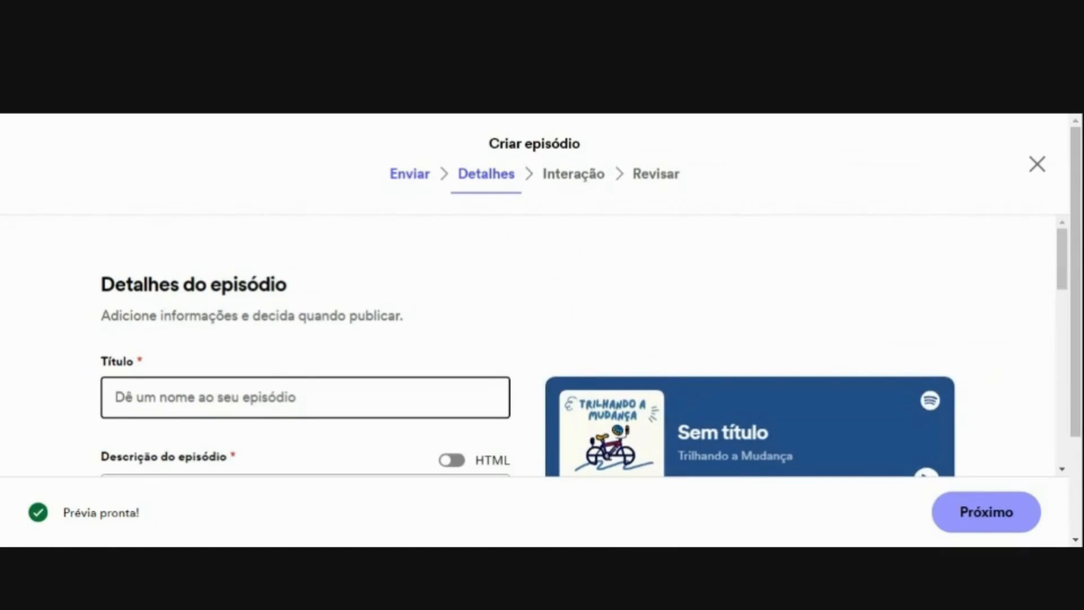
{"action": "scroll", "coordinate": [531, 344], "scroll_direction": "down", "scroll_amount": 4}
{"action": "scroll", "coordinate": [530, 344], "scroll_direction": "up", "scroll_amount": 4}
{"action": "type", "text": "Tutoria"}
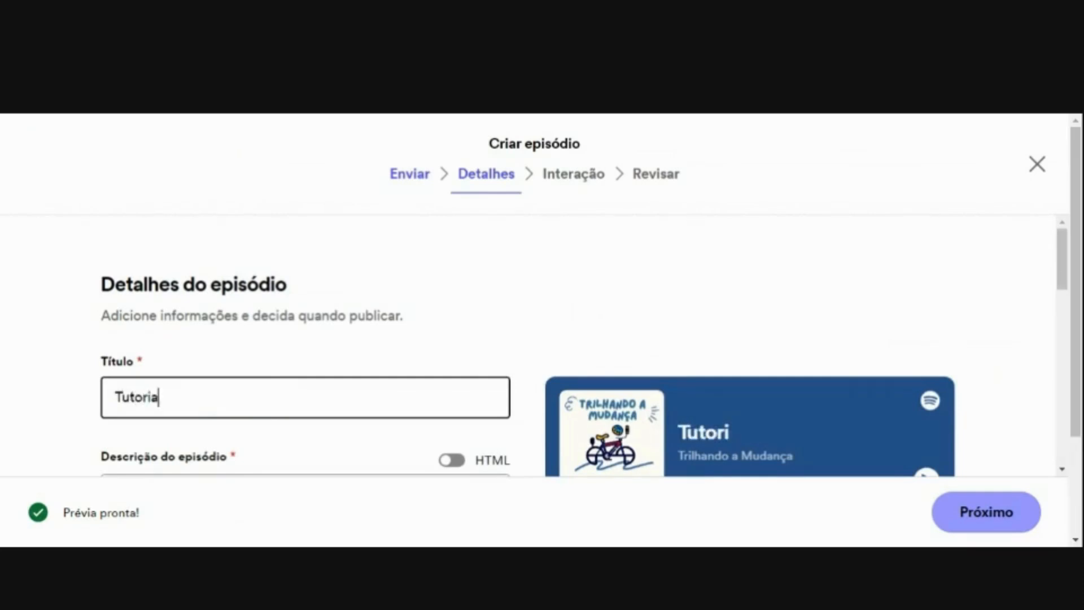
{"action": "type", "text": "l"}
- Leave the episode description empty and choose scheduled publication (Programar) instead of publishing immediately
{"action": "scroll", "coordinate": [531, 344], "scroll_direction": "down", "scroll_amount": 5}
{"action": "scroll", "coordinate": [531, 344], "scroll_direction": "up", "scroll_amount": 1}
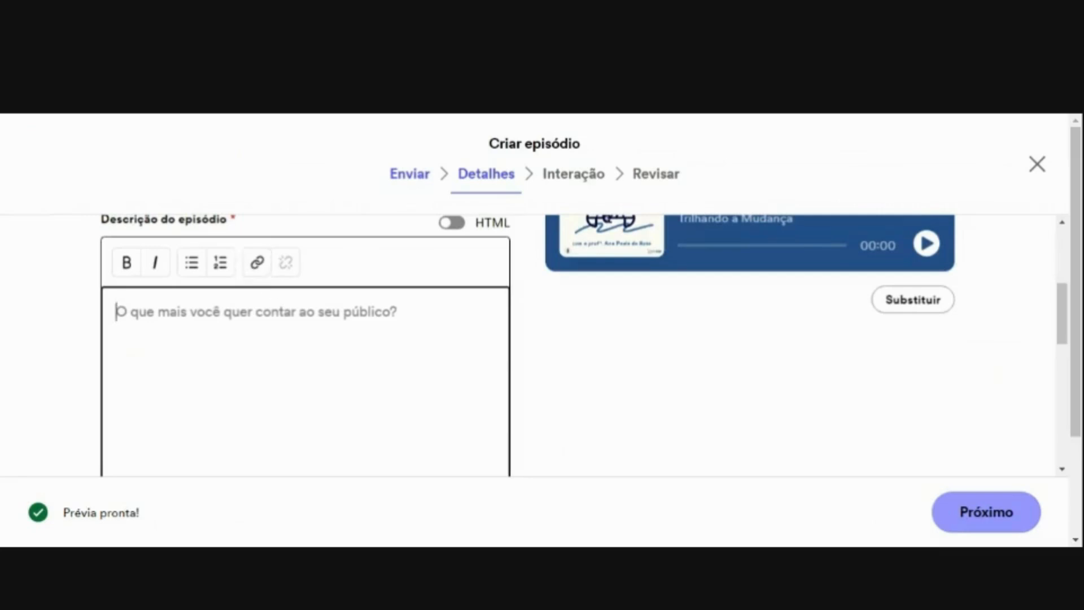
{"action": "scroll", "coordinate": [375, 375], "scroll_direction": "down", "scroll_amount": 5}
{"action": "scroll", "coordinate": [322, 415], "scroll_direction": "up", "scroll_amount": 2}
{"action": "scroll", "coordinate": [322, 415], "scroll_direction": "down", "scroll_amount": 3}
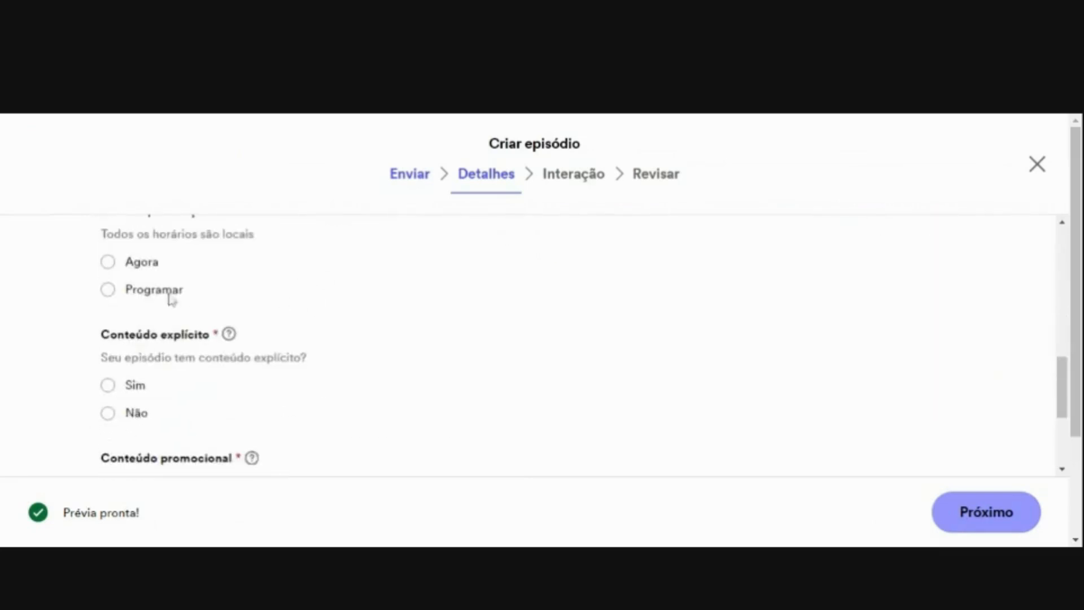
{"action": "left_click", "coordinate": [115, 287]}
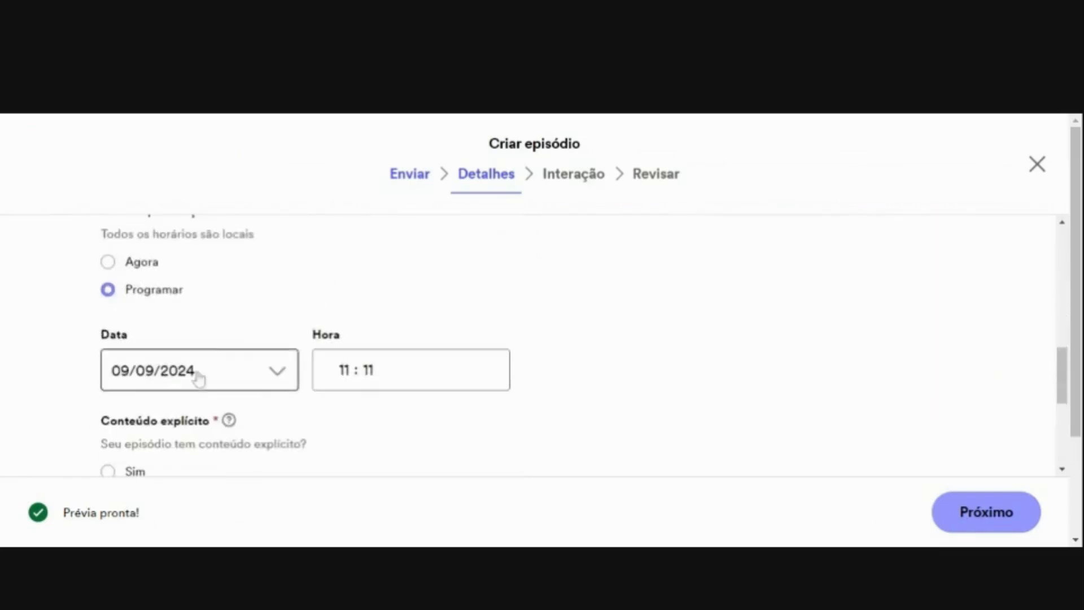
- Set the episode to publish immediately (Agora) and mark both explicit content and promotional content as Não
{"action": "left_click", "coordinate": [109, 262]}
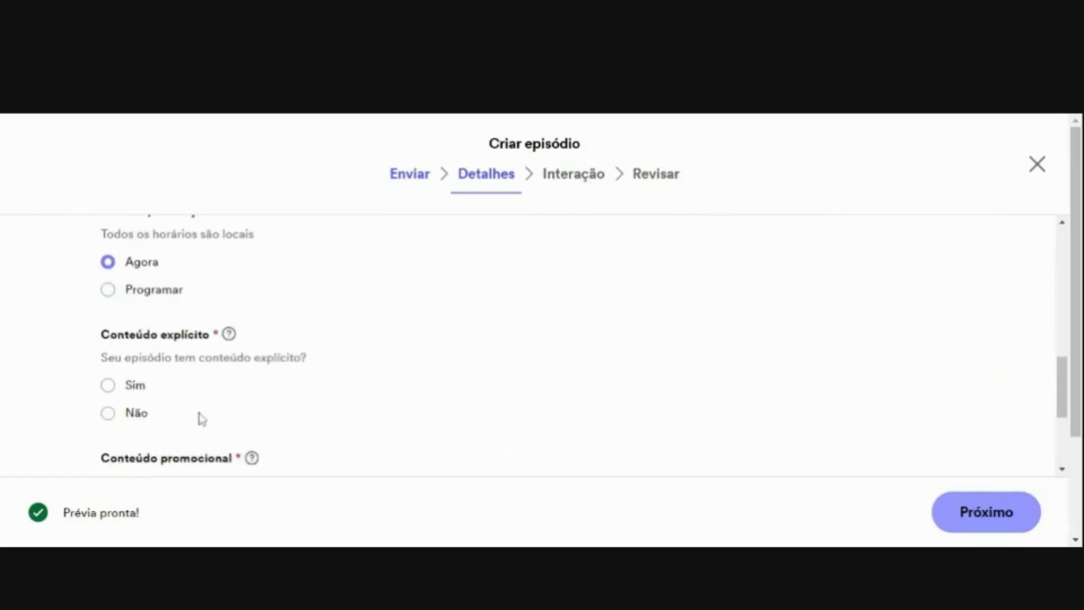
{"action": "scroll", "coordinate": [202, 418], "scroll_direction": "down", "scroll_amount": 3}
{"action": "scroll", "coordinate": [121, 363], "scroll_direction": "up", "scroll_amount": 3}
{"action": "left_click", "coordinate": [112, 414]}
{"action": "scroll", "coordinate": [177, 416], "scroll_direction": "down", "scroll_amount": 3}
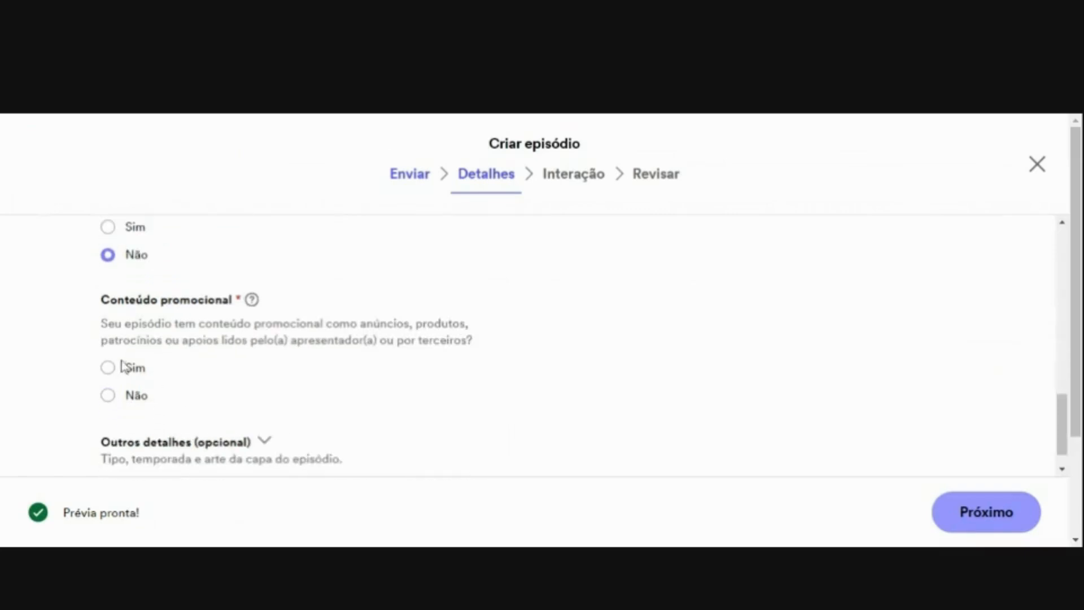
{"action": "left_click", "coordinate": [110, 395]}
{"action": "scroll", "coordinate": [136, 424], "scroll_direction": "down", "scroll_amount": 1}
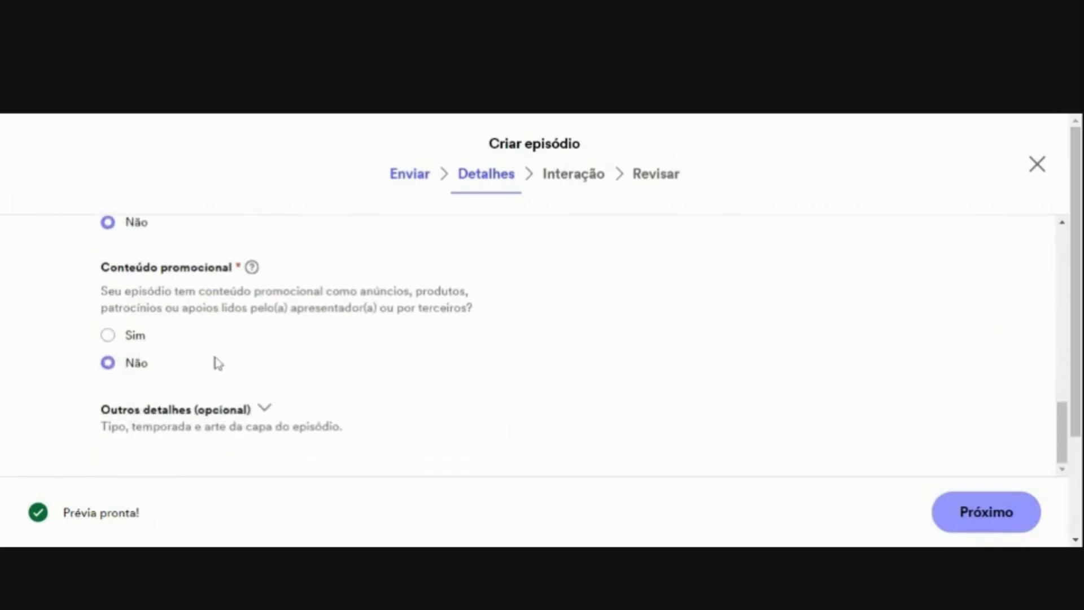
- Expand the episode's optional details and set both the season number and the episode number to 1
{"action": "left_click", "coordinate": [253, 410]}
{"action": "scroll", "coordinate": [280, 429], "scroll_direction": "up", "scroll_amount": 4}
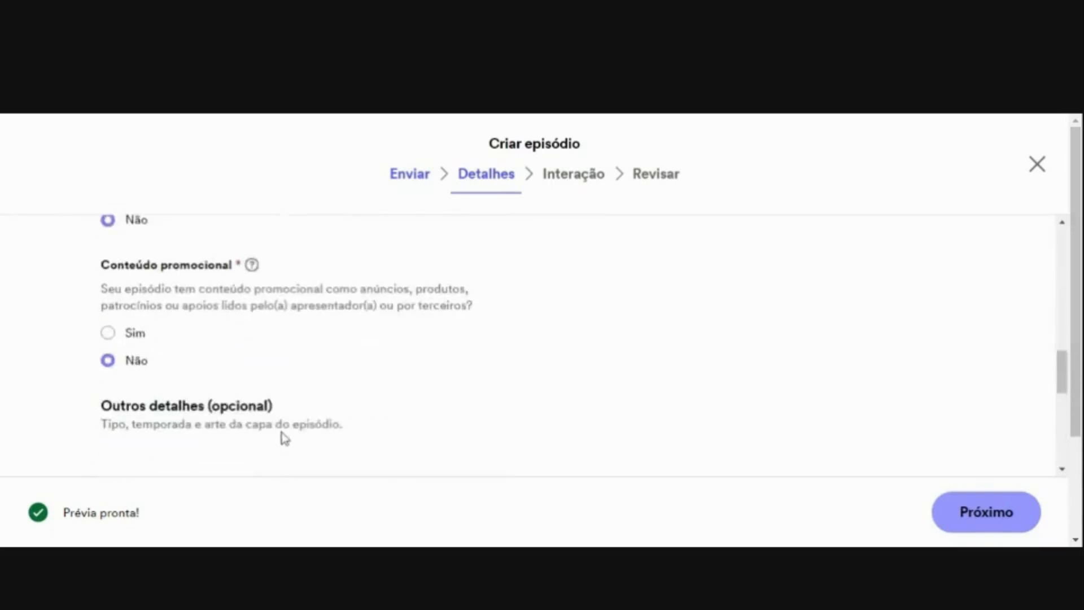
{"action": "scroll", "coordinate": [283, 438], "scroll_direction": "down", "scroll_amount": 5}
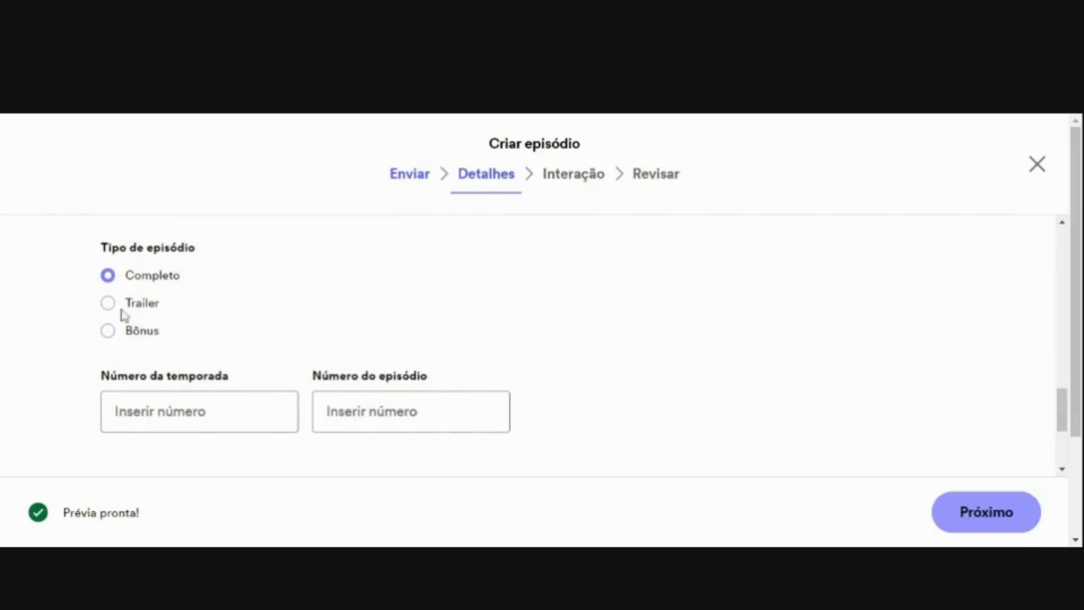
{"action": "left_click", "coordinate": [220, 411]}
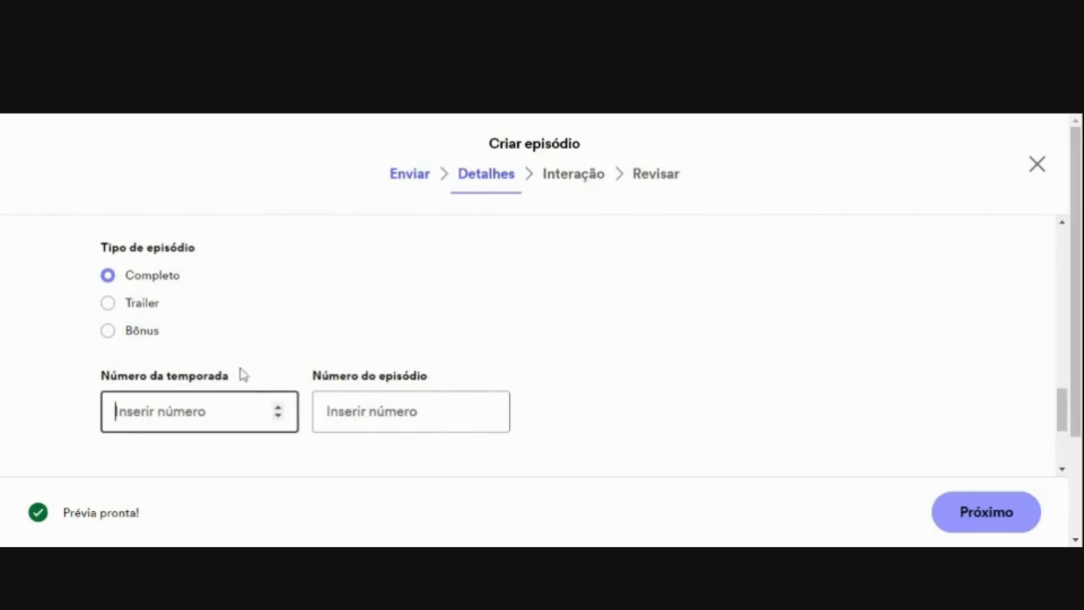
{"action": "type", "text": "1"}
{"action": "key", "text": "Tab"}
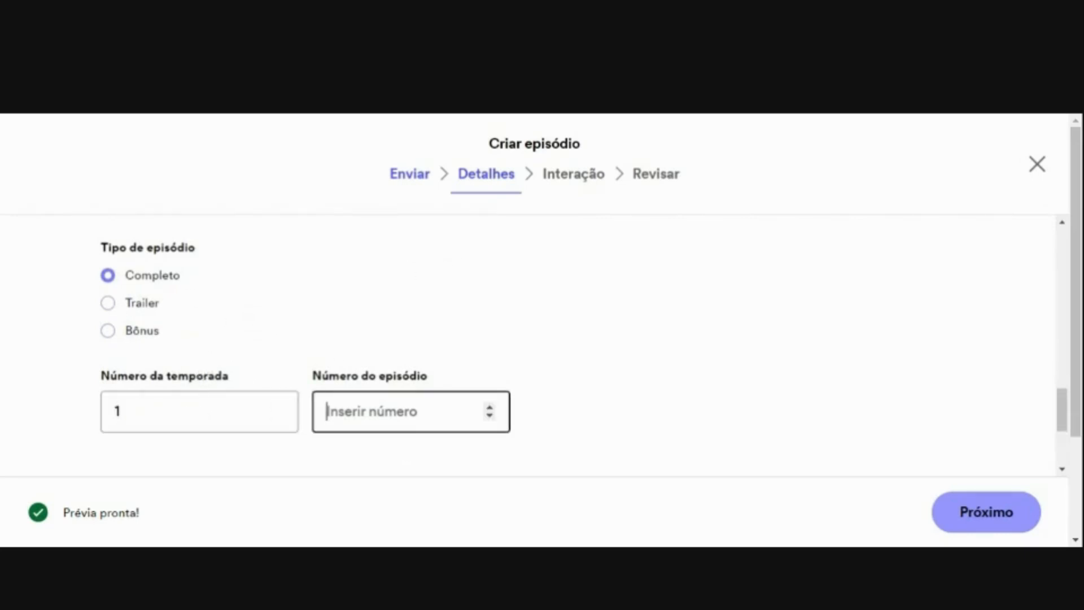
{"action": "type", "text": "1"}
{"action": "scroll", "coordinate": [375, 438], "scroll_direction": "down", "scroll_amount": 3}
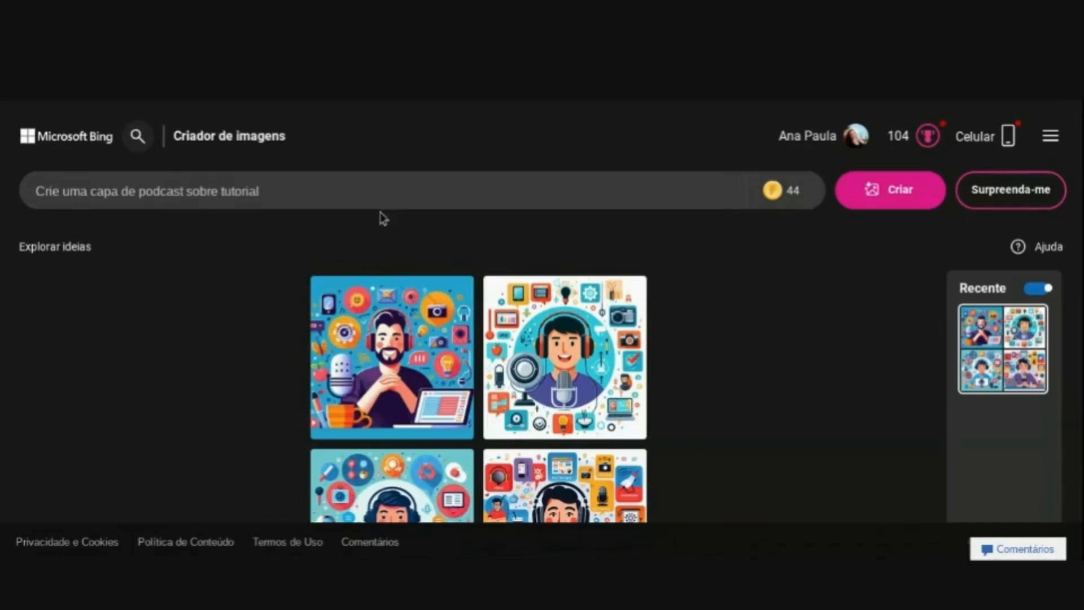
- Check the cover prompt "Crie uma capa de podcast sobre tutorial" in Microsoft Bing's image creator and return to Spotify for Podcasters
{"action": "left_click", "coordinate": [382, 187]}
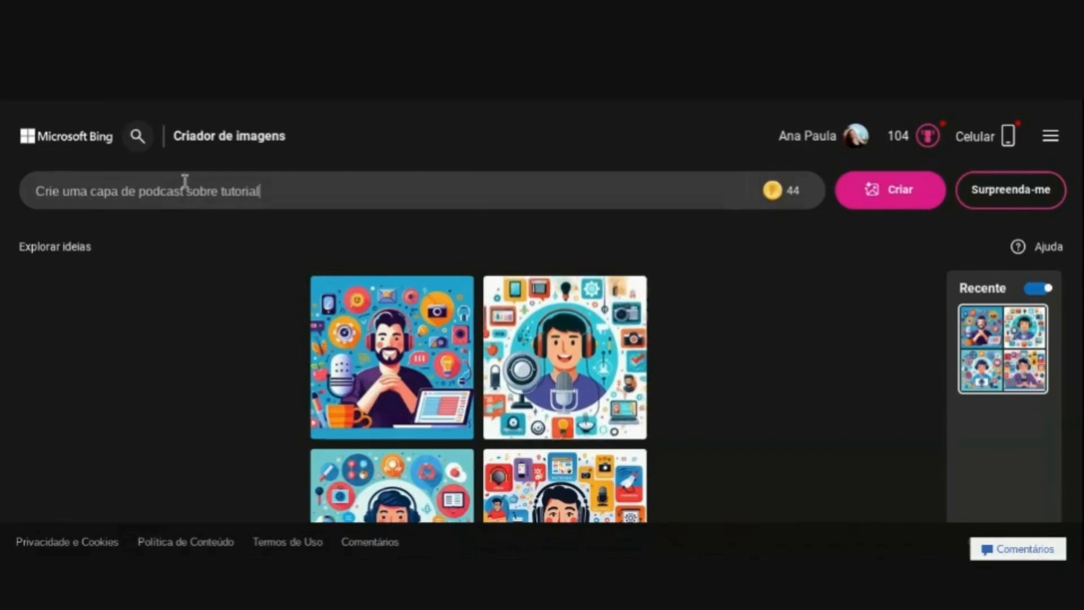
{"action": "left_click", "coordinate": [561, 94]}
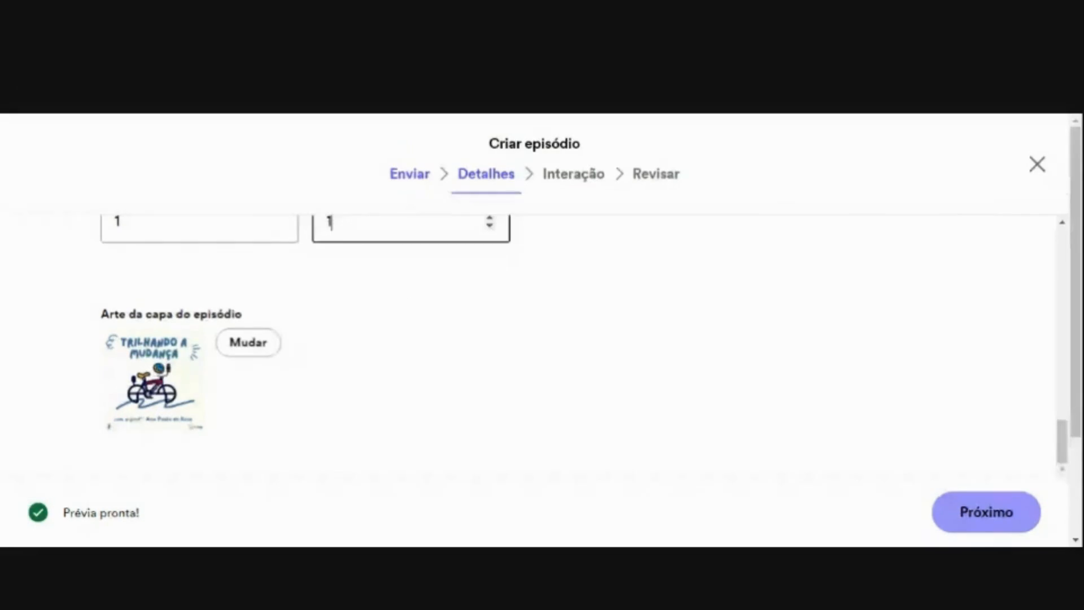
- Play and stop the episode's audio preview, and proceed to the Interação stage
{"action": "scroll", "coordinate": [550, 415], "scroll_direction": "up", "scroll_amount": 15}
{"action": "scroll", "coordinate": [535, 257], "scroll_direction": "down", "scroll_amount": 4}
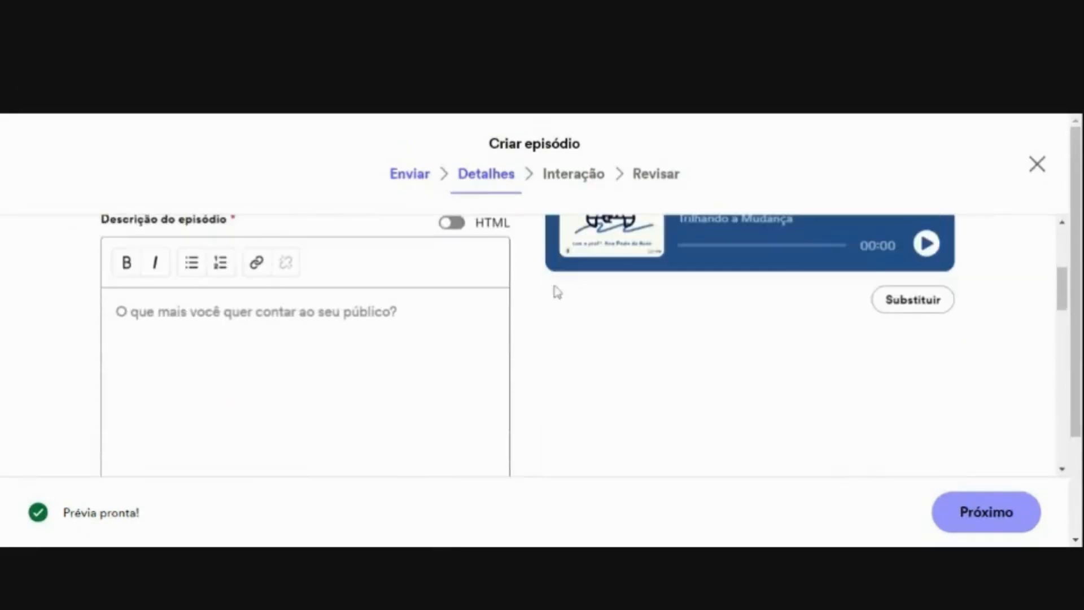
{"action": "left_click", "coordinate": [927, 246]}
{"action": "left_click", "coordinate": [926, 243]}
{"action": "left_click", "coordinate": [986, 525]}
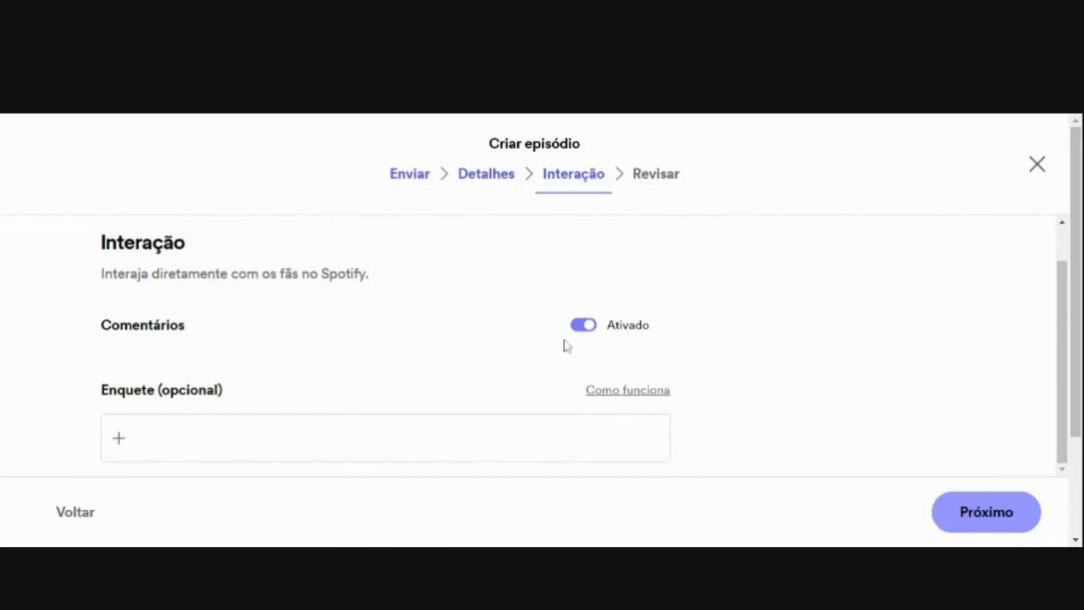
- Turn off comments and begin an episode poll with the question "O que você achou?"
{"action": "left_click", "coordinate": [582, 330]}
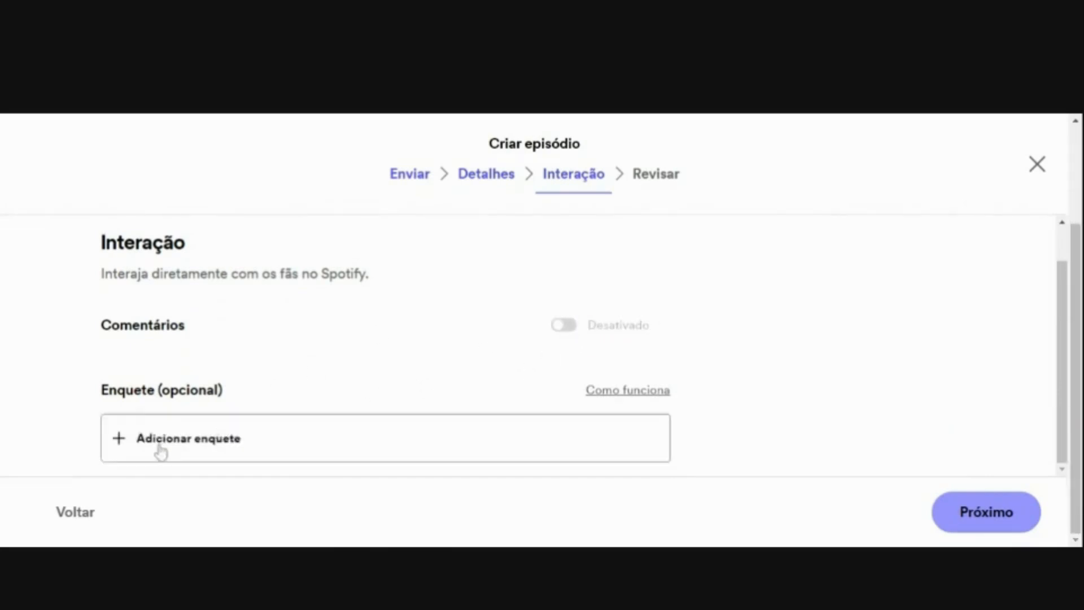
{"action": "left_click", "coordinate": [127, 436]}
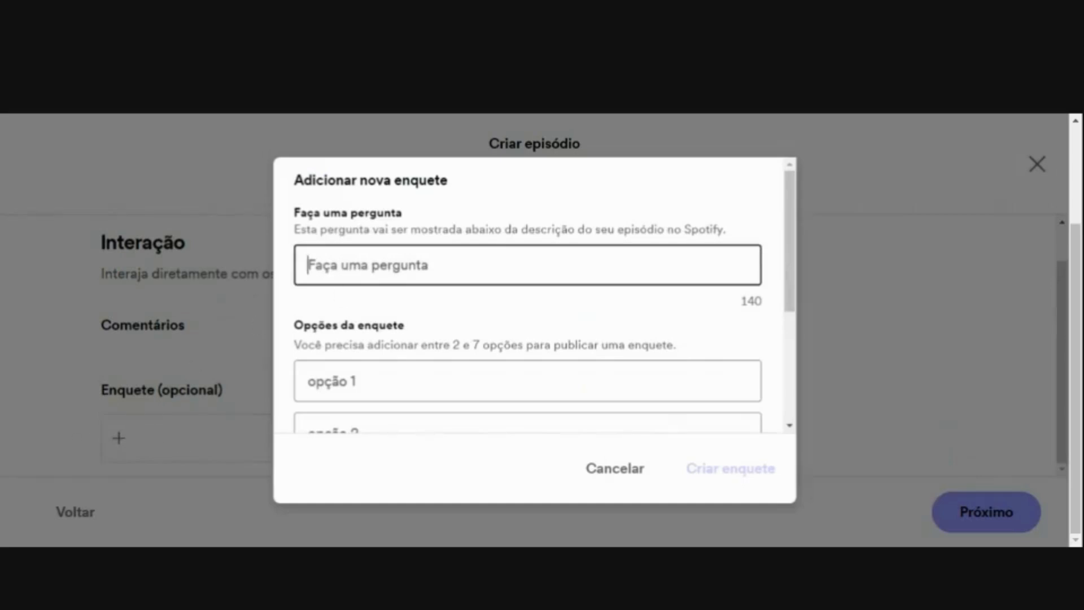
{"action": "type", "text": "O que "}
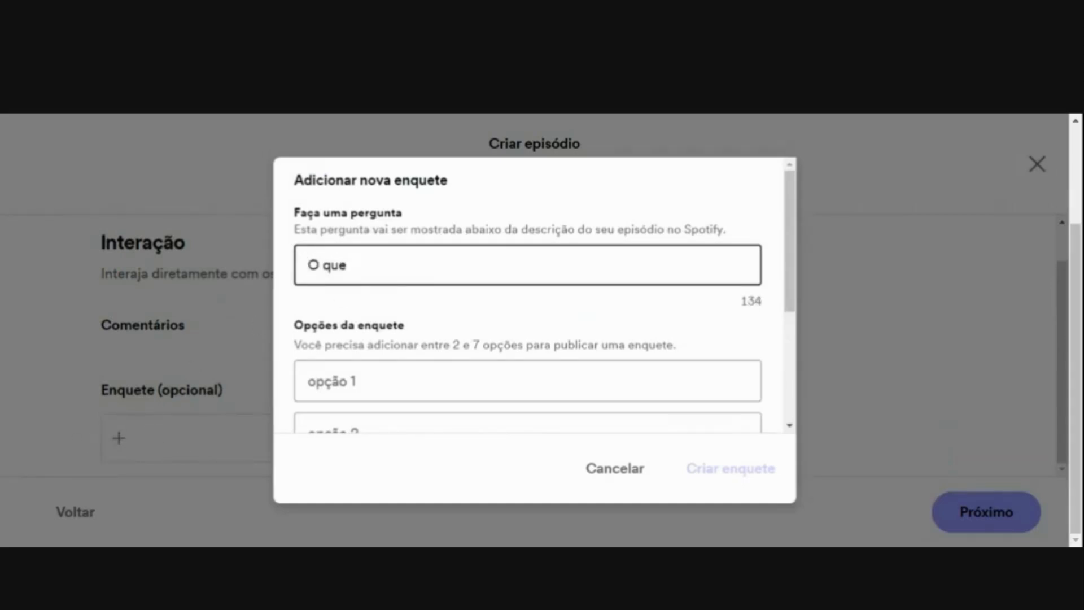
{"action": "type", "text": "você ca"}
{"action": "key", "text": "BackSpace"}
{"action": "type", "text": "acho"}
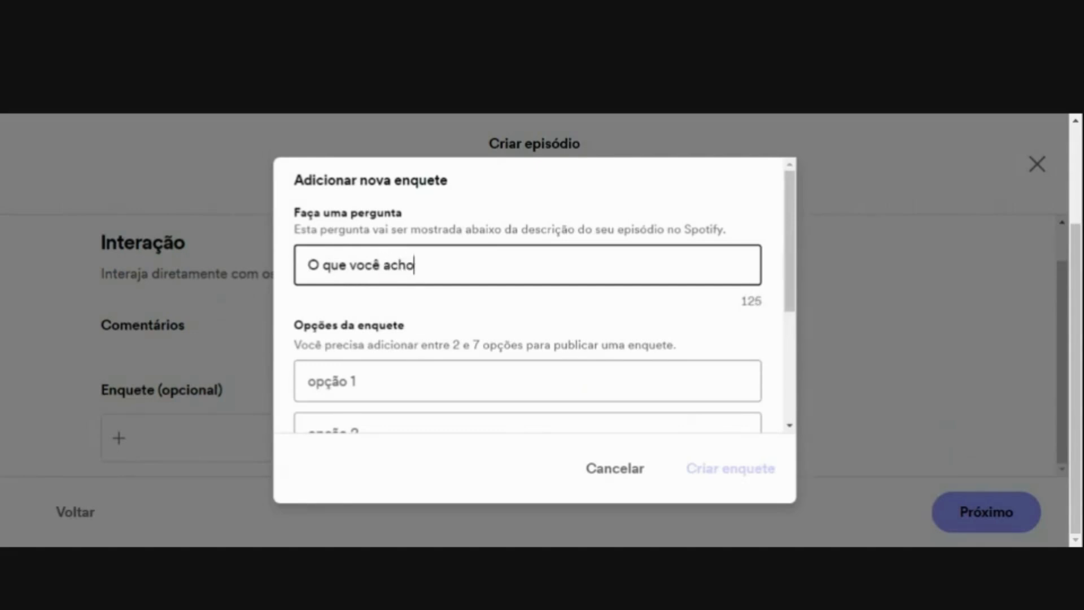
{"action": "type", "text": "u"}
{"action": "key", "text": "Tab"}
- Add the answer options "bom" and "ruim" and create the poll
{"action": "scroll", "coordinate": [576, 382], "scroll_direction": "down", "scroll_amount": 4}
{"action": "scroll", "coordinate": [574, 377], "scroll_direction": "up", "scroll_amount": 2}
{"action": "type", "text": "bom"}
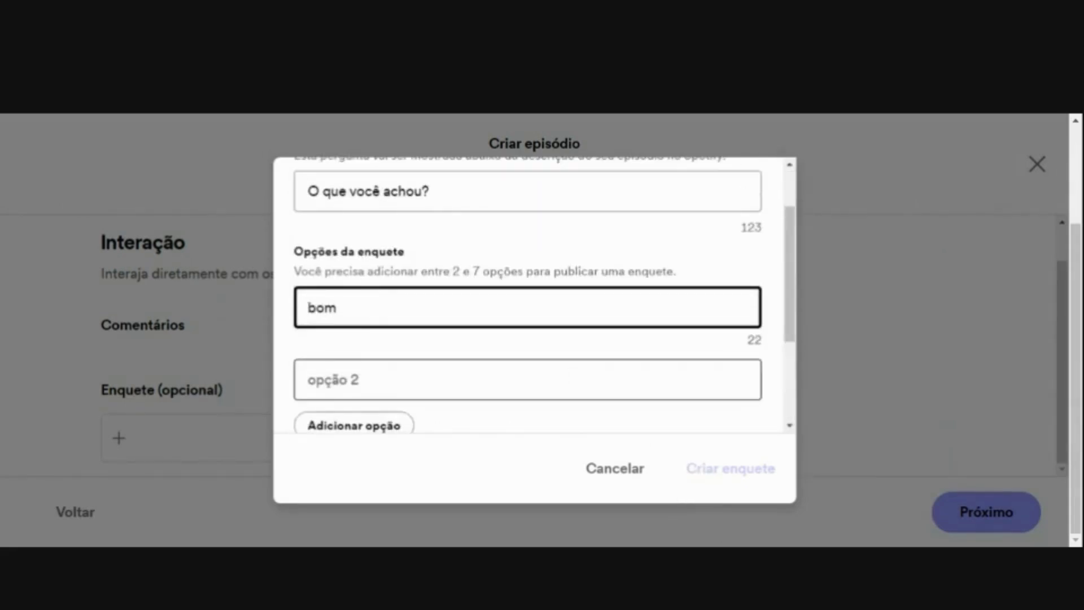
{"action": "key", "text": "Tab"}
{"action": "type", "text": "ruim"}
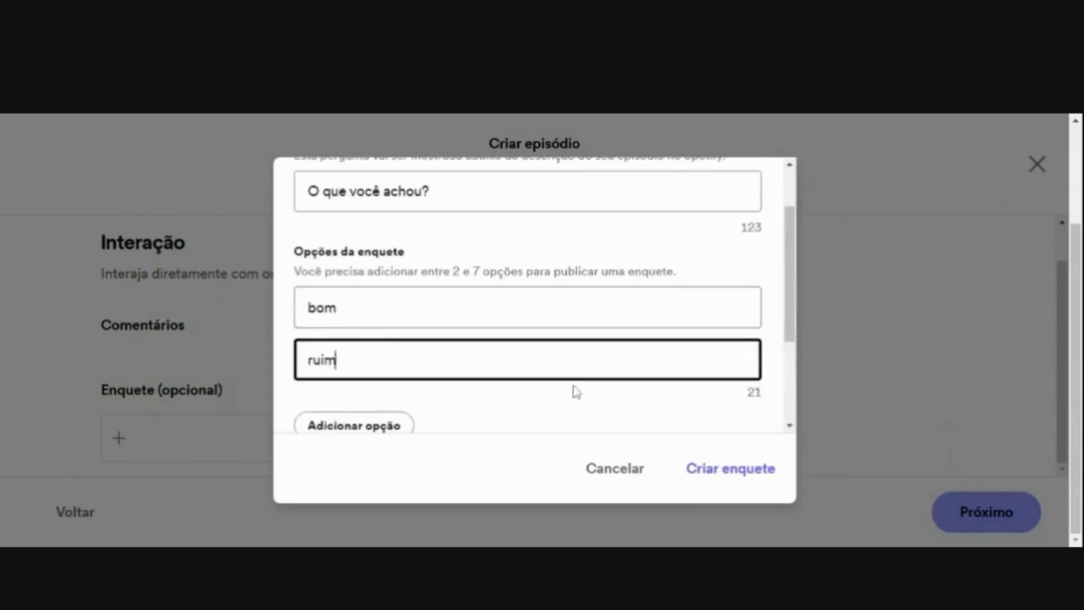
{"action": "scroll", "coordinate": [588, 410], "scroll_direction": "down", "scroll_amount": 3}
{"action": "left_click", "coordinate": [730, 468]}
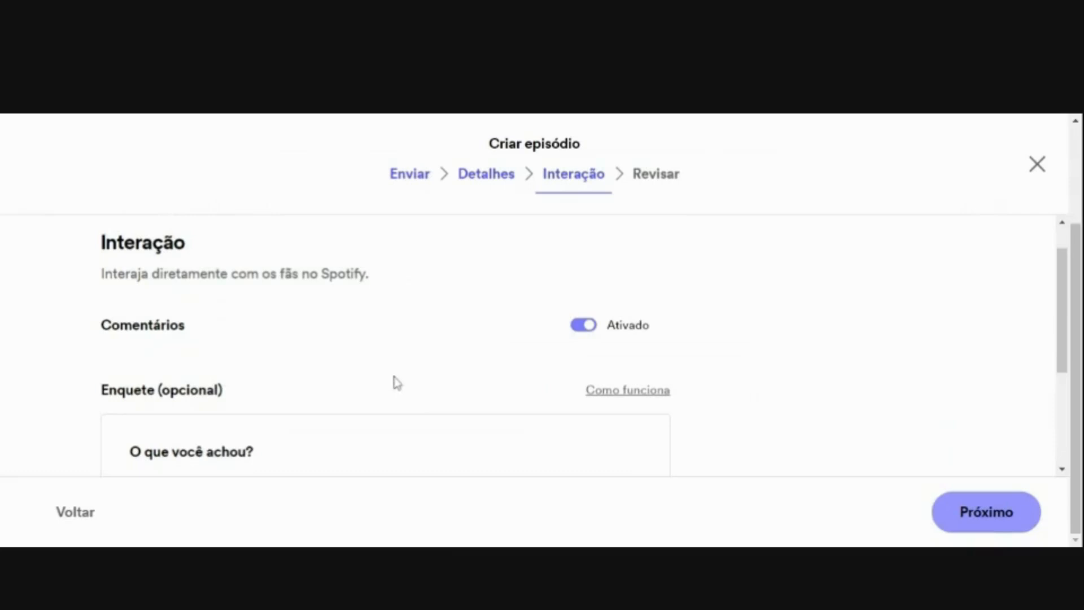
{"action": "scroll", "coordinate": [398, 361], "scroll_direction": "down", "scroll_amount": 3}
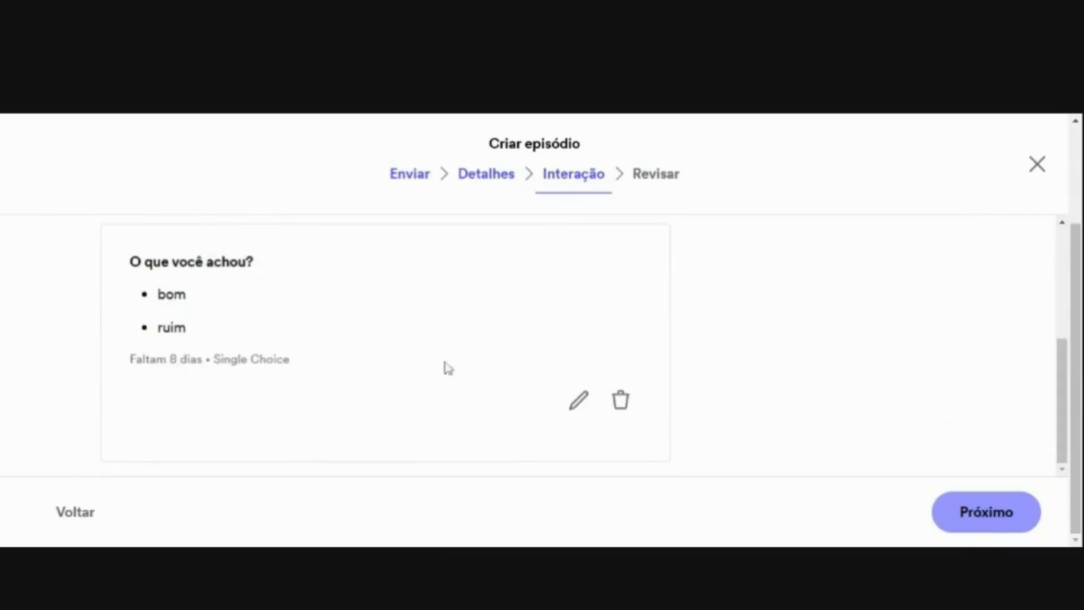
- Open the poll for editing, cancel without changes, and delete the poll from the episode
{"action": "scroll", "coordinate": [447, 381], "scroll_direction": "up", "scroll_amount": 1}
{"action": "scroll", "coordinate": [669, 404], "scroll_direction": "down", "scroll_amount": 1}
{"action": "left_click", "coordinate": [587, 405]}
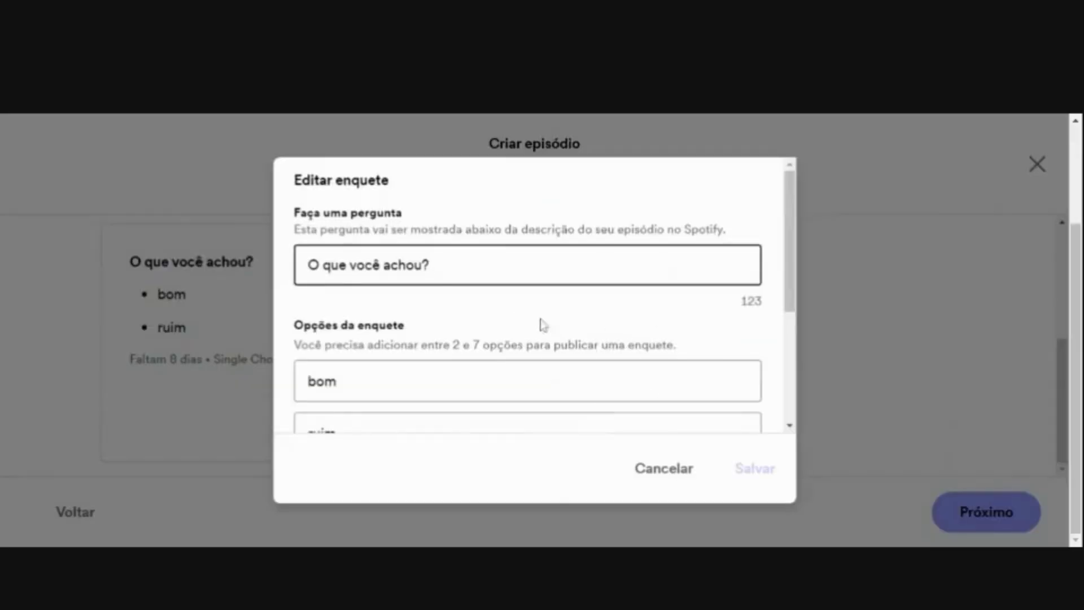
{"action": "left_click", "coordinate": [688, 462]}
{"action": "left_click", "coordinate": [625, 405]}
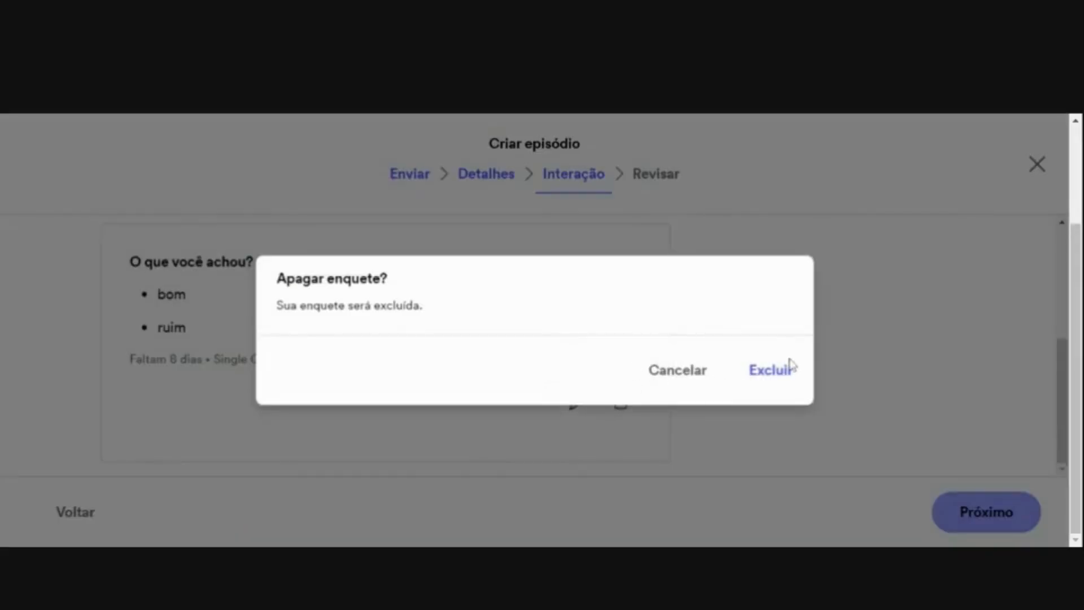
{"action": "left_click", "coordinate": [770, 370]}
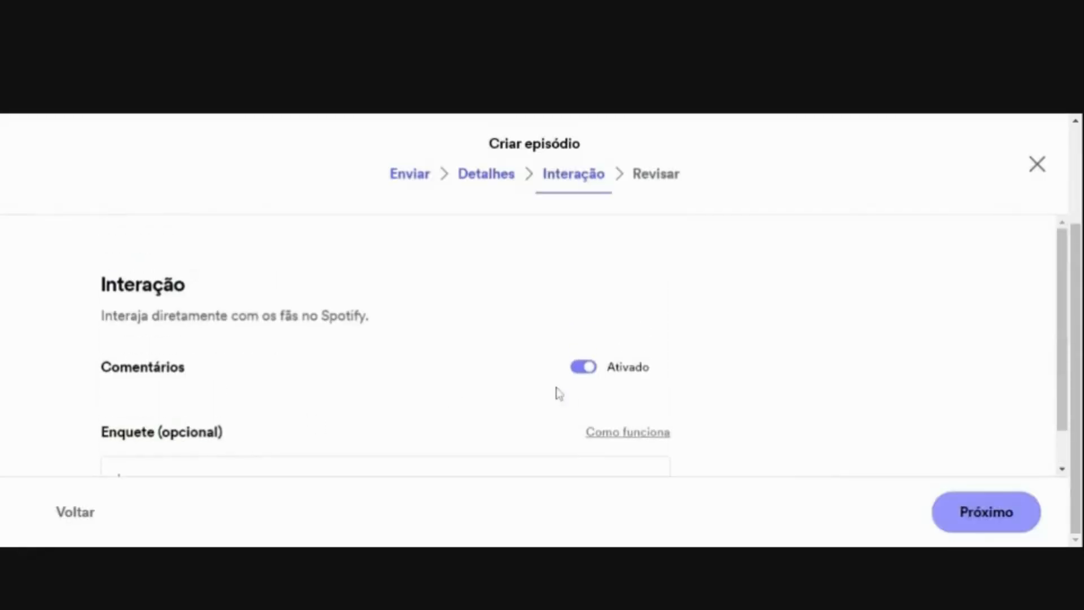
- Disable comments for the episode and proceed to the final review of its details
{"action": "left_click", "coordinate": [582, 369]}
{"action": "left_click", "coordinate": [960, 507]}
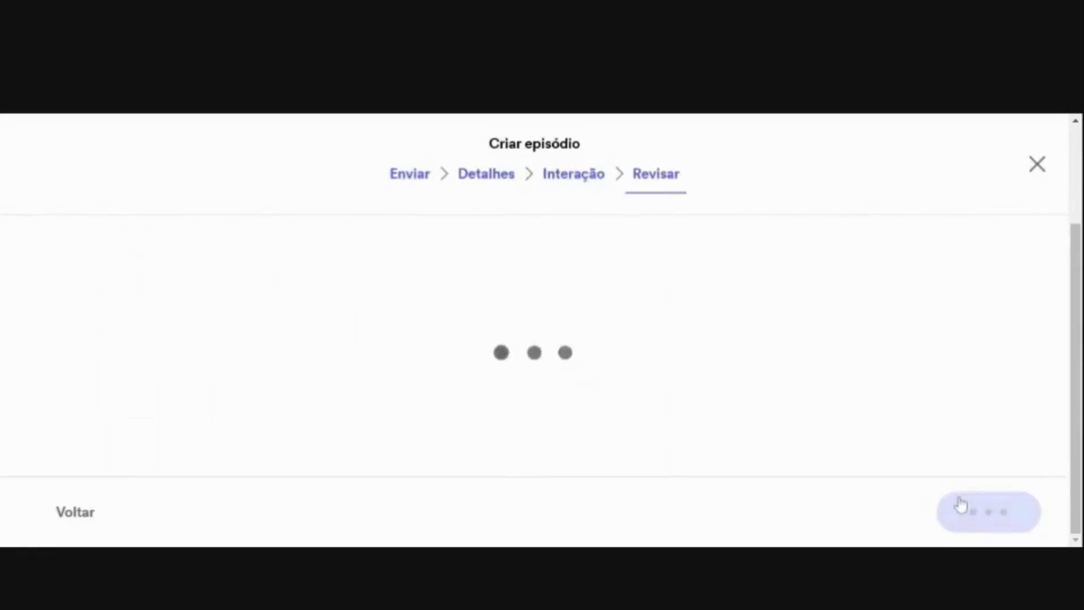
{"action": "scroll", "coordinate": [871, 265], "scroll_direction": "down", "scroll_amount": 5}
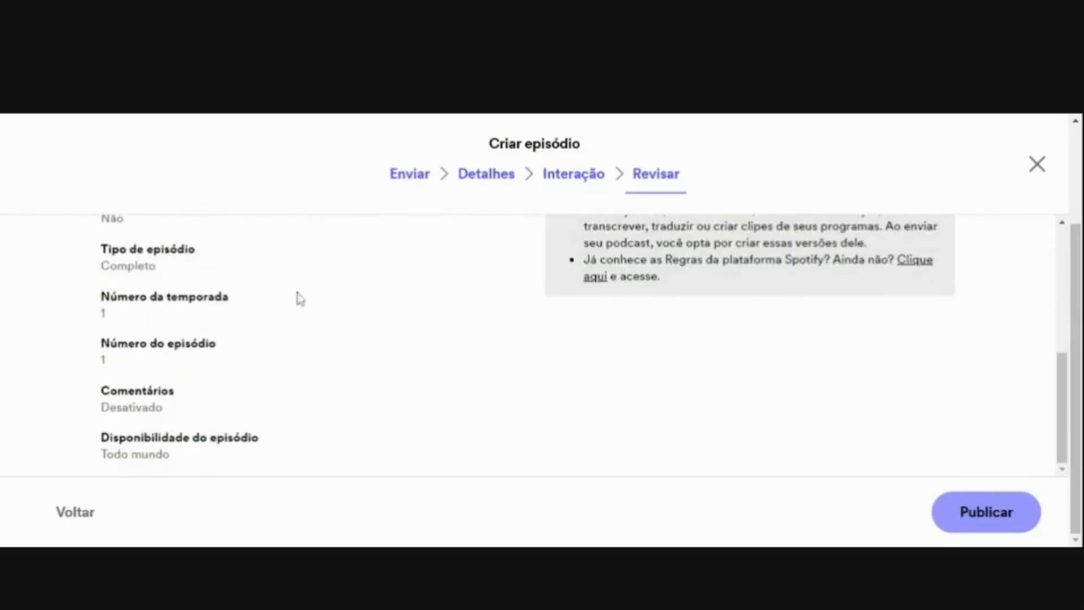
{"action": "scroll", "coordinate": [506, 351], "scroll_direction": "up", "scroll_amount": 5}
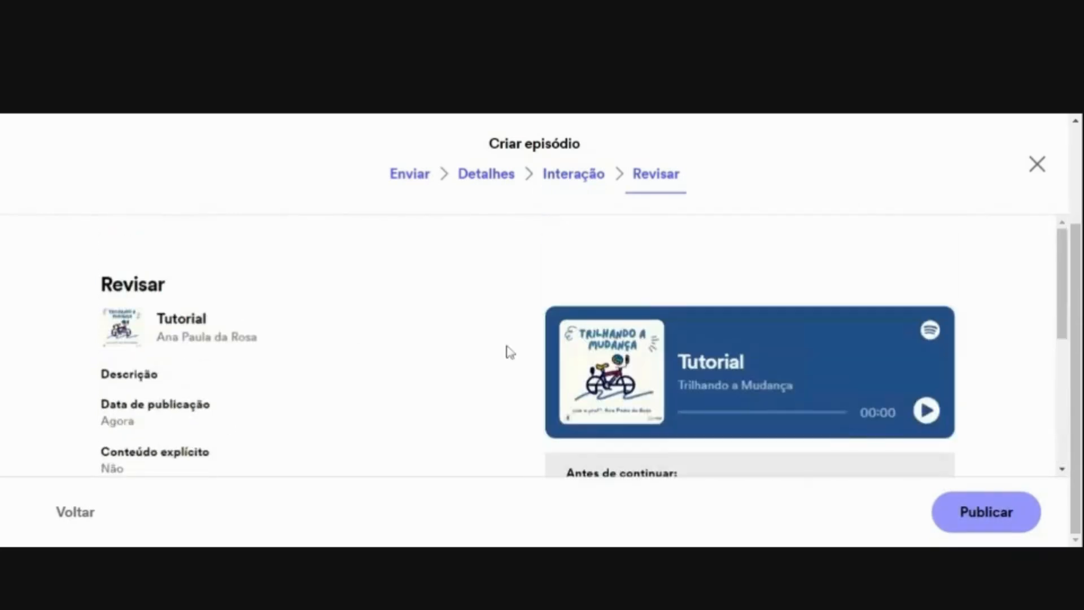
- Publish the Tutorial episode, copy its share link and close the sharing dialog
{"action": "left_click", "coordinate": [983, 514]}
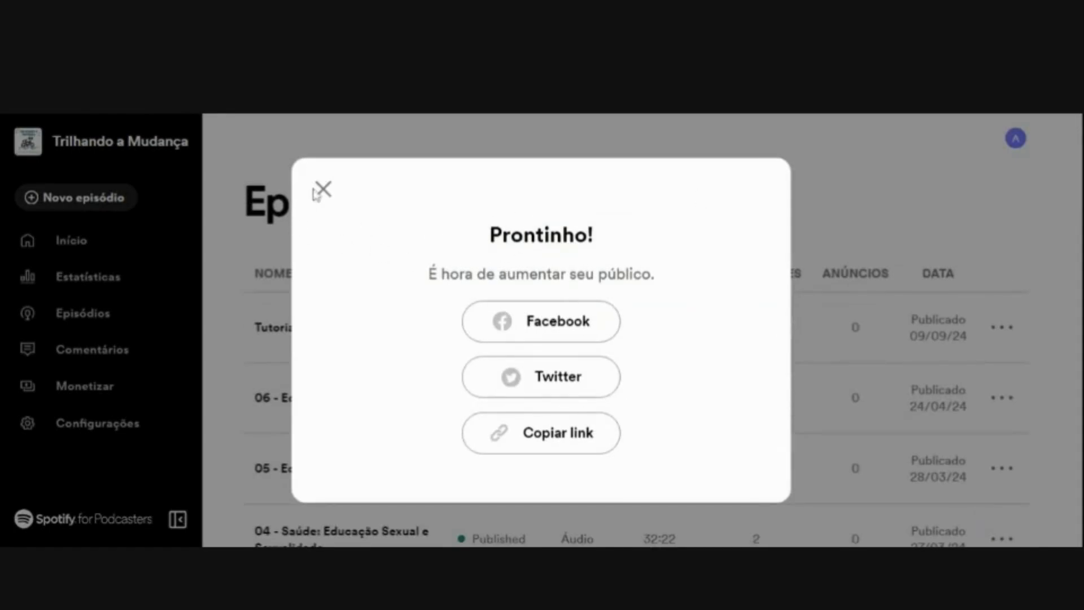
{"action": "left_click", "coordinate": [603, 442]}
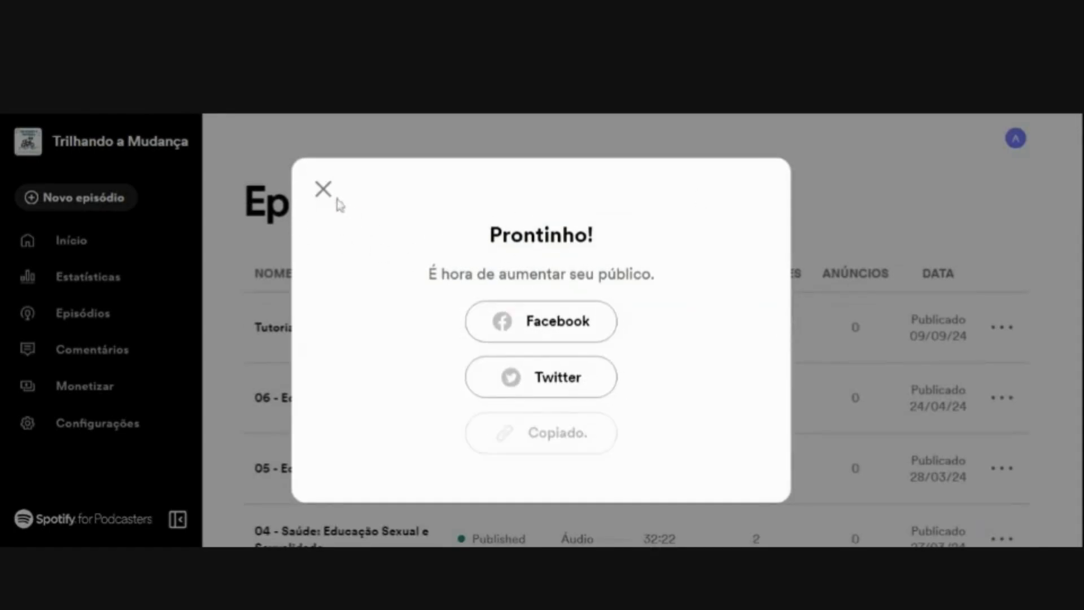
{"action": "left_click", "coordinate": [323, 189]}
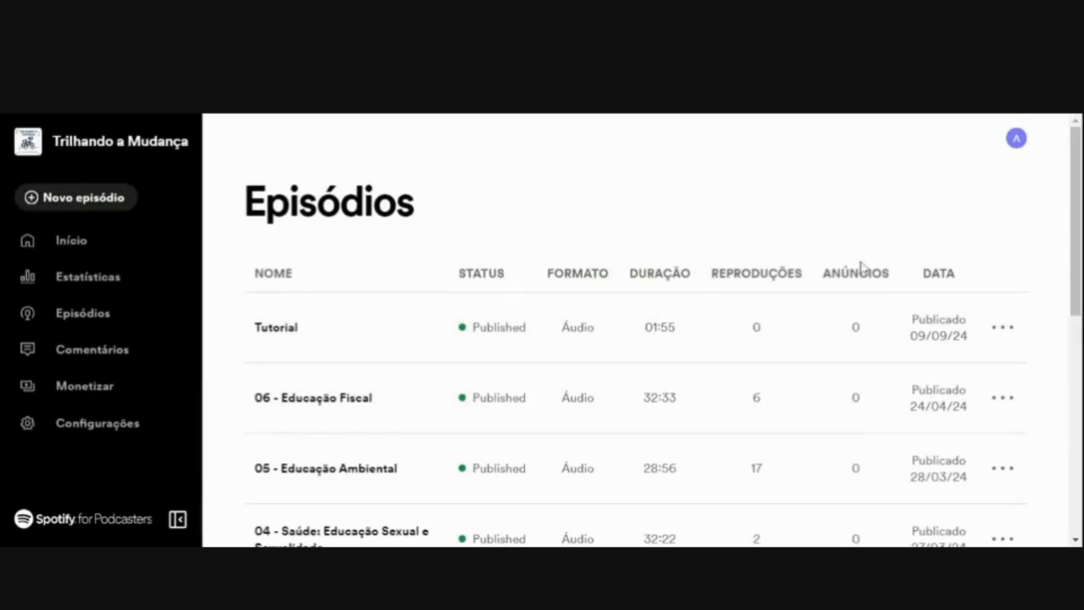
- Open the actions available for the published Tutorial episode in the episode list
{"action": "left_click", "coordinate": [998, 326]}
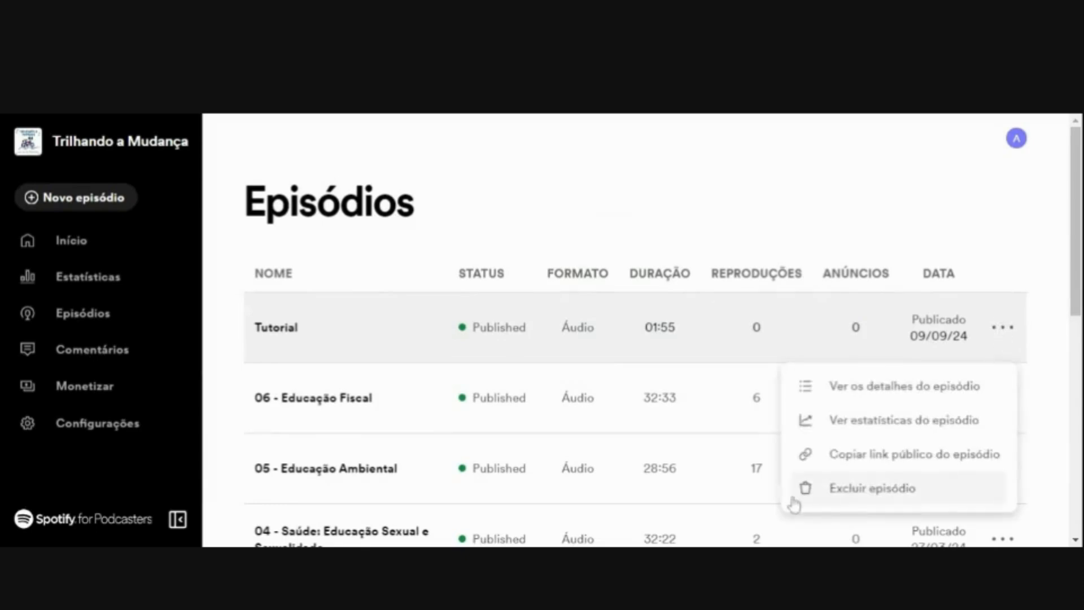
{"action": "left_click", "coordinate": [876, 453]}
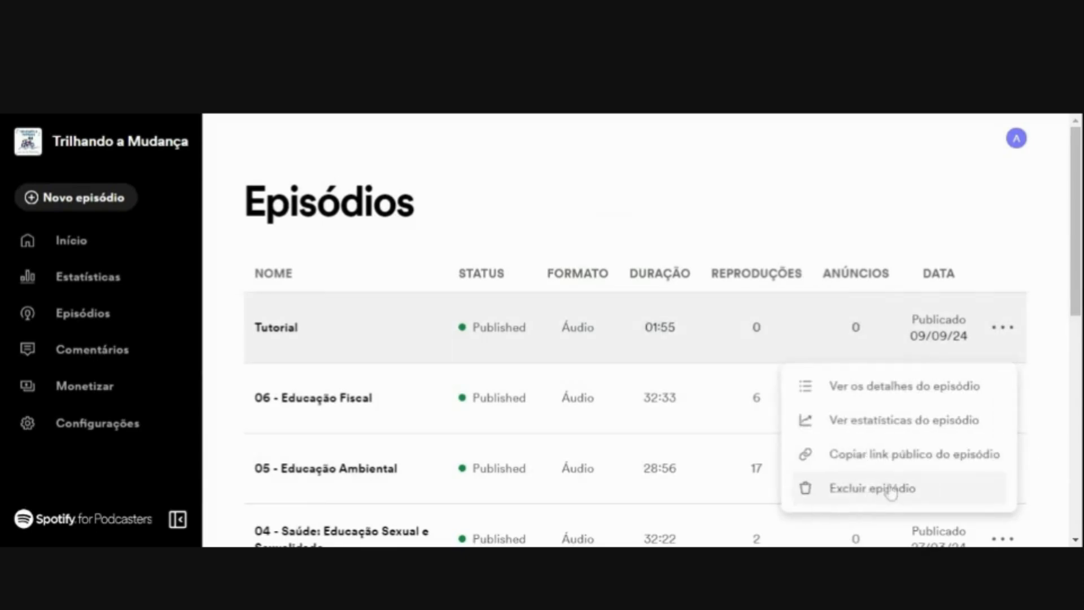